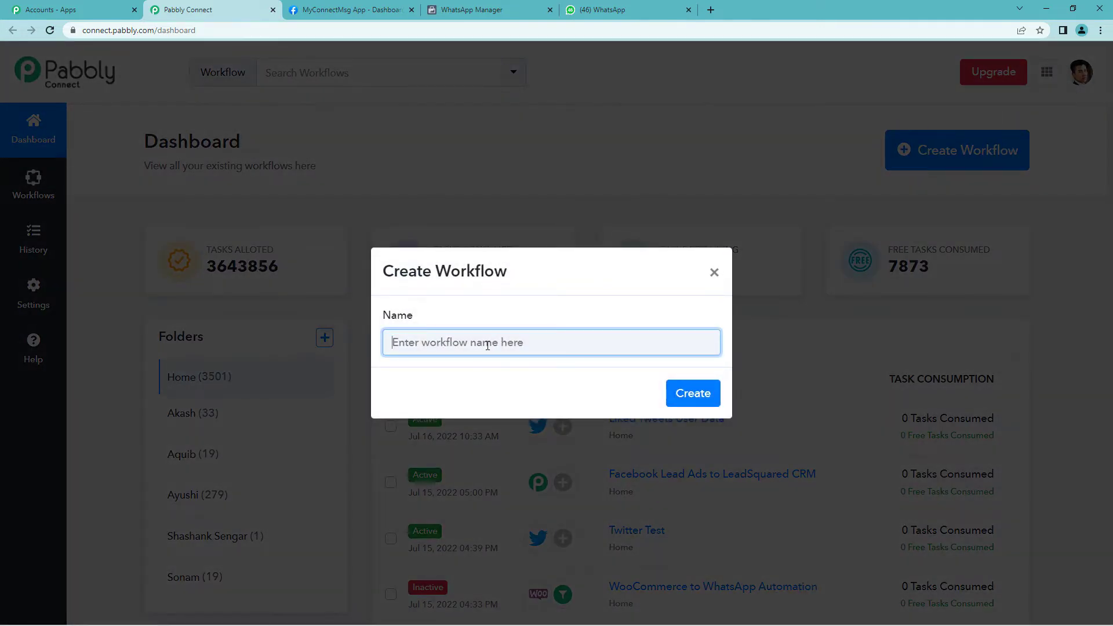
Create the 'Google Forms To WhatsApp' workflow and expand its trigger step to show the app choices
text(Google Forms)
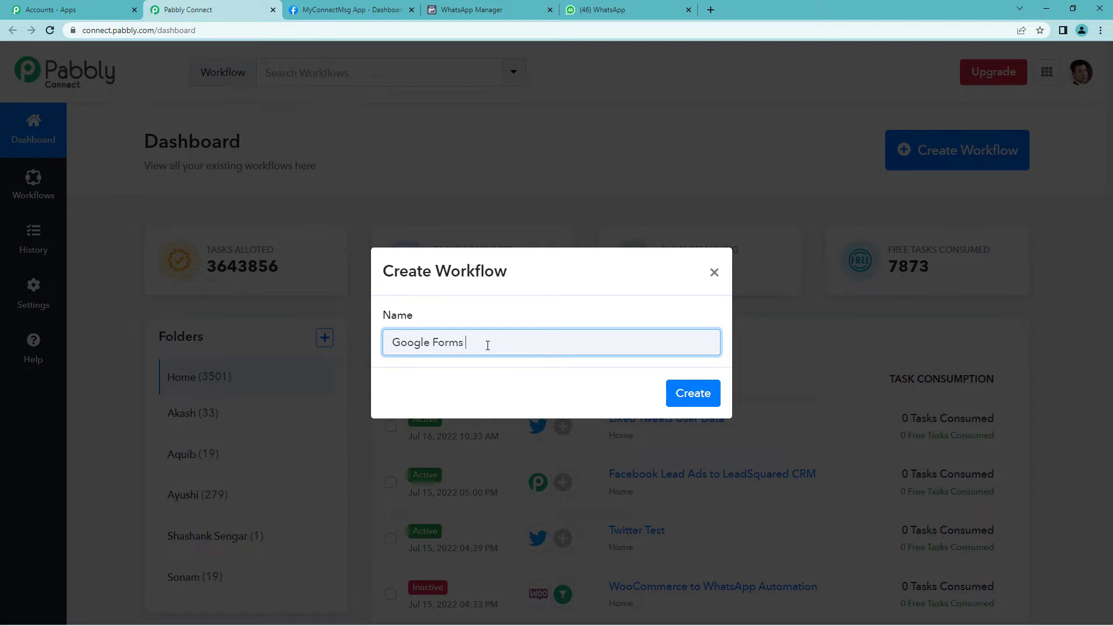
text( To WhatsApp)
click(691, 395)
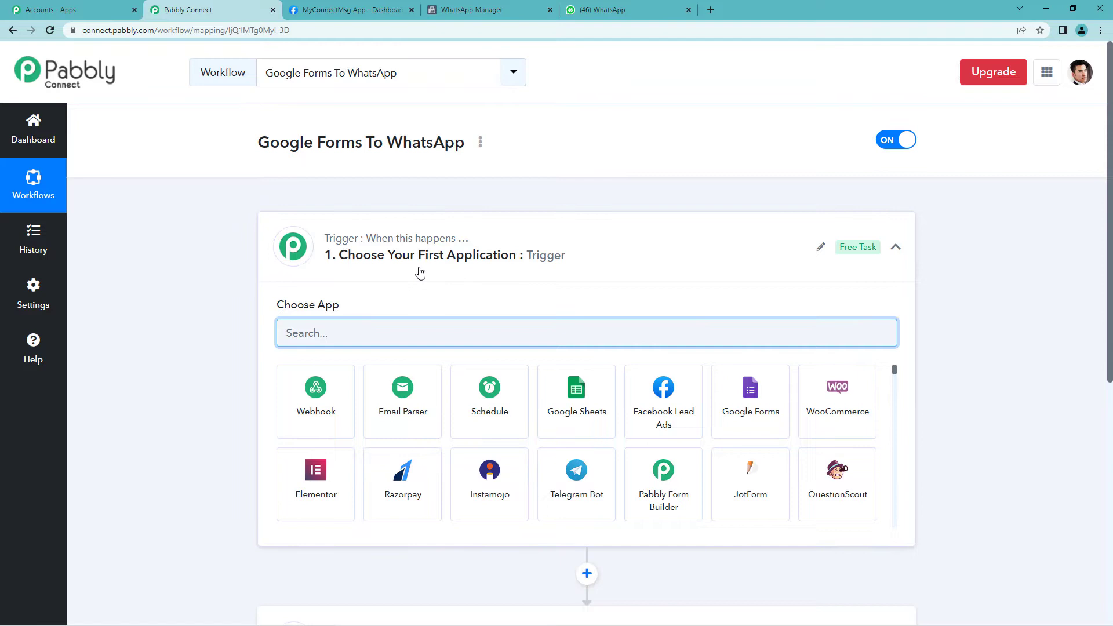
click(372, 248)
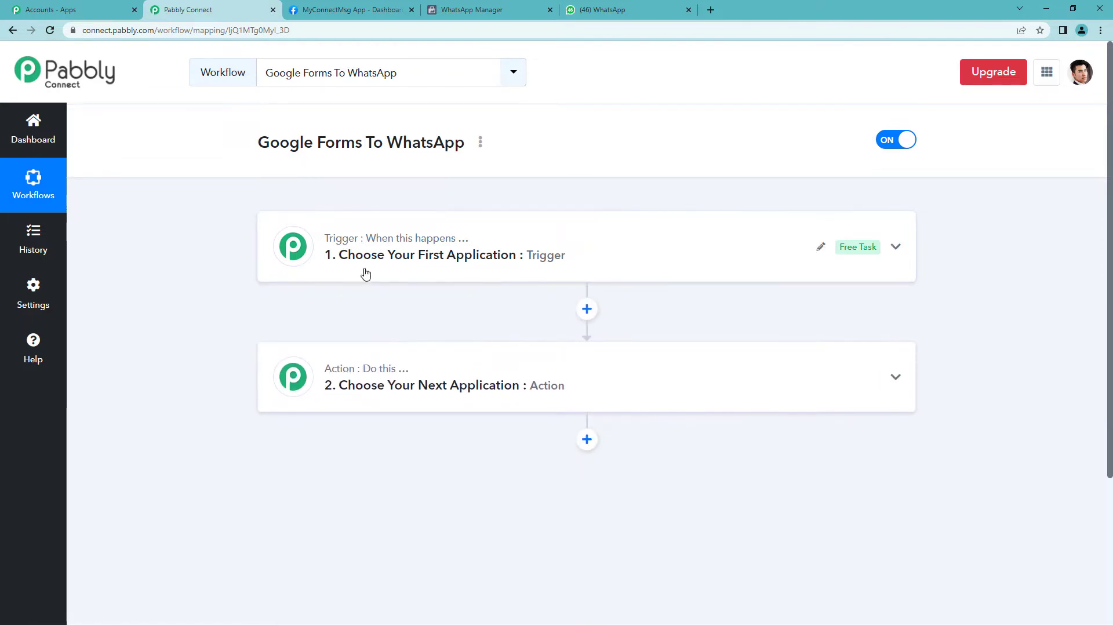
drag(372, 248, 462, 246)
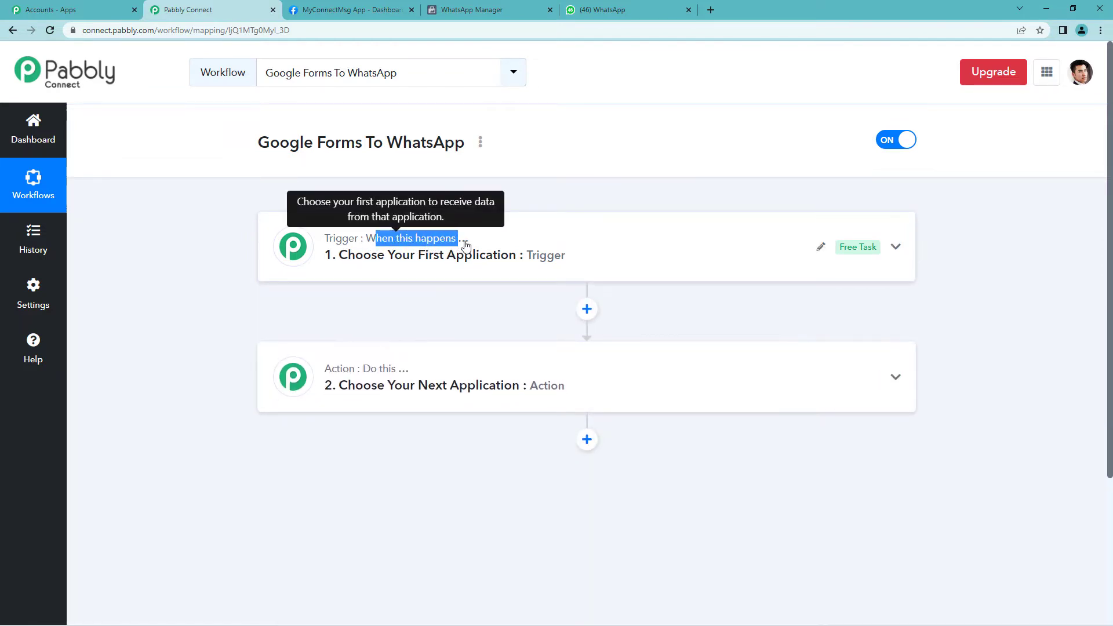
click(462, 246)
scroll(423, 232, down, 3)
drag(362, 195, 419, 203)
scroll(429, 209, up, 2)
click(442, 203)
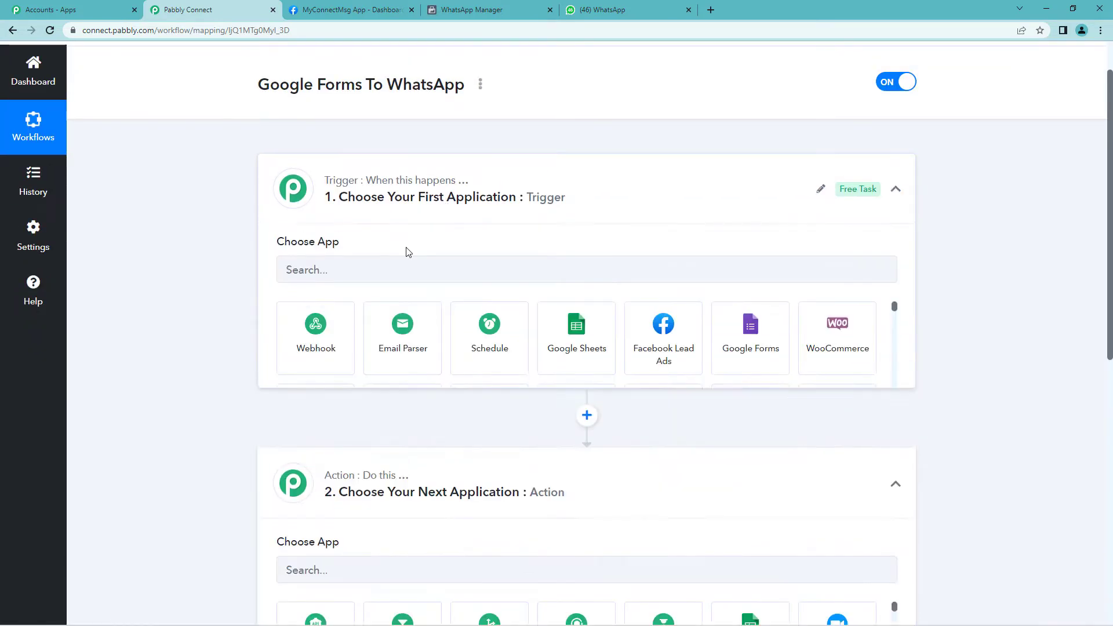
Set the trigger to Google Forms with the New Response Received event, and copy the webhook URL
click(311, 276)
text(google)
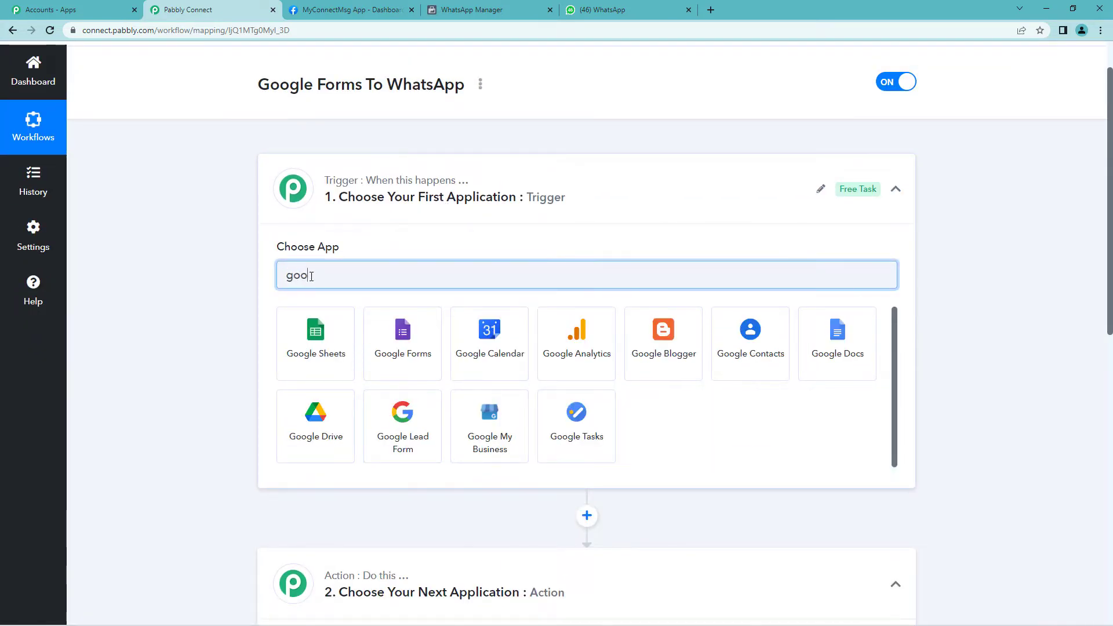
click(400, 362)
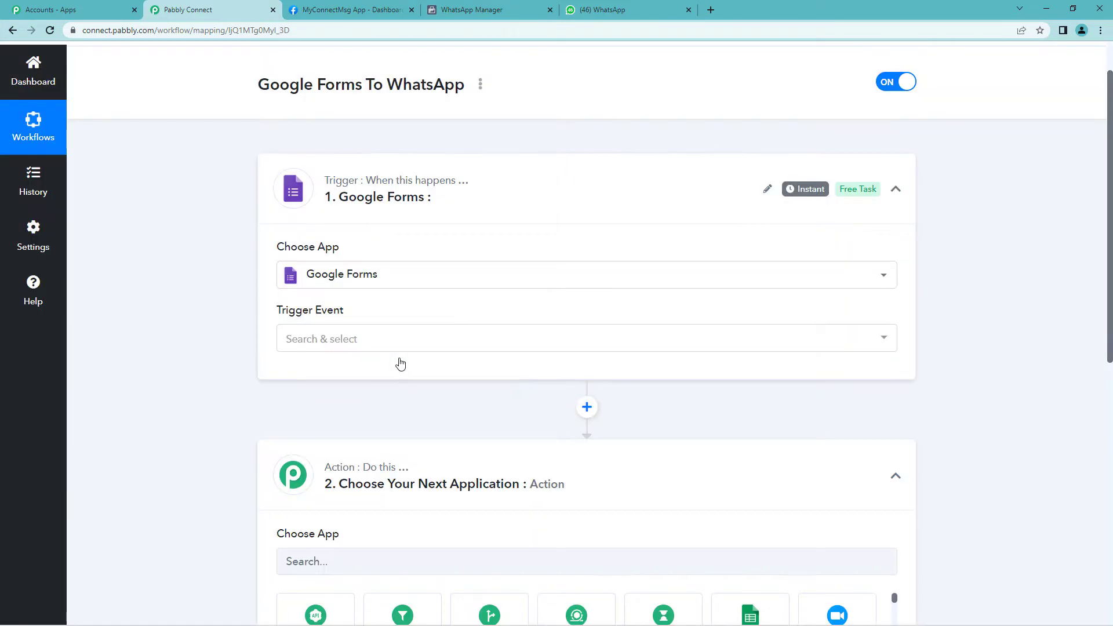
click(328, 339)
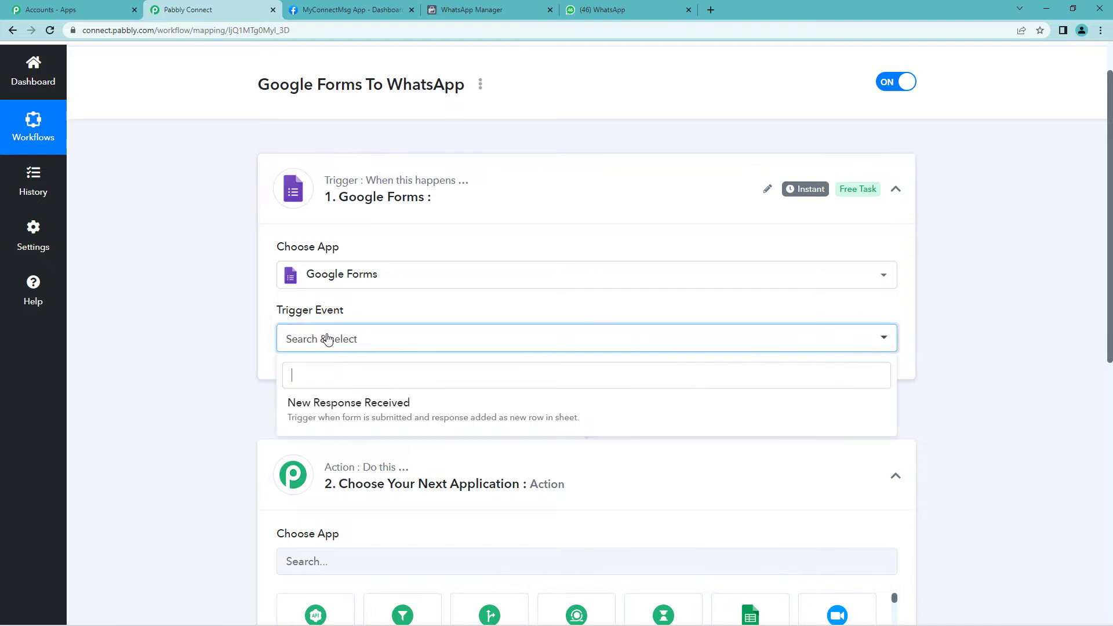
click(345, 410)
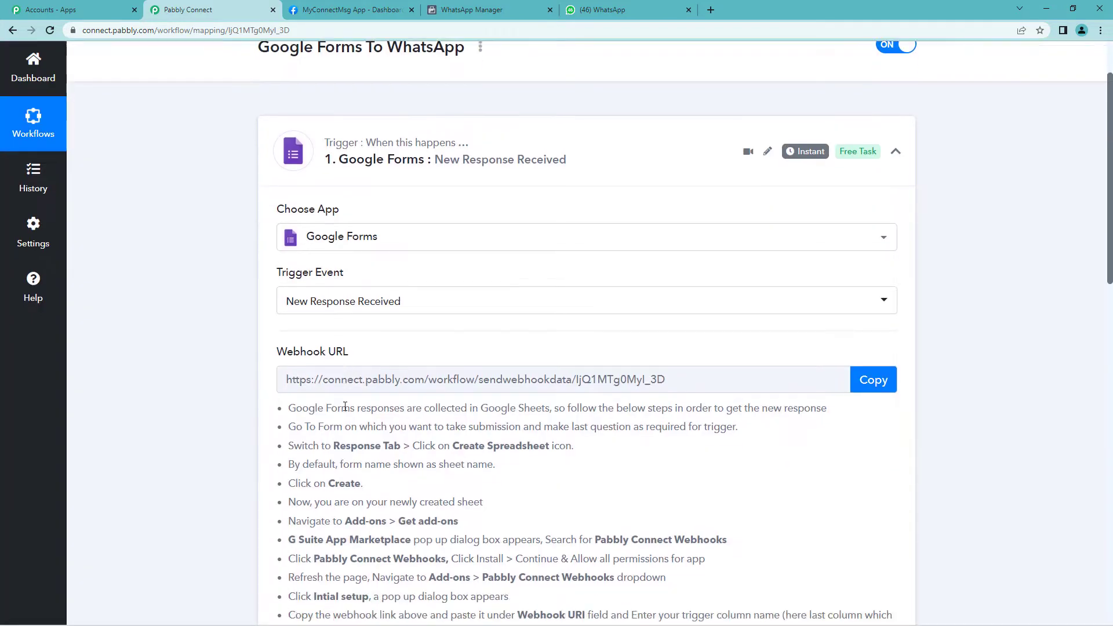
scroll(345, 407, down, 1)
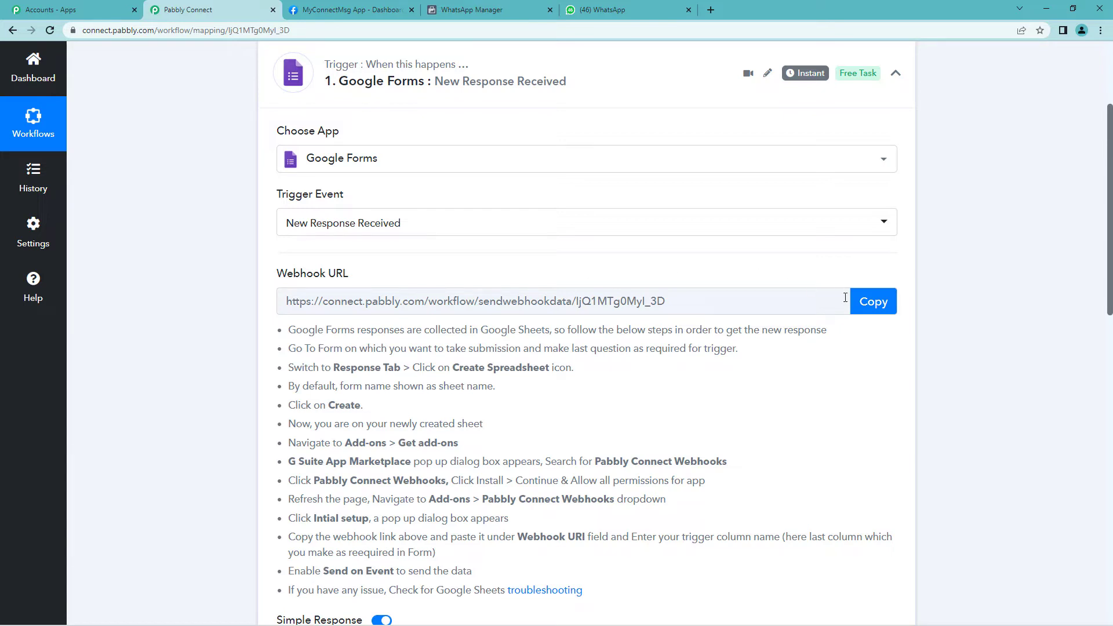
click(879, 312)
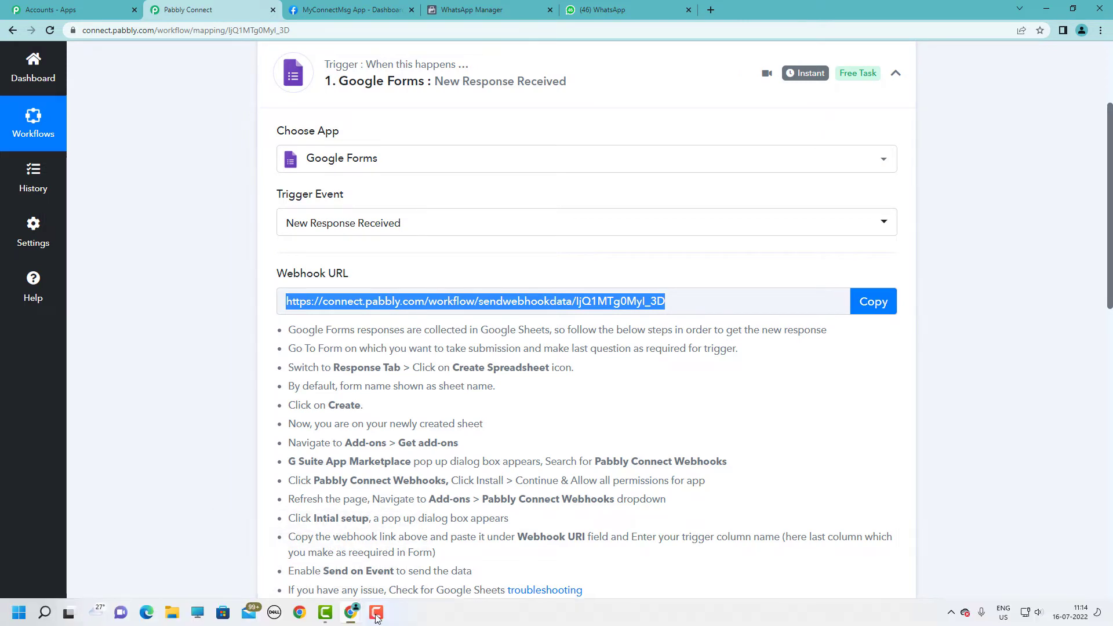
Link BookForm's responses to a new spreadsheet named BookForm (Responses)
mouse_move(351, 614)
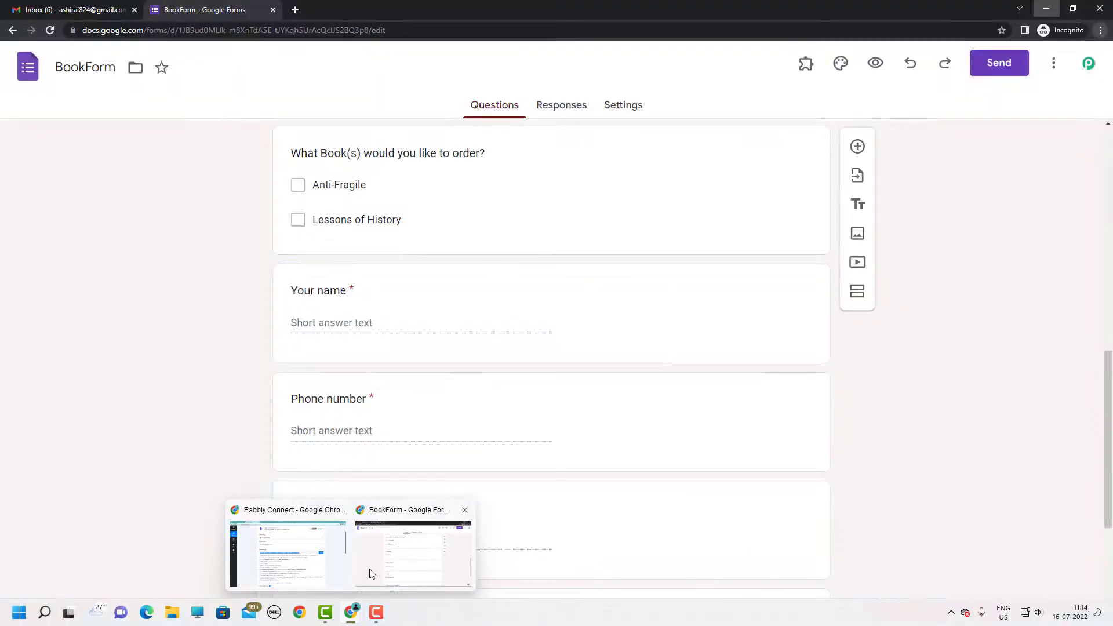
click(371, 570)
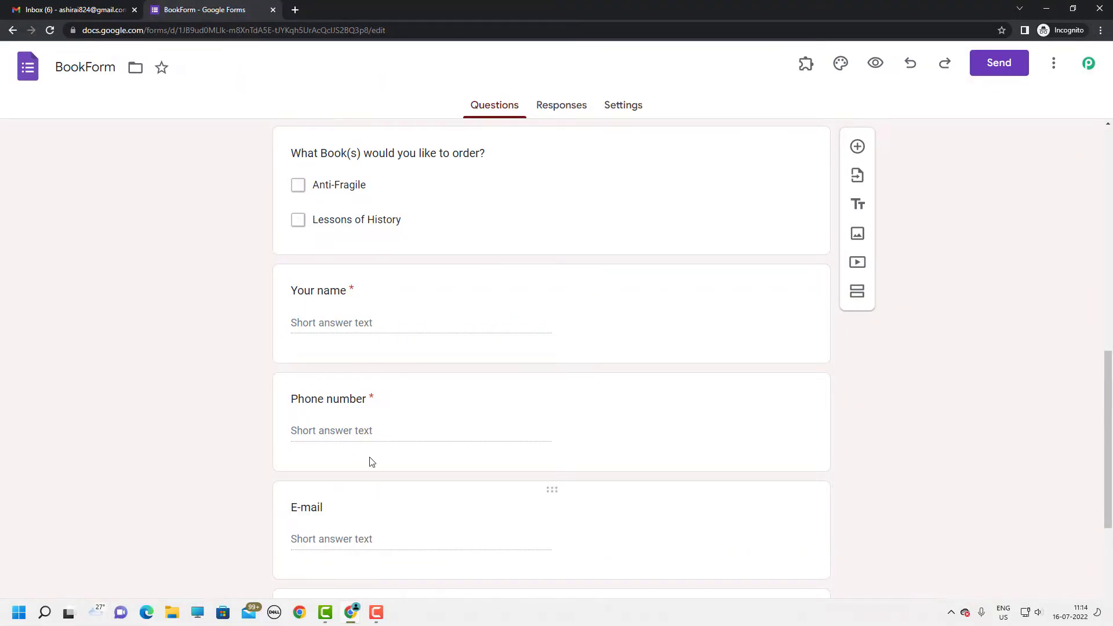
scroll(551, 138, up, 2)
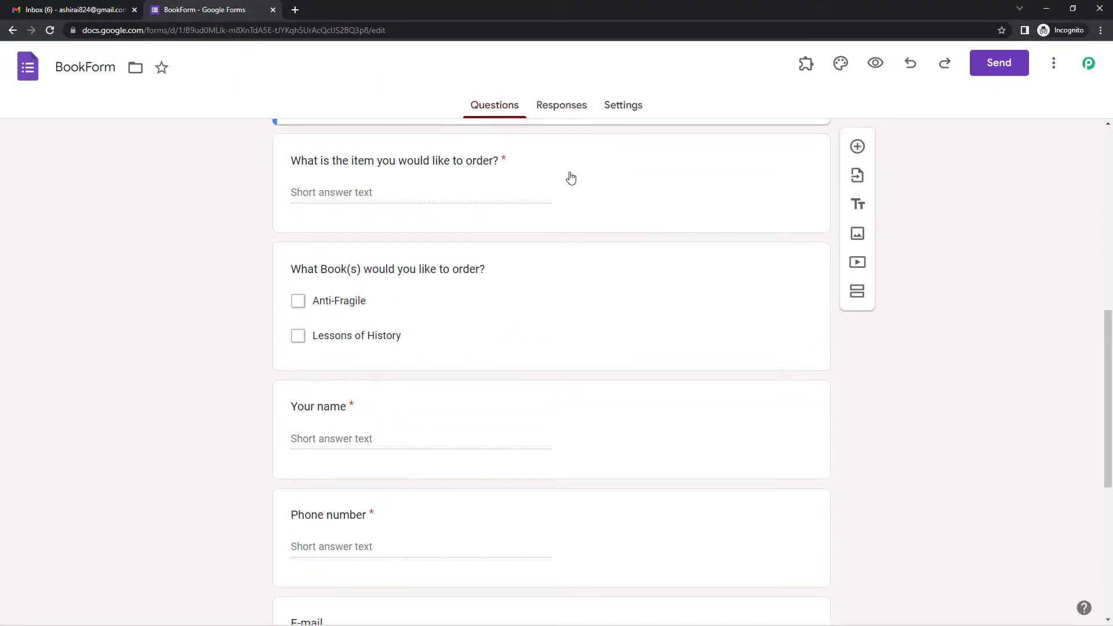
scroll(569, 177, up, 5)
scroll(570, 393, up, 3)
scroll(566, 390, down, 4)
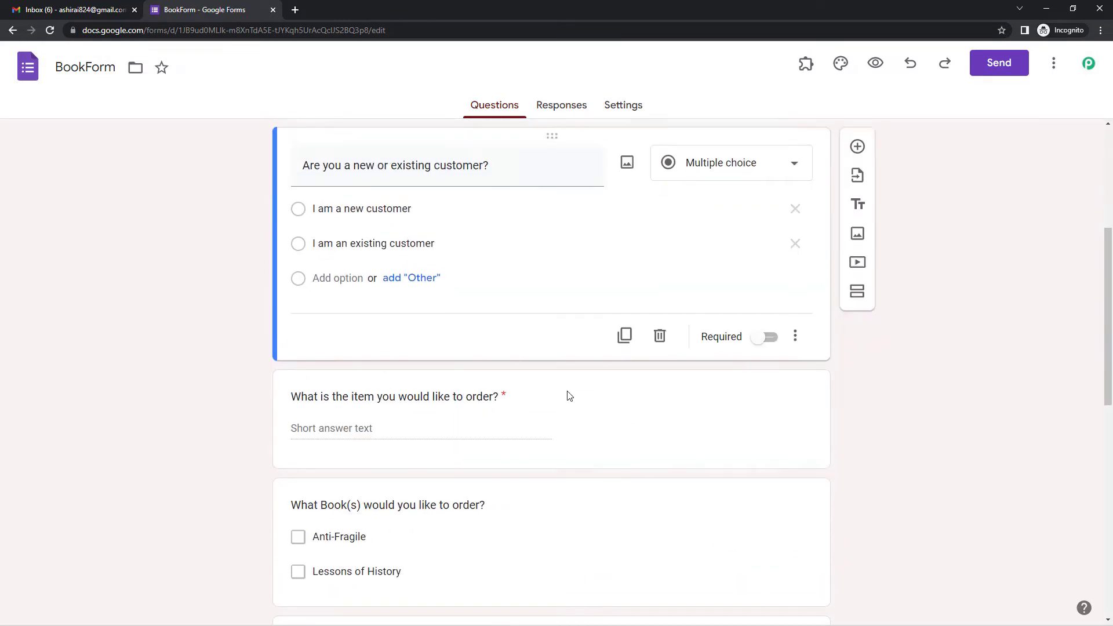
scroll(566, 392, up, 2)
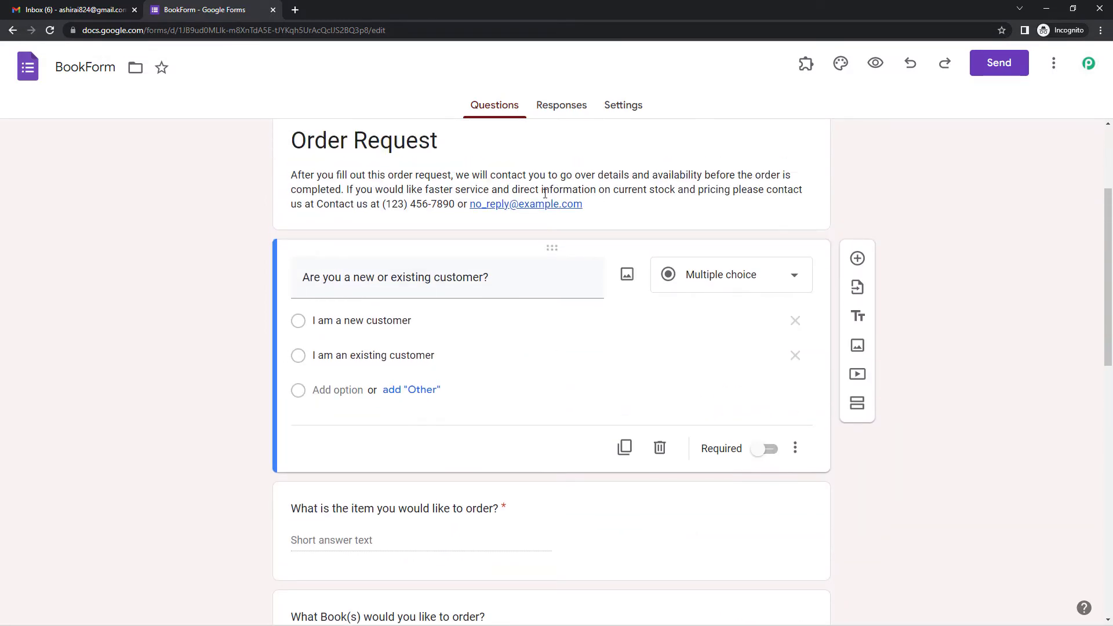
click(562, 112)
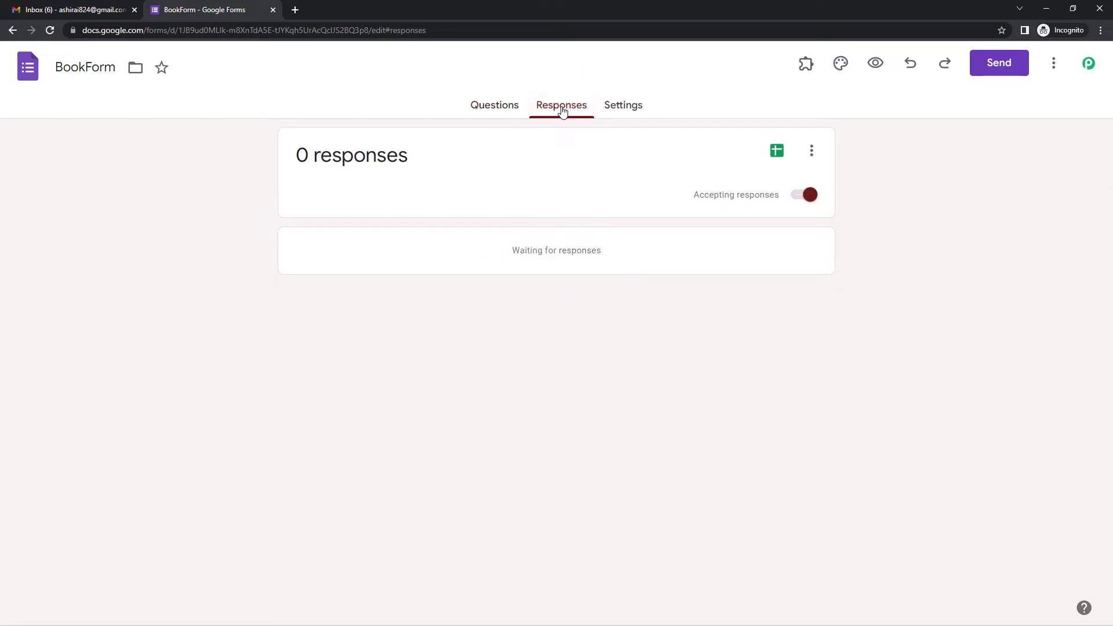
click(778, 152)
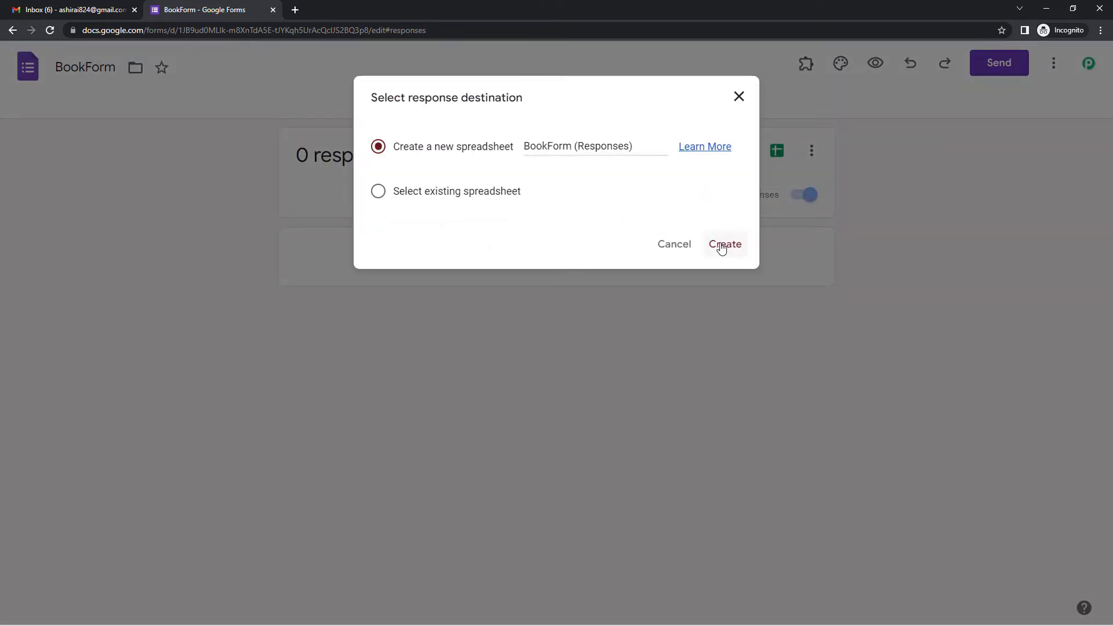
click(723, 244)
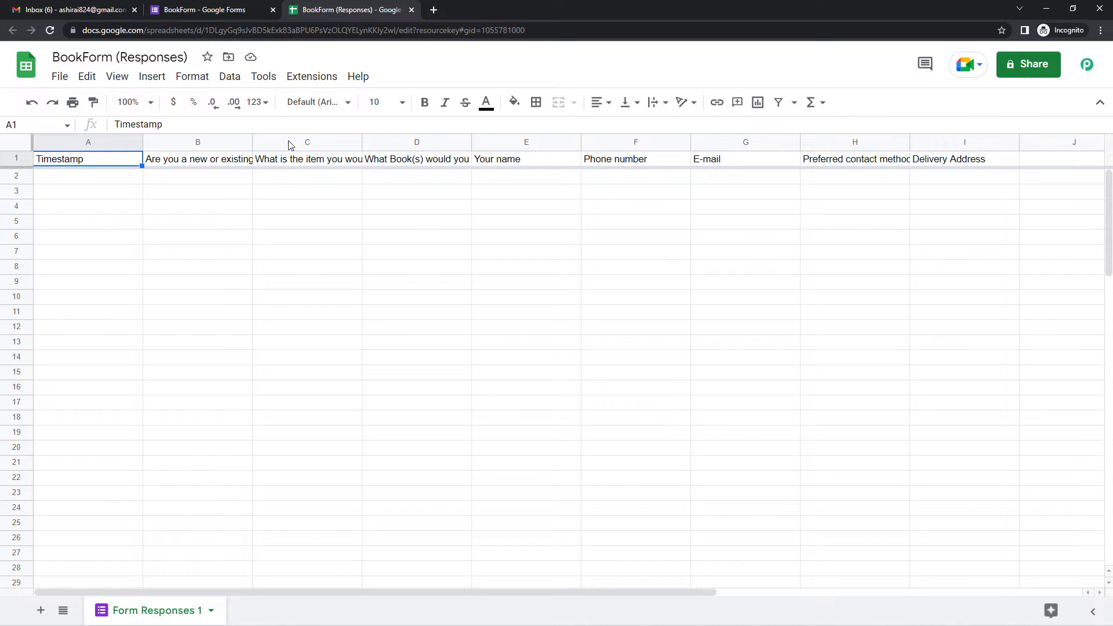
Open the Pabbly Connect Webhooks Initial Setup from the Extensions menu
click(311, 82)
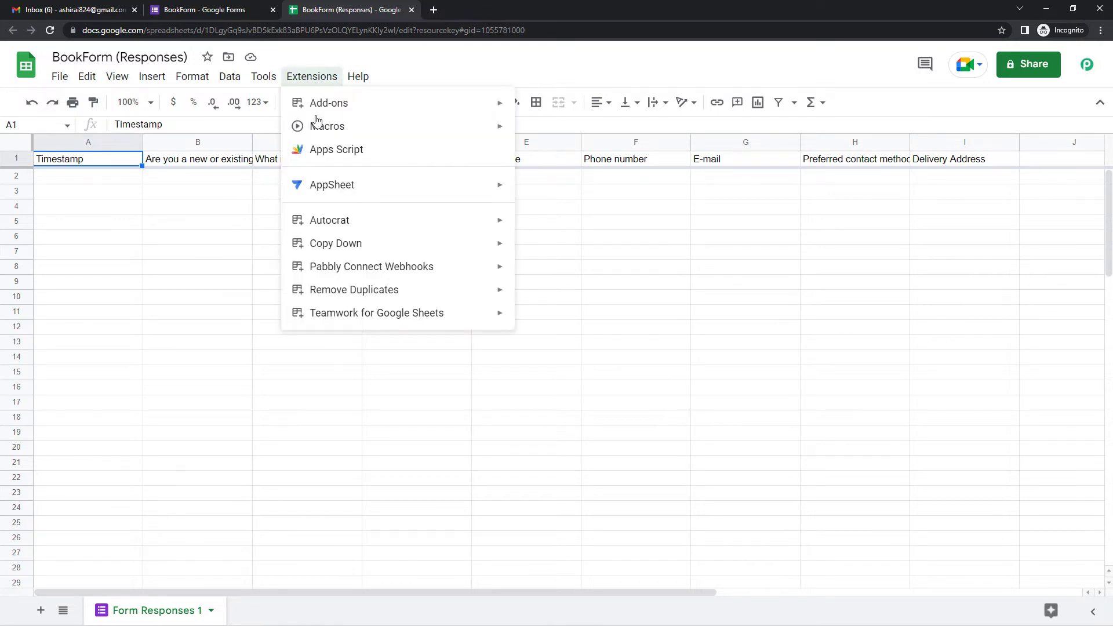
mouse_move(342, 275)
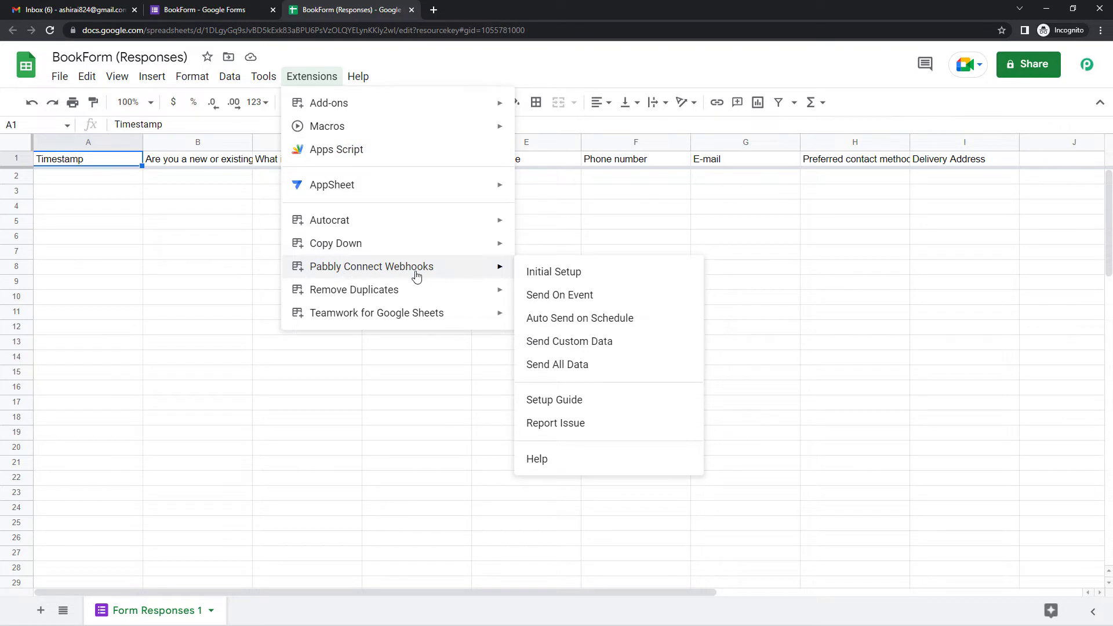
click(539, 272)
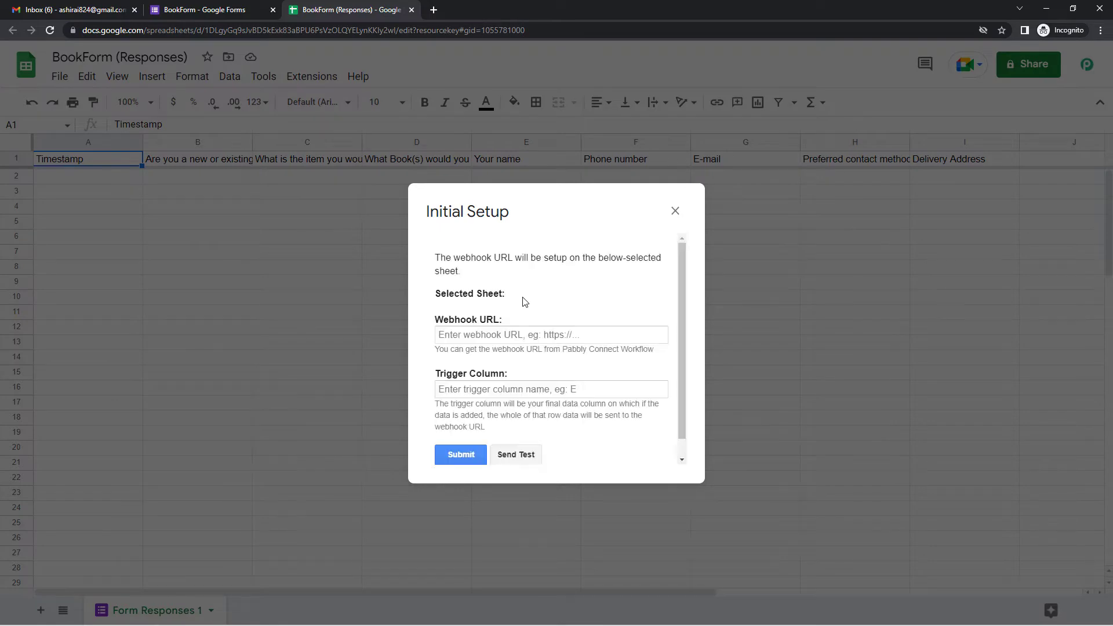
Paste the Pabbly webhook URL, set Trigger Column to I, and submit the setup
mouse_move(353, 613)
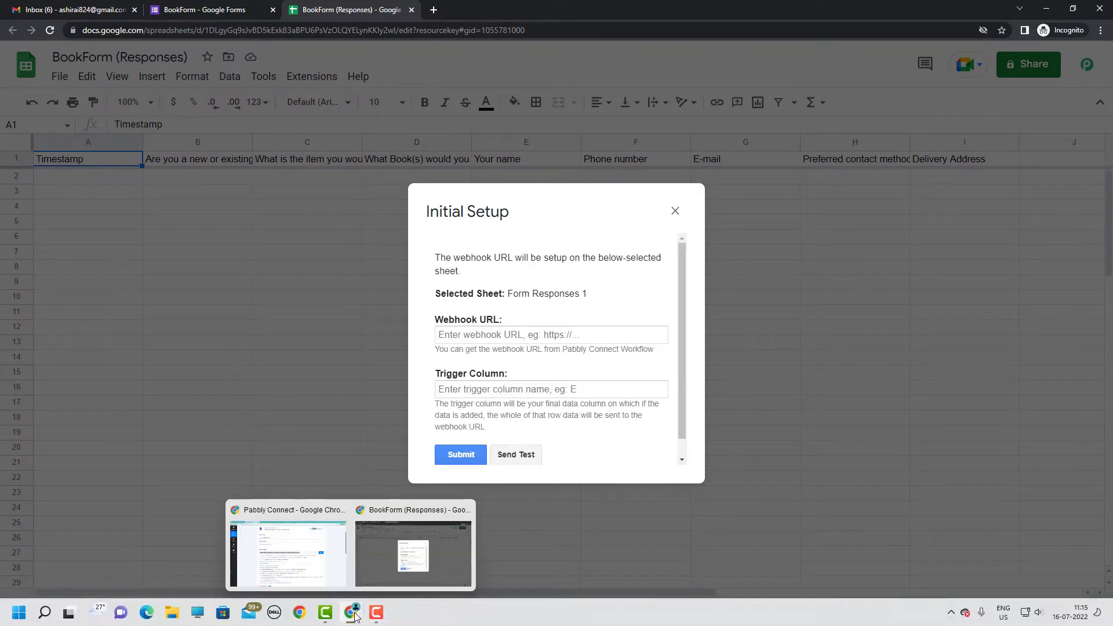
click(361, 513)
click(875, 302)
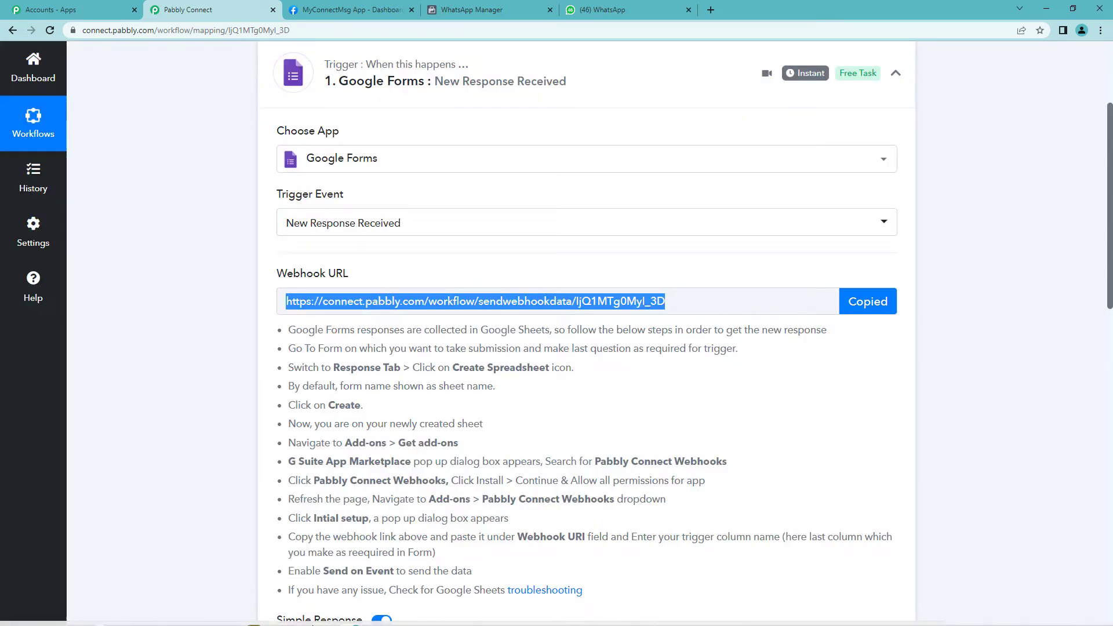
mouse_move(350, 619)
click(413, 551)
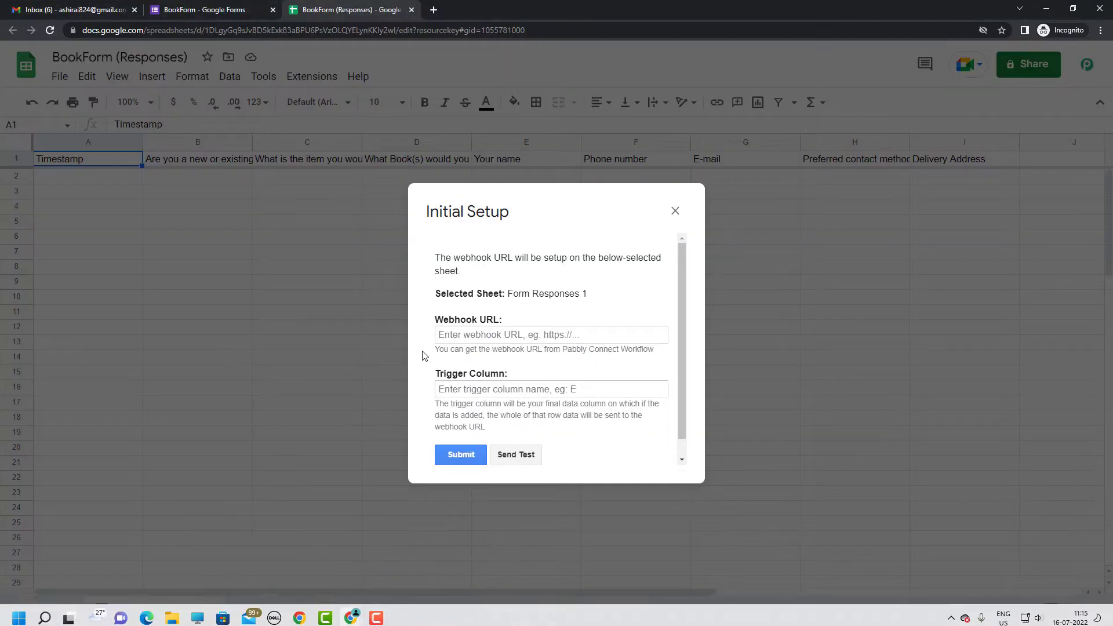
click(443, 337)
key(ctrl+v)
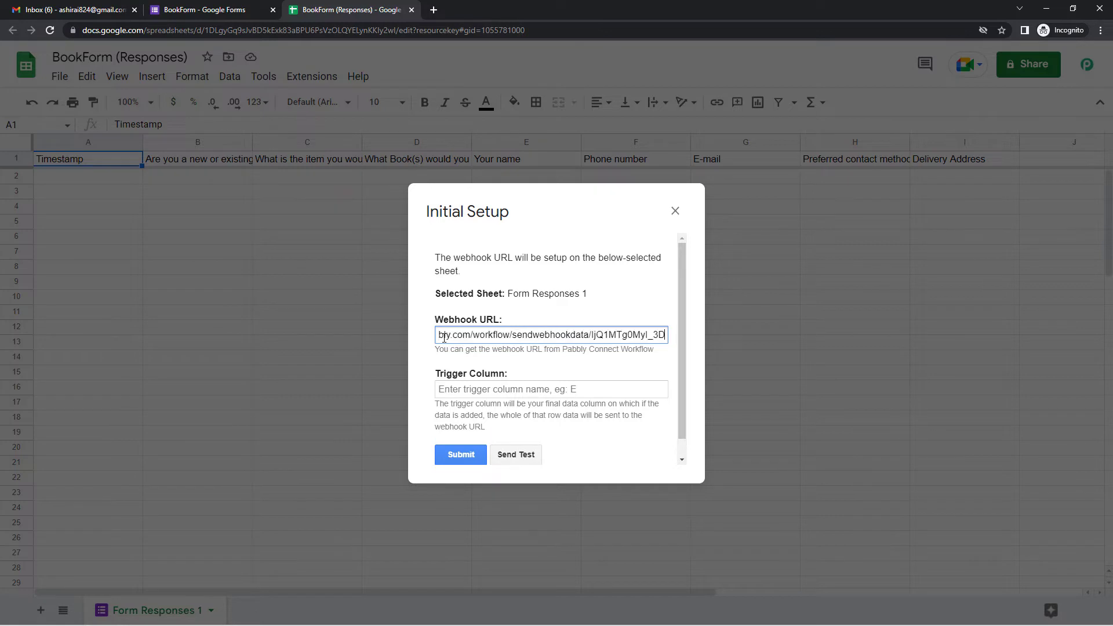
click(453, 391)
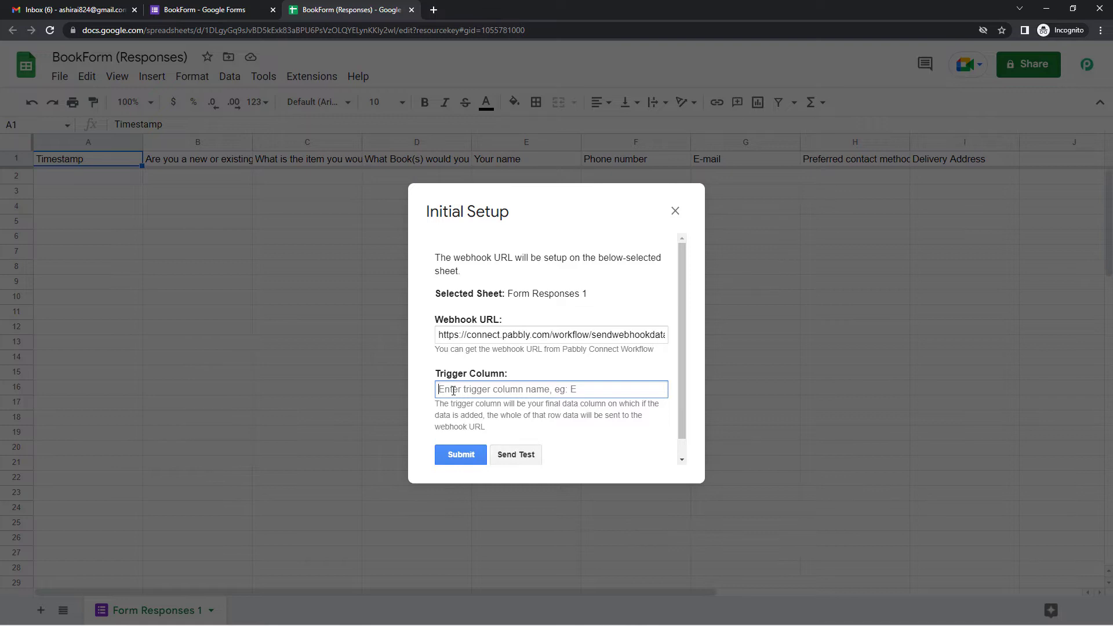
text(I)
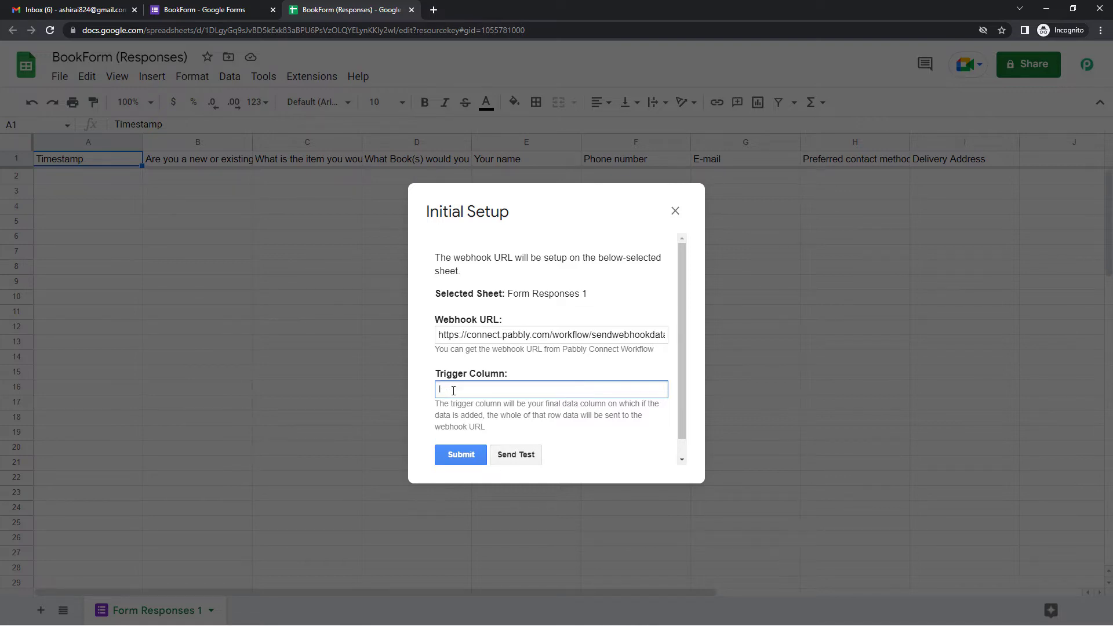
click(463, 455)
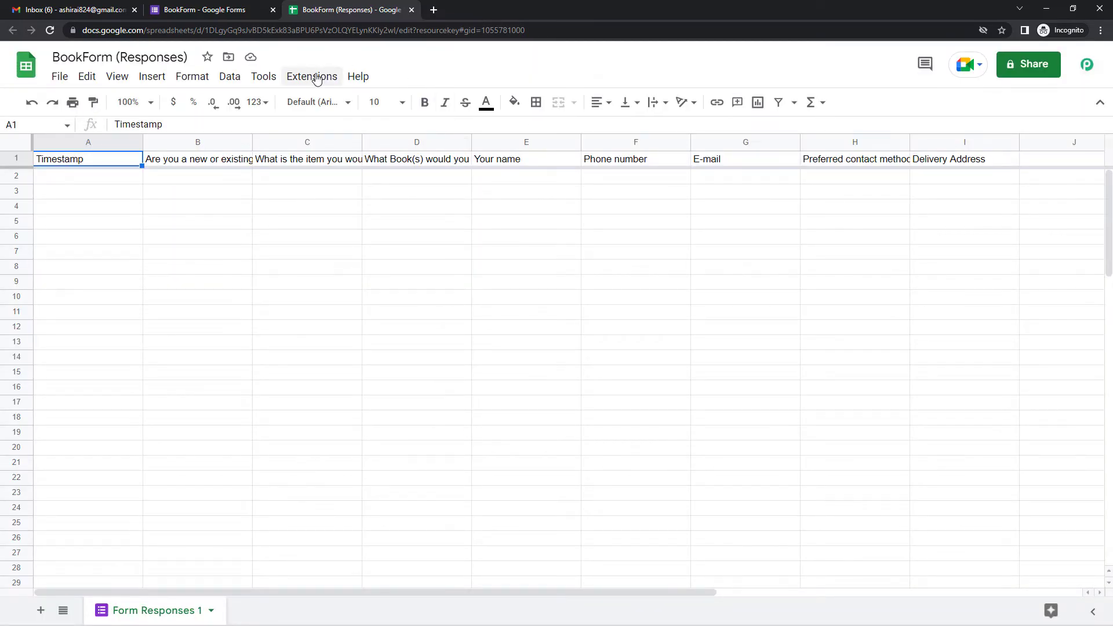
click(316, 77)
mouse_move(391, 271)
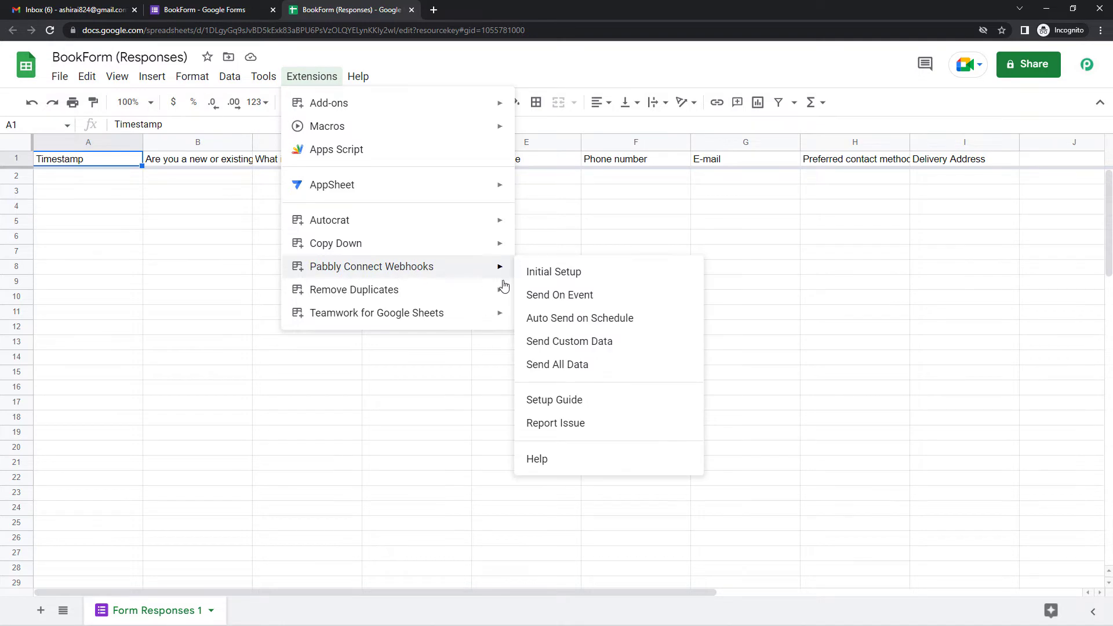
click(541, 304)
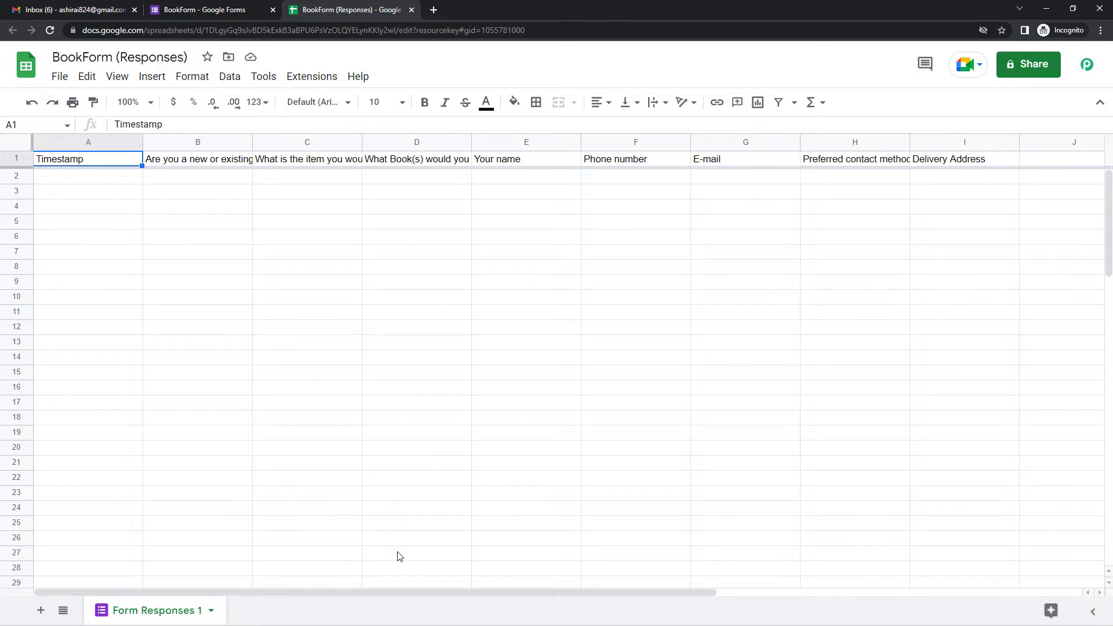
mouse_move(351, 613)
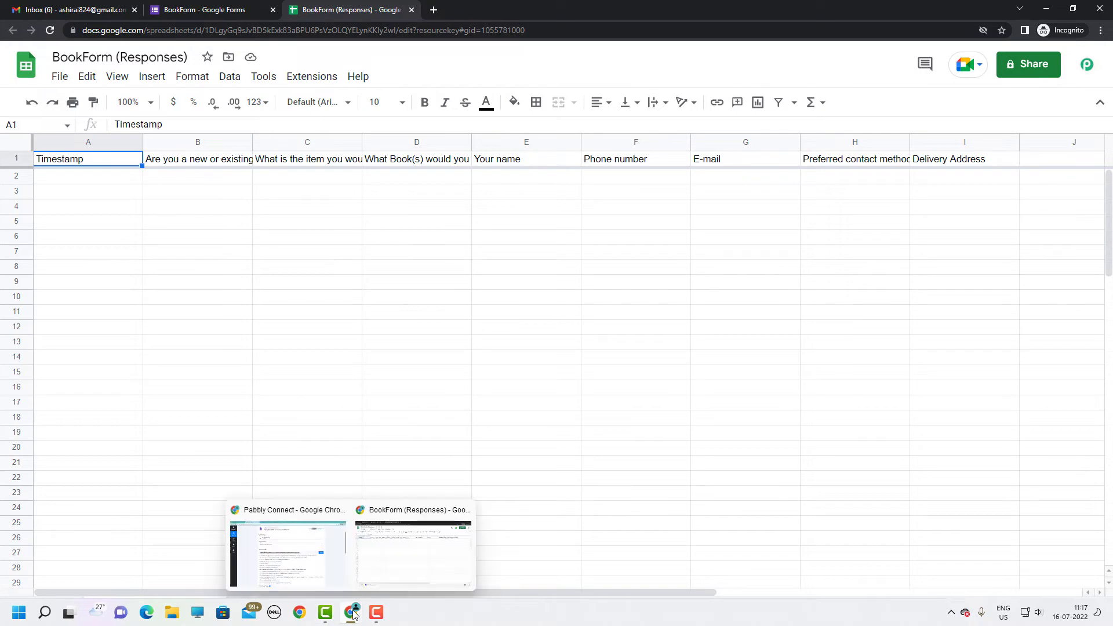
click(313, 580)
scroll(397, 437, down, 4)
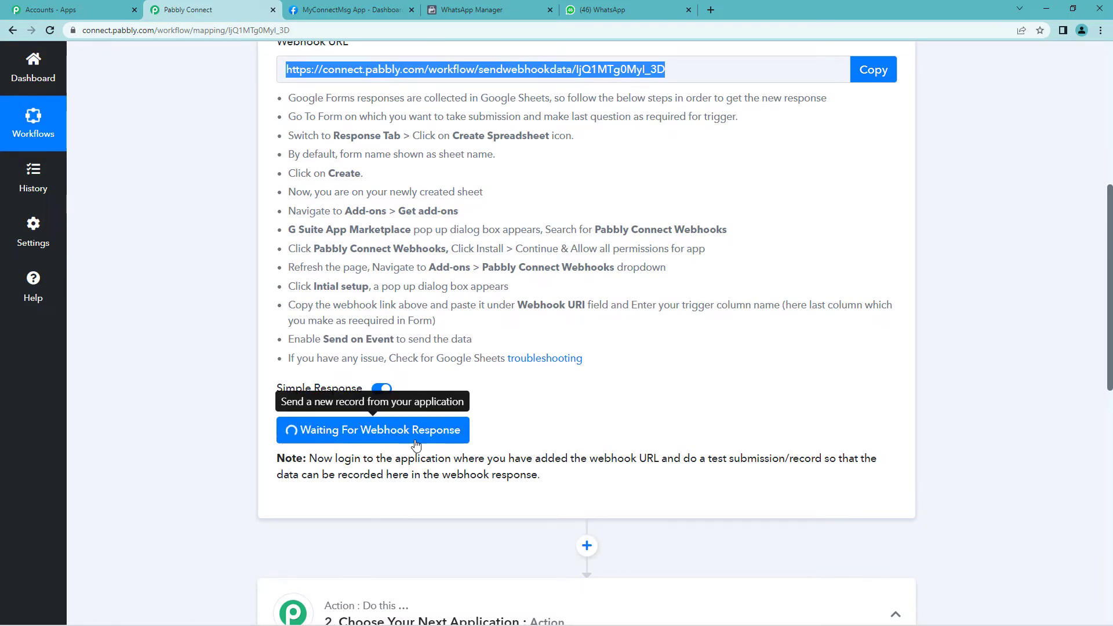
scroll(503, 455, up, 2)
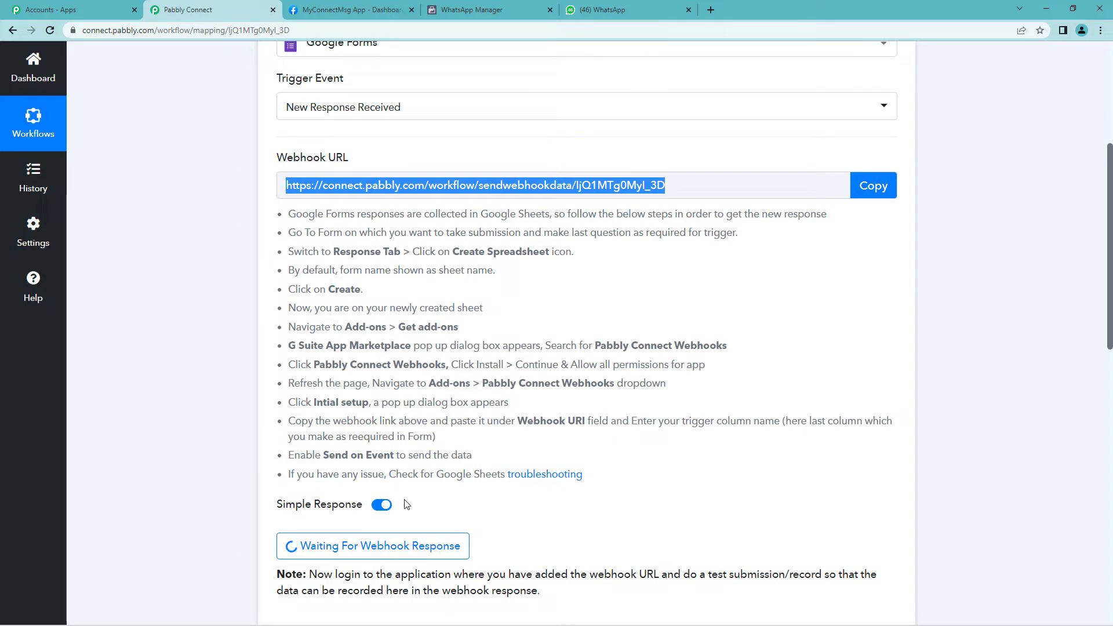
mouse_move(350, 616)
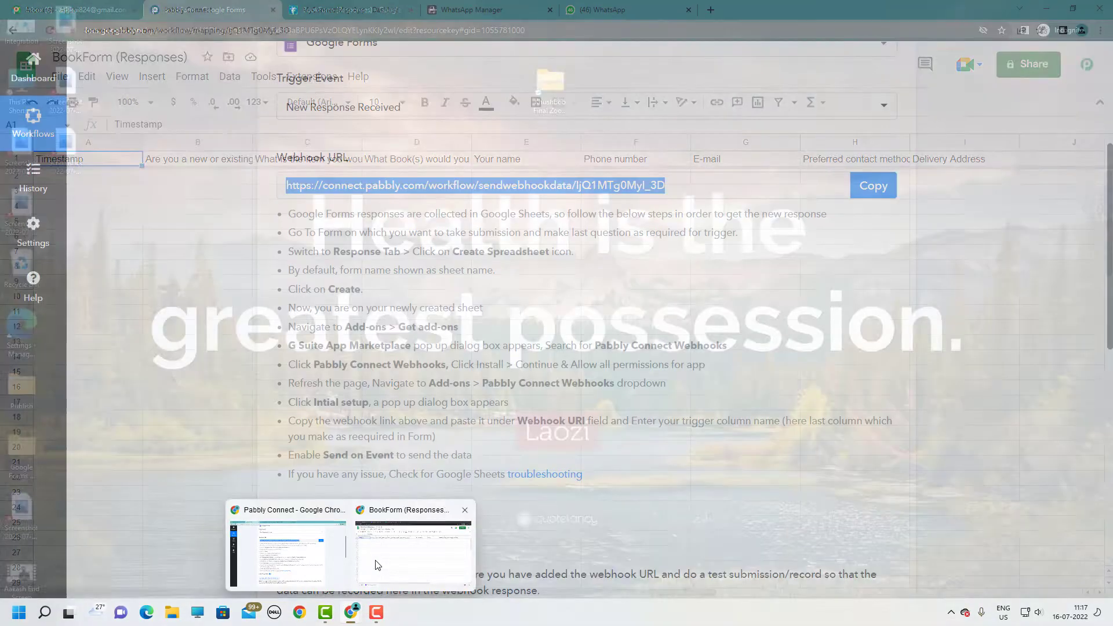
click(377, 565)
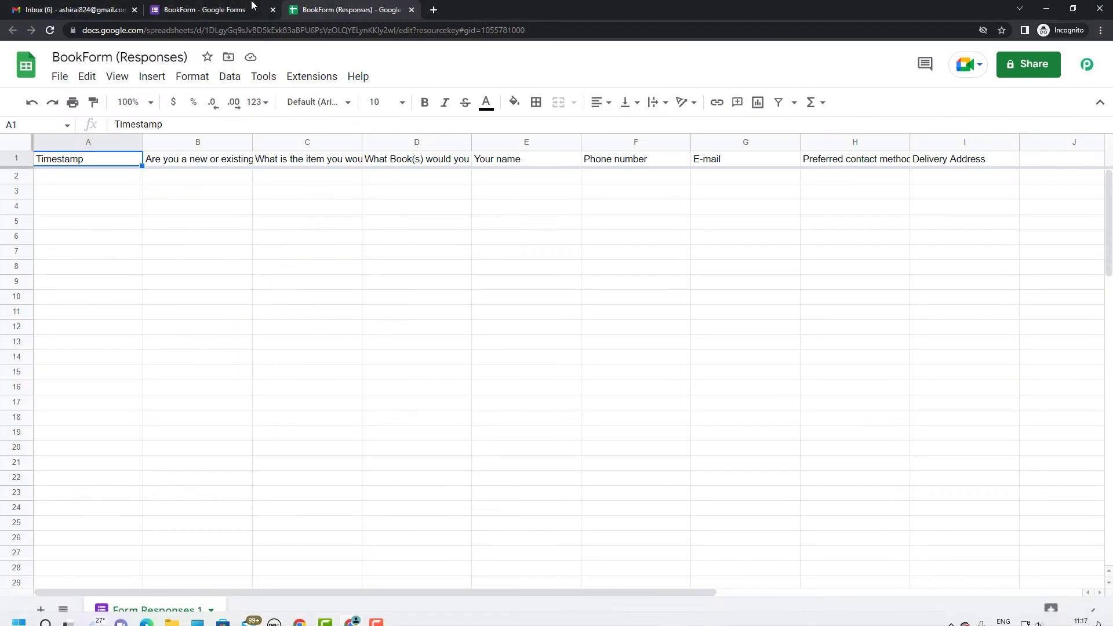
Submit a test order for Lessons of History, with phone as preferred contact, through the form preview
click(223, 10)
click(495, 107)
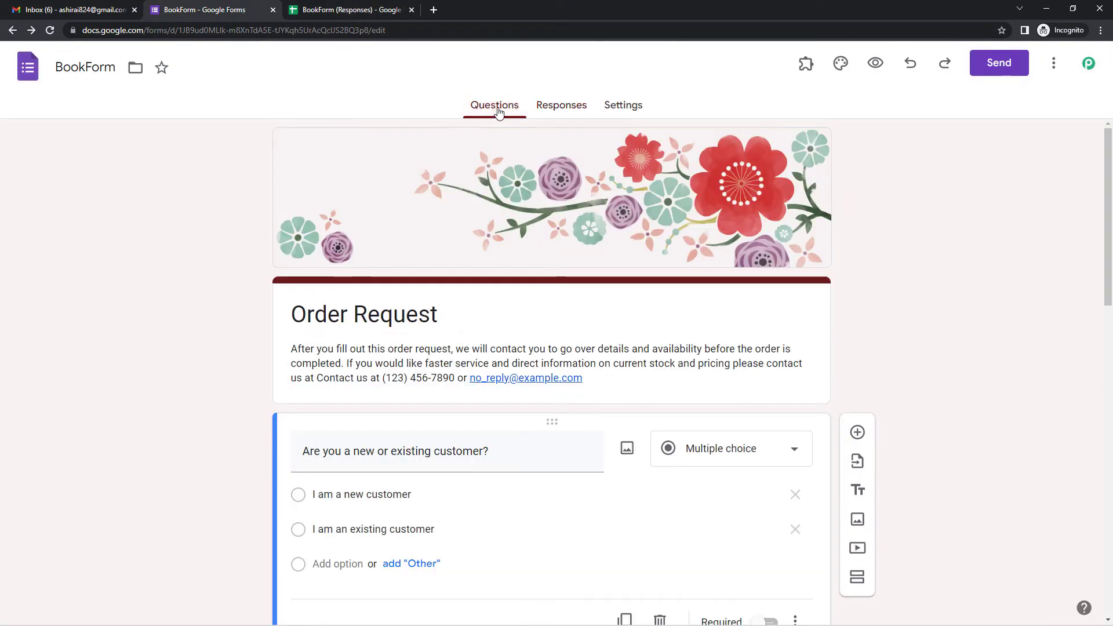
scroll(481, 240, down, 4)
scroll(483, 259, down, 1)
scroll(483, 259, up, 2)
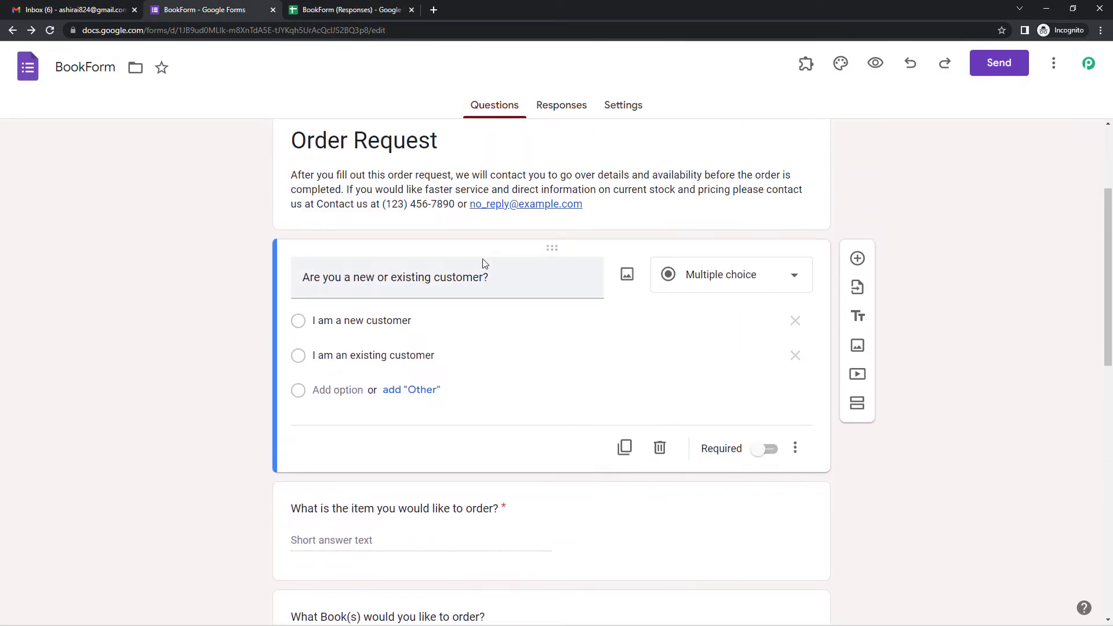
scroll(483, 259, down, 2)
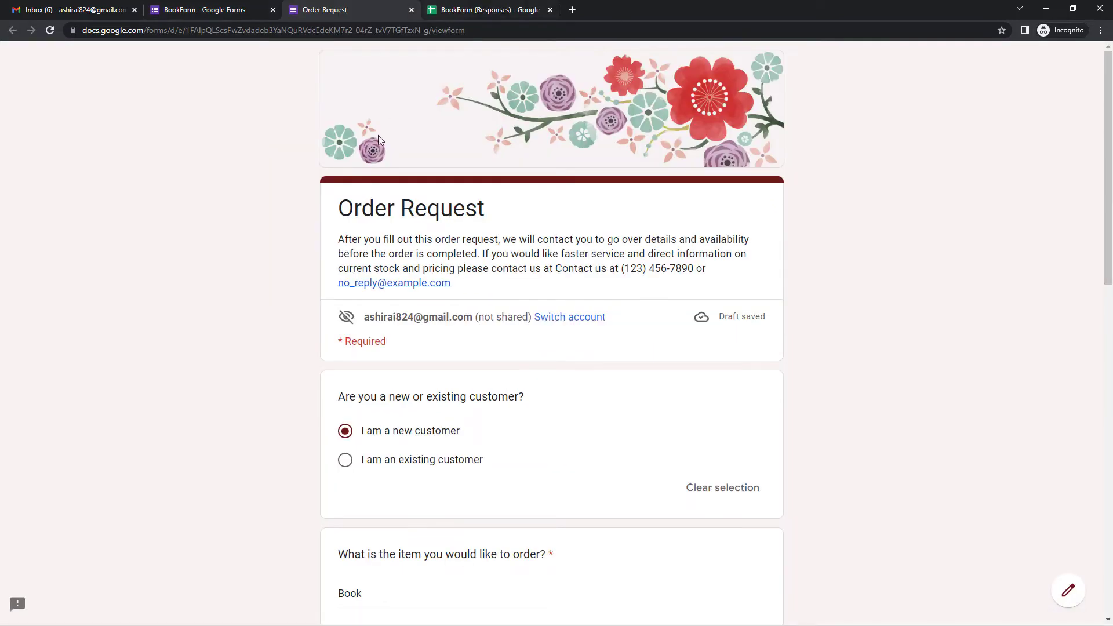
scroll(374, 289, down, 7)
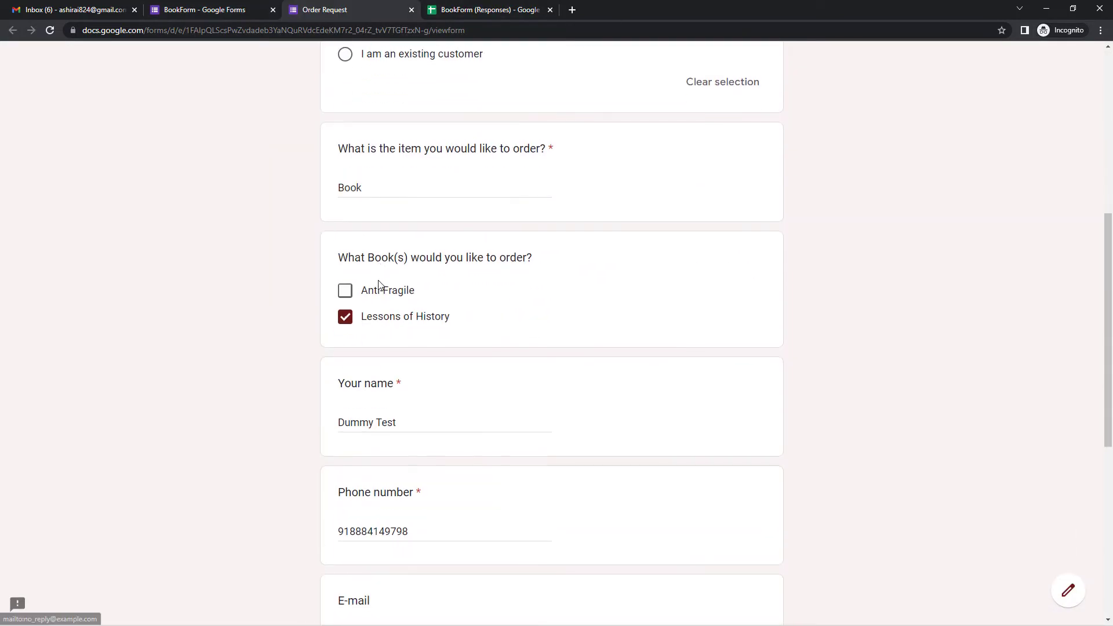
scroll(379, 284, down, 7)
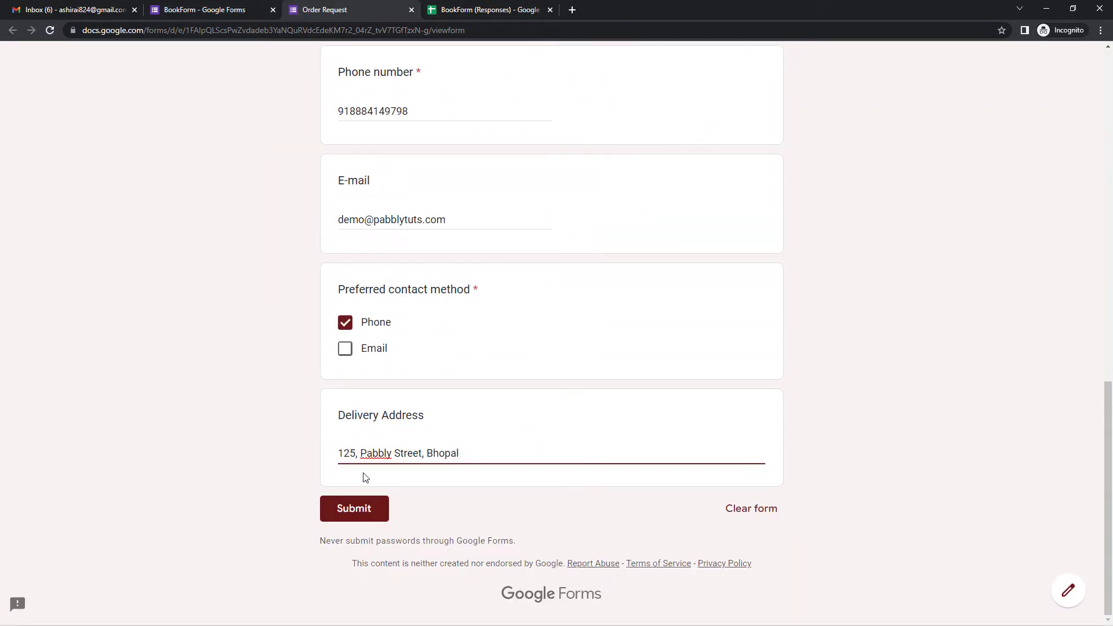
click(363, 508)
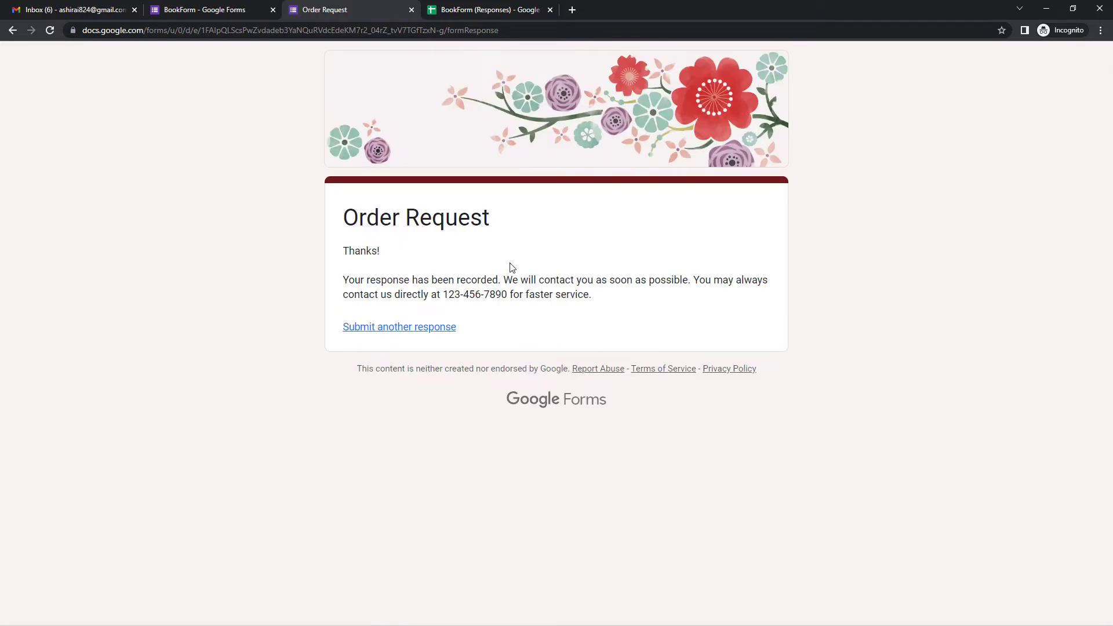
Return to Pabbly Connect and check the captured test response's customer name
mouse_move(348, 619)
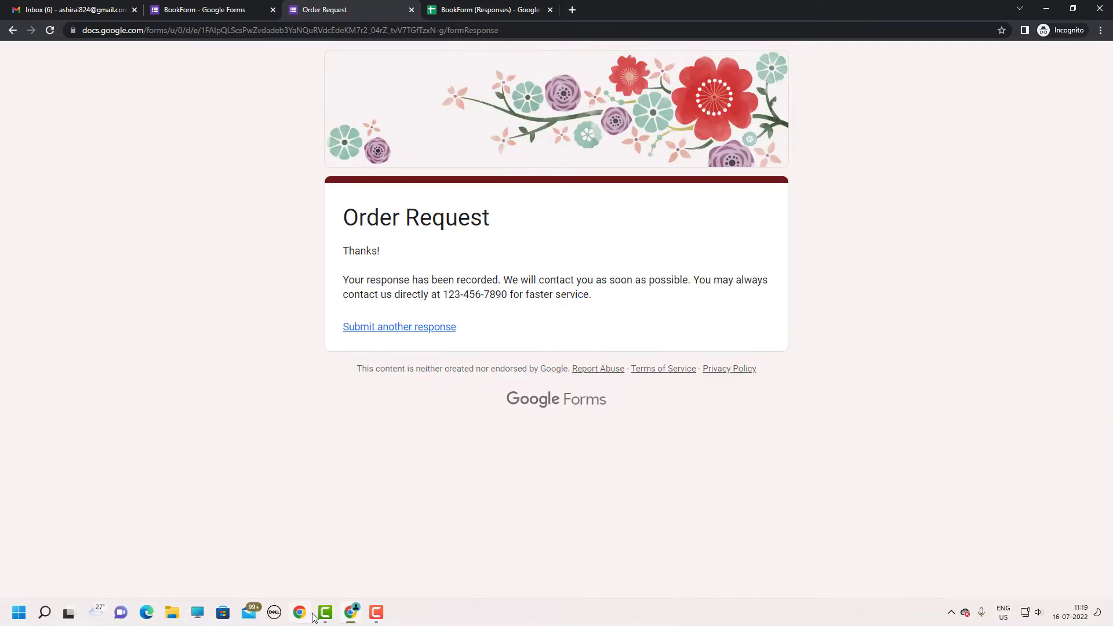
click(312, 566)
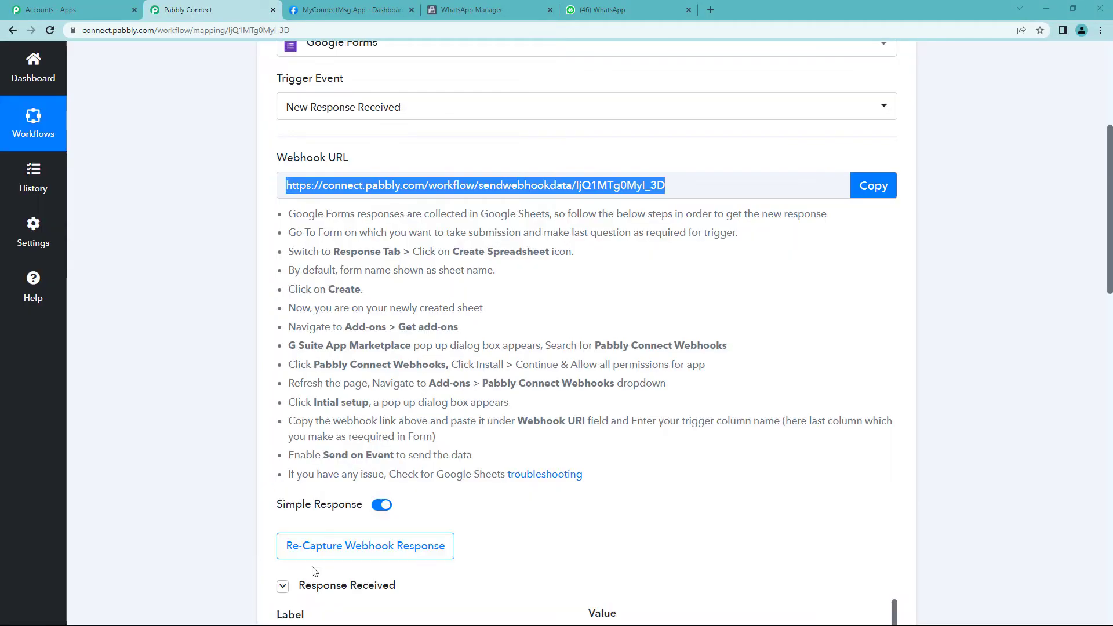
scroll(494, 377, down, 7)
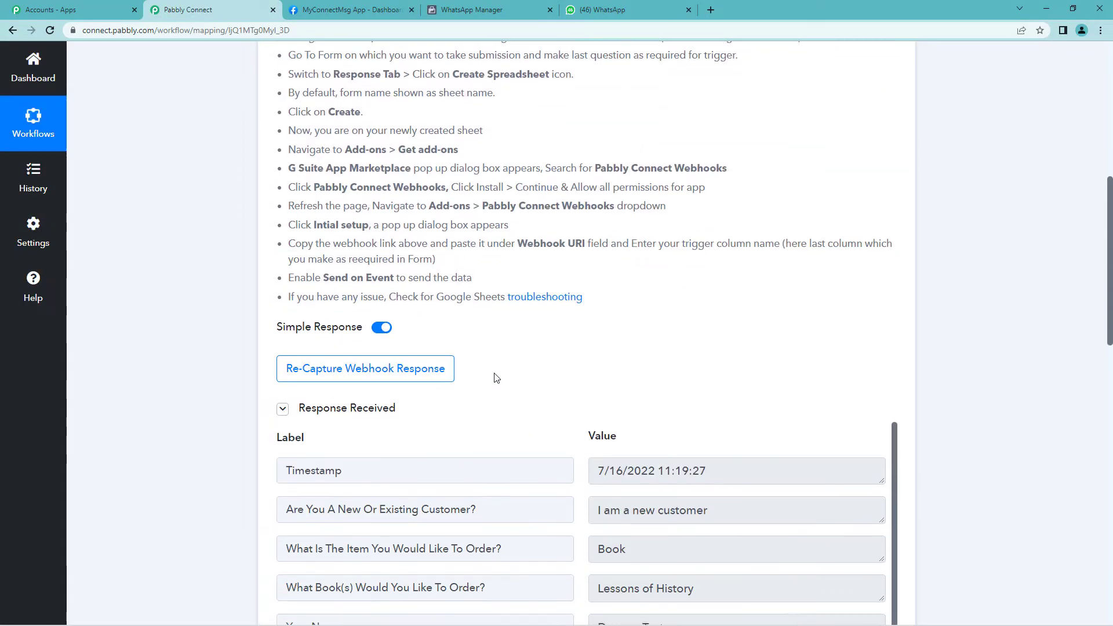
scroll(591, 363, down, 2)
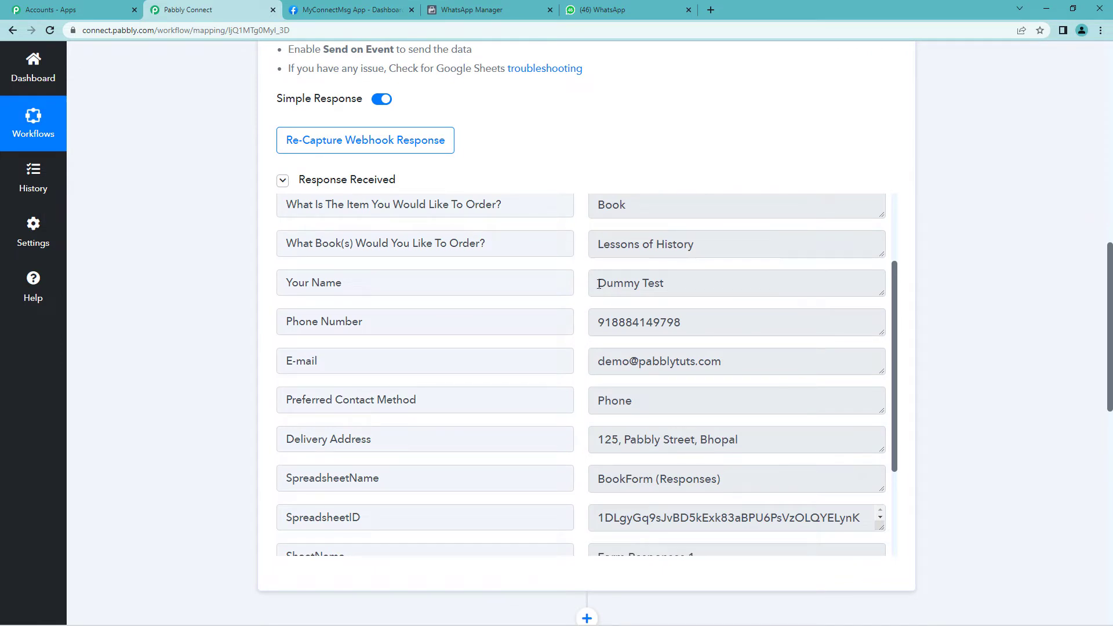
drag(598, 284, 698, 288)
scroll(701, 295, down, 1)
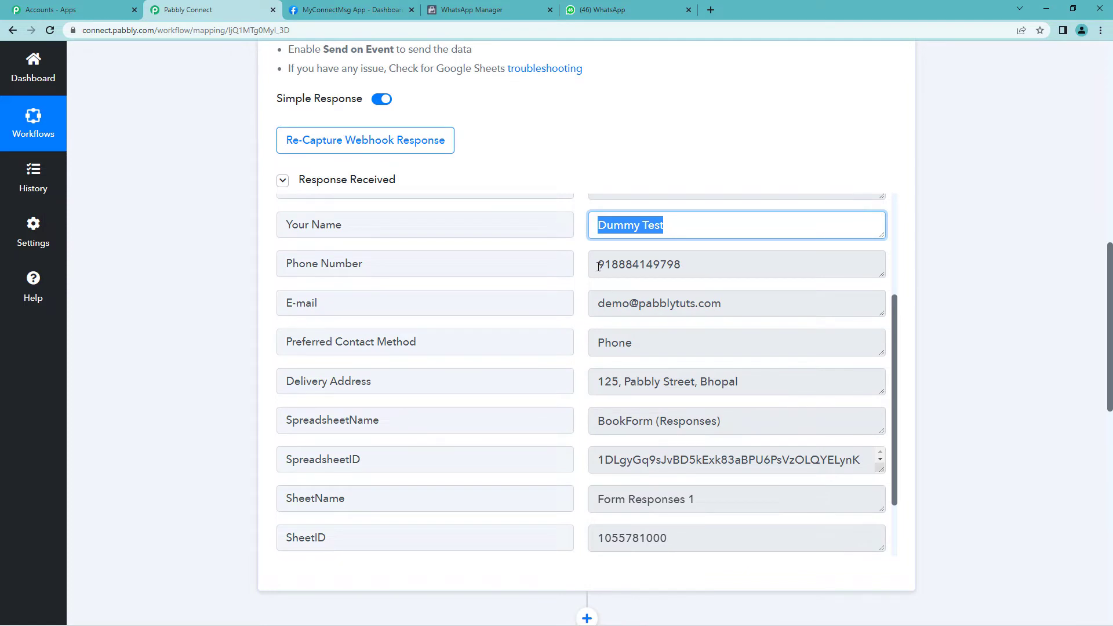
Review the captured e-mail, delivery address and book title Lessons of History
drag(598, 266, 711, 360)
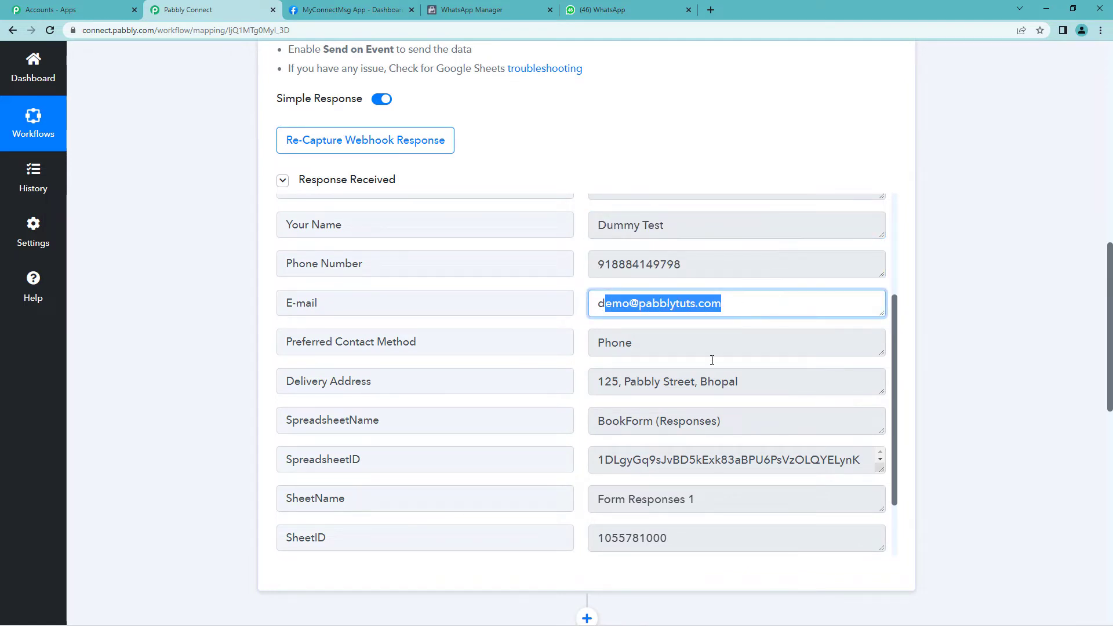
drag(599, 382, 743, 373)
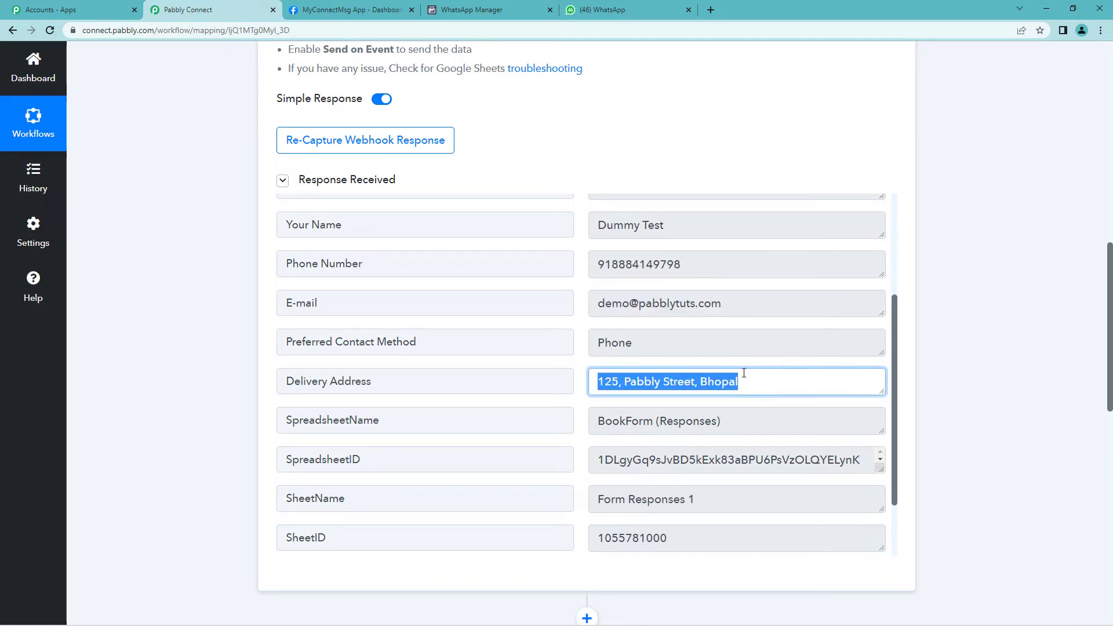
scroll(743, 372, up, 3)
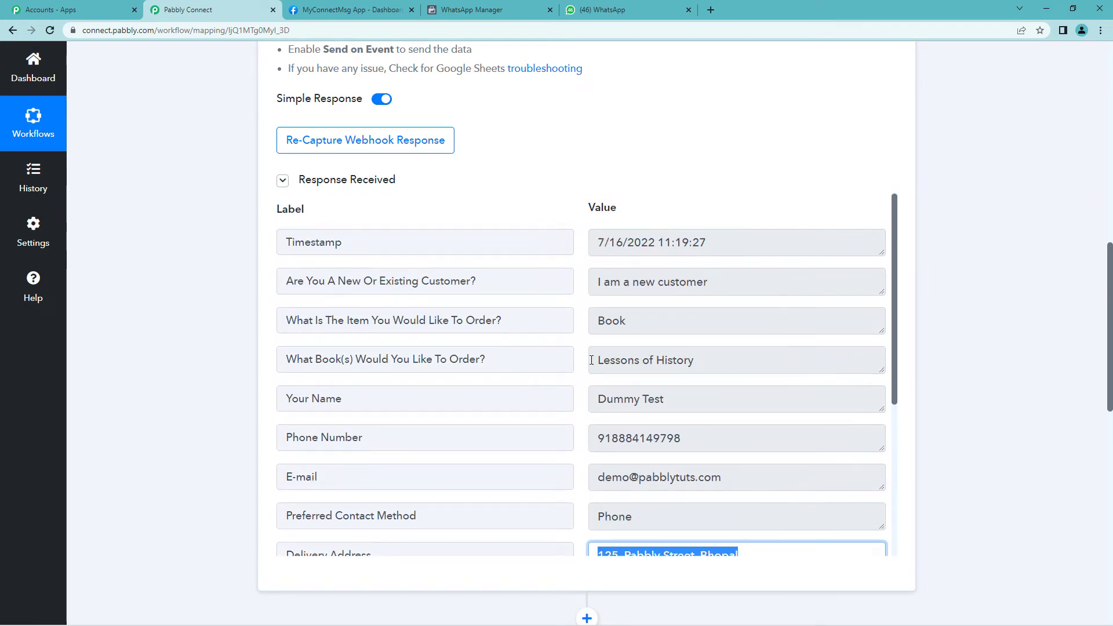
drag(596, 360, 701, 355)
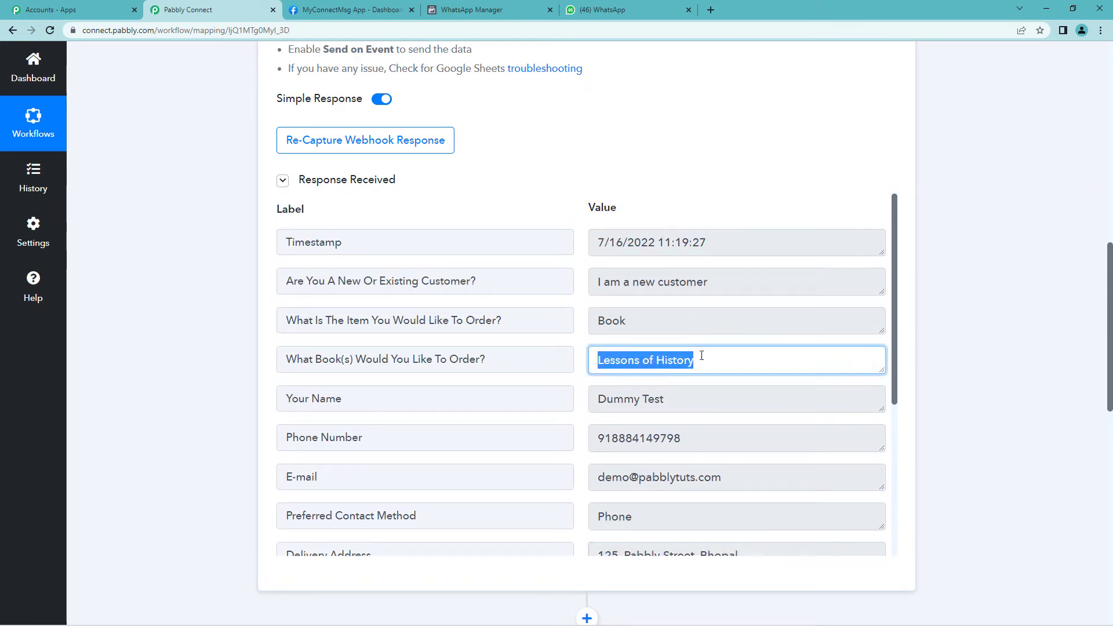
scroll(701, 354, up, 4)
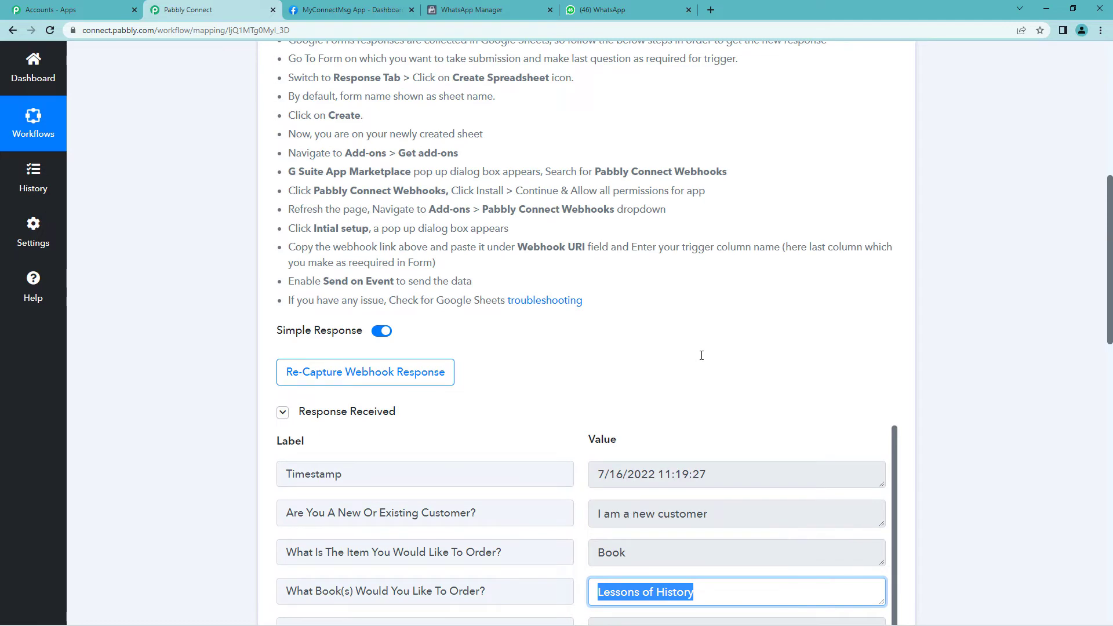
scroll(702, 355, up, 5)
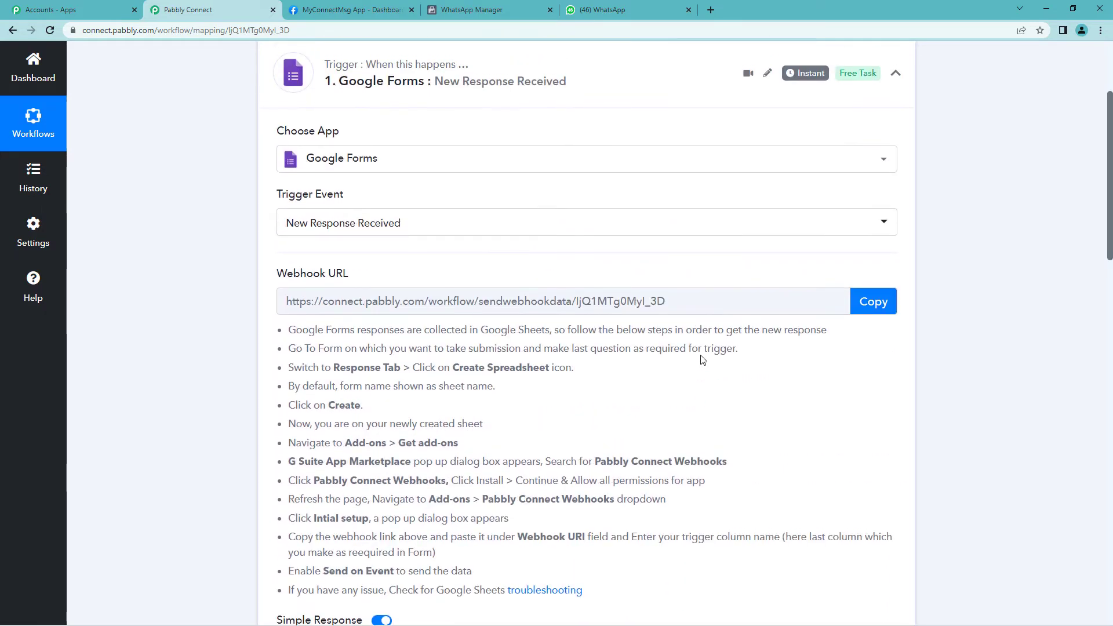
scroll(701, 357, down, 13)
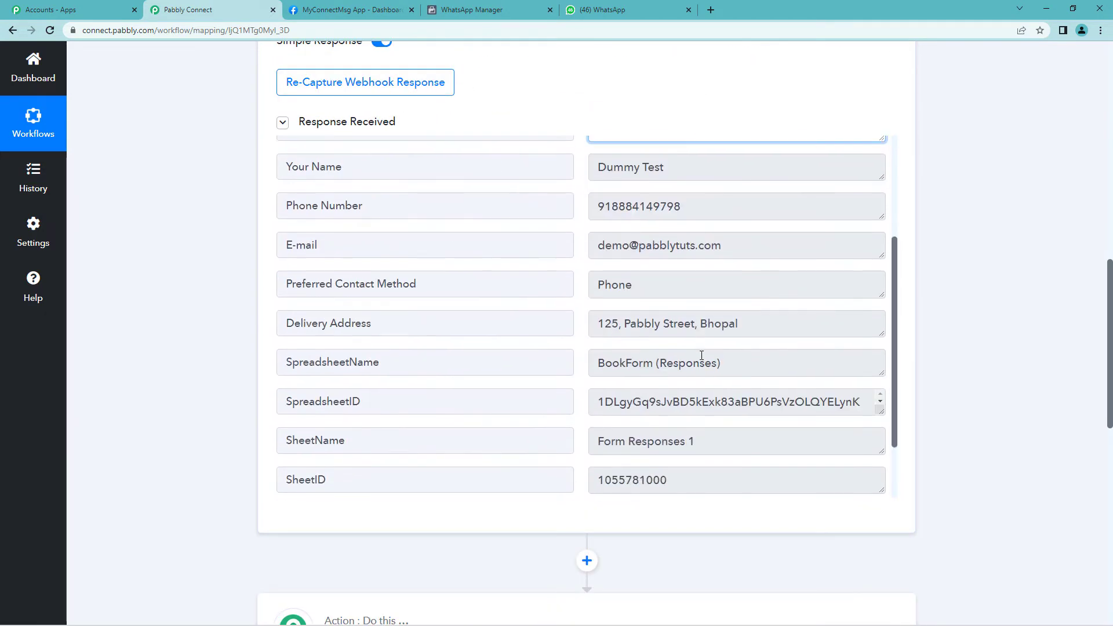
scroll(519, 489, down, 2)
scroll(586, 564, down, 4)
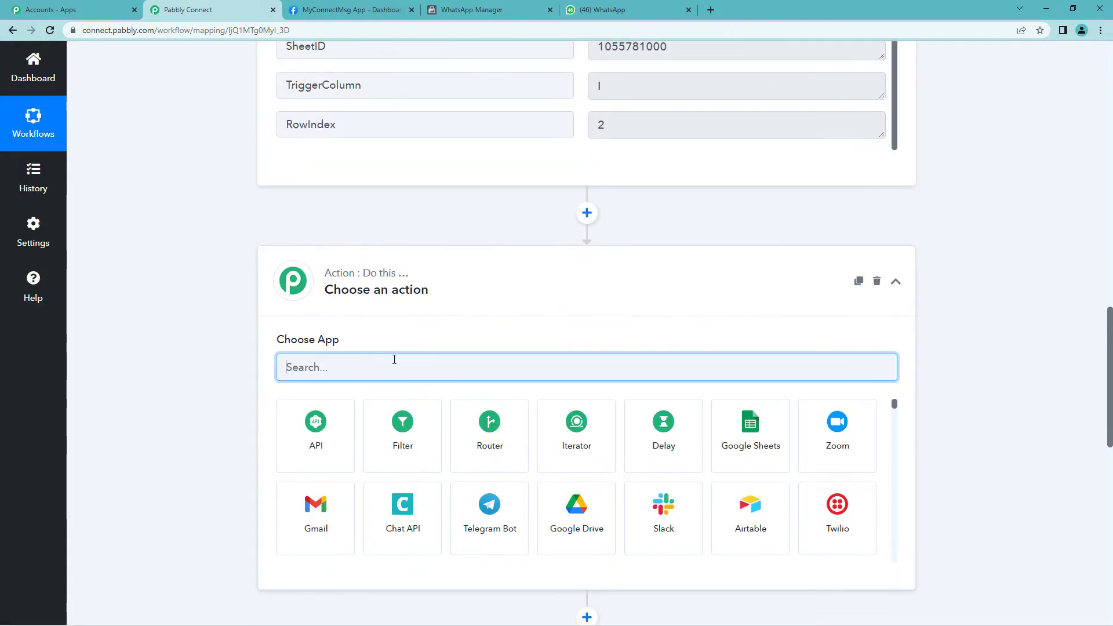
Set the action to WhatsApp Cloud API's Send Template Message and begin connecting an account
text(what)
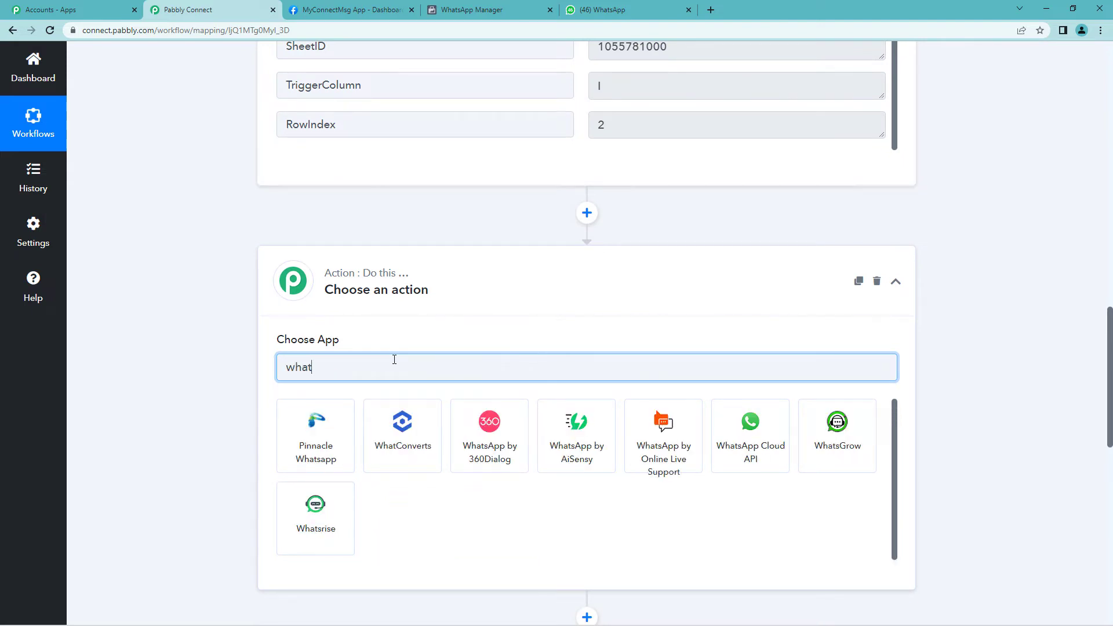
text(s)
click(646, 445)
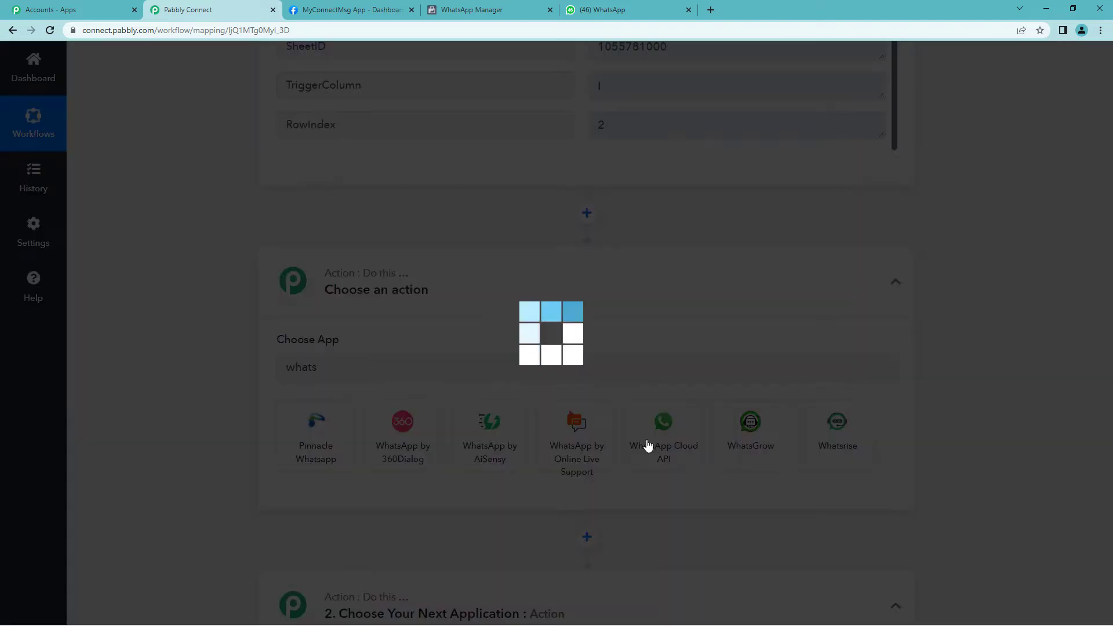
scroll(347, 342, down, 2)
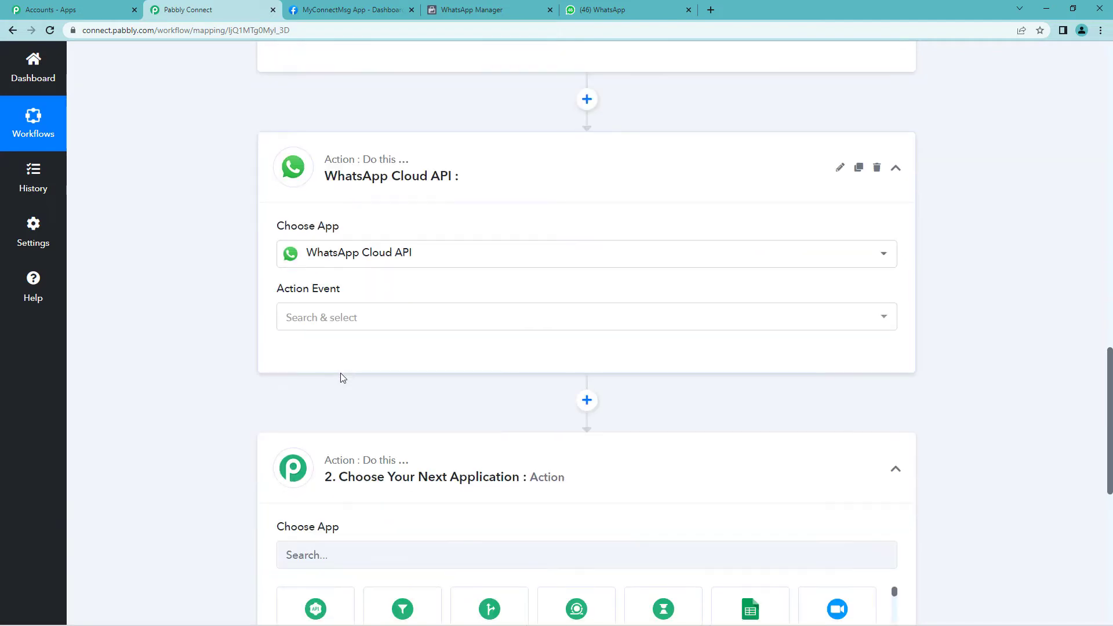
click(331, 320)
click(354, 381)
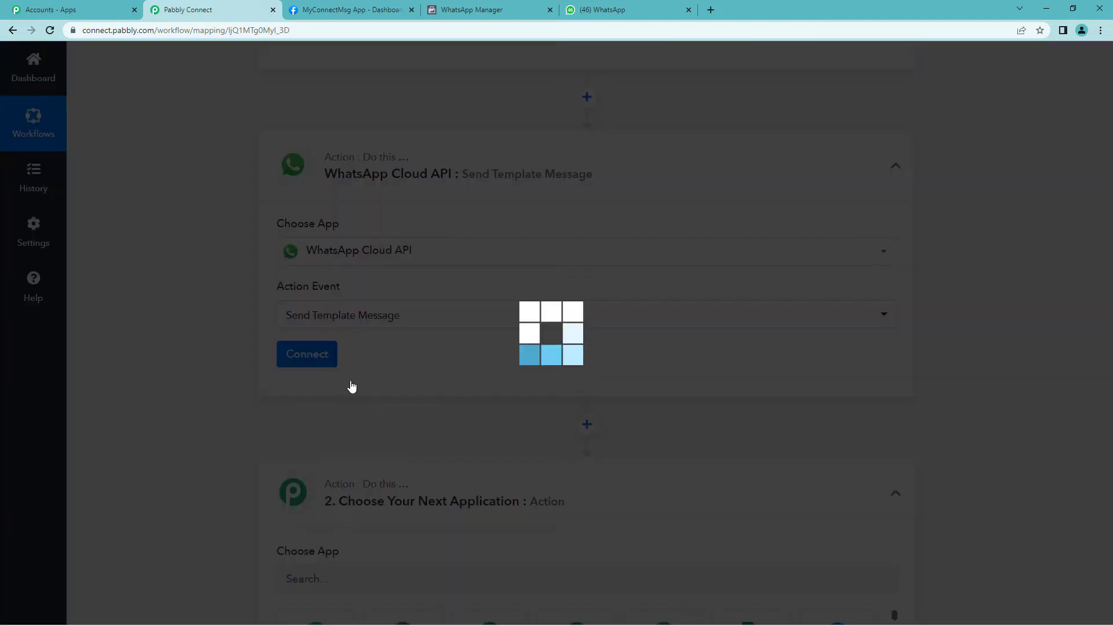
scroll(353, 385, down, 2)
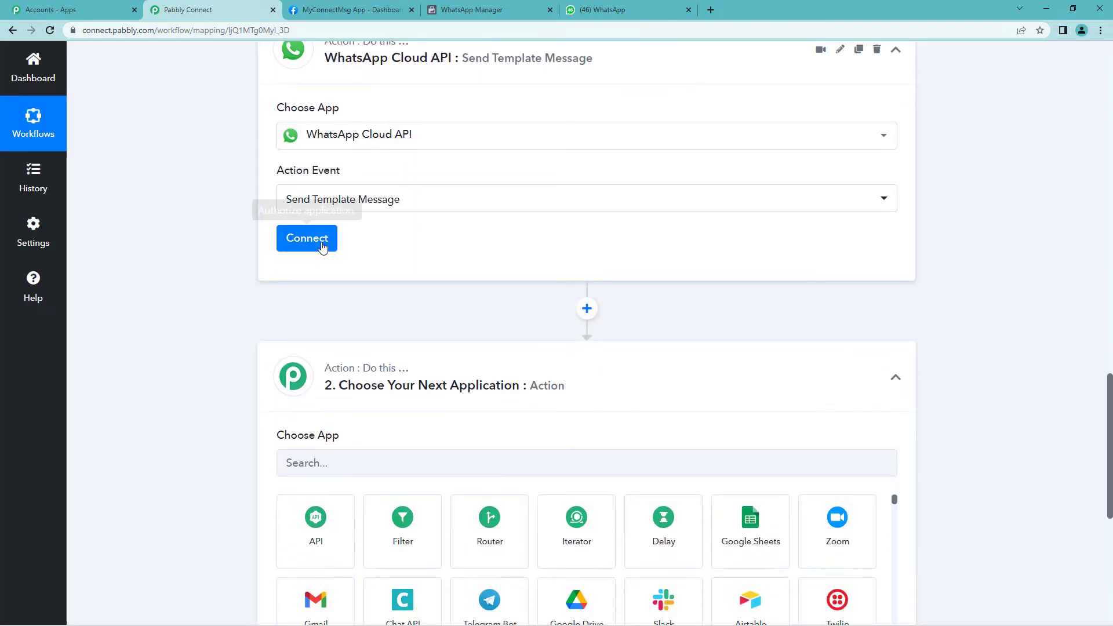
click(322, 246)
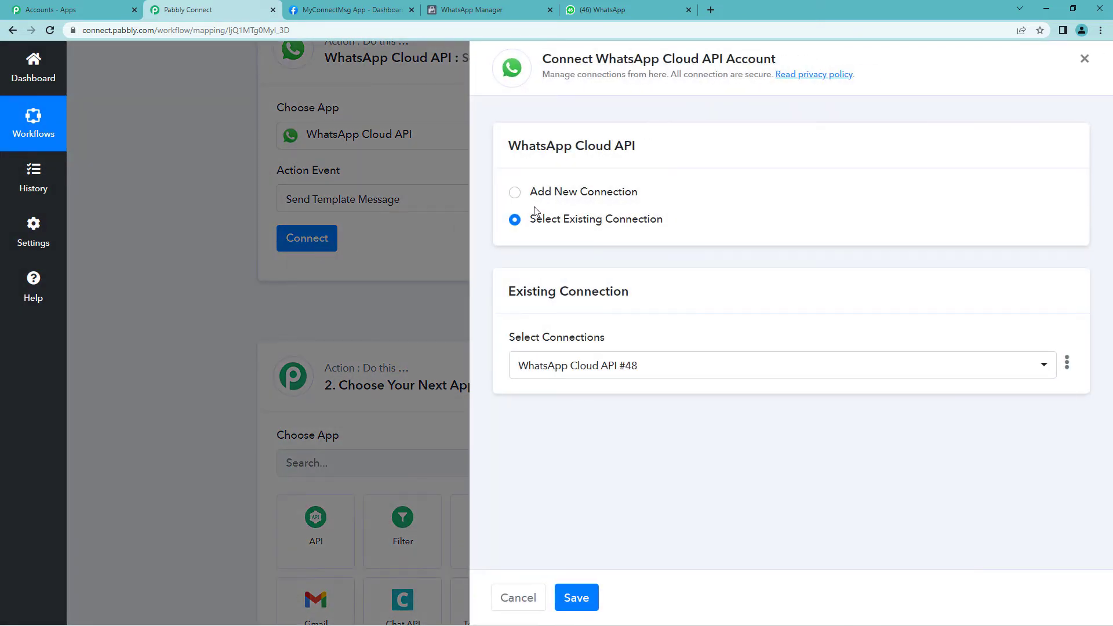
Choose Add New Connection, then bring up the MyConnectMsg App dashboard in Meta for Developers
click(515, 194)
scroll(568, 324, down, 2)
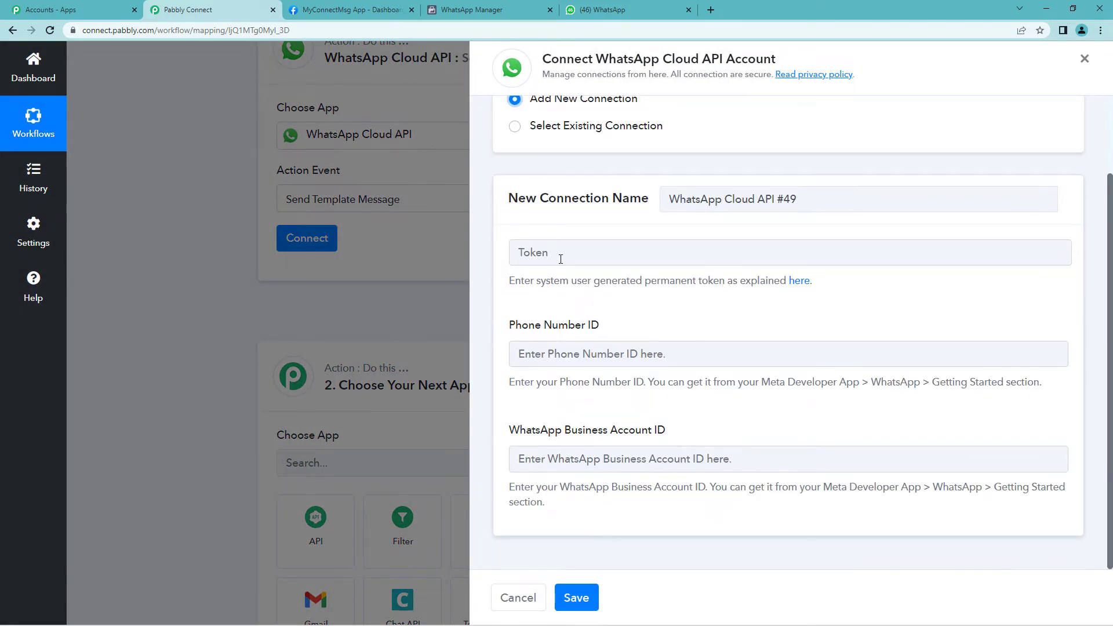
click(362, 12)
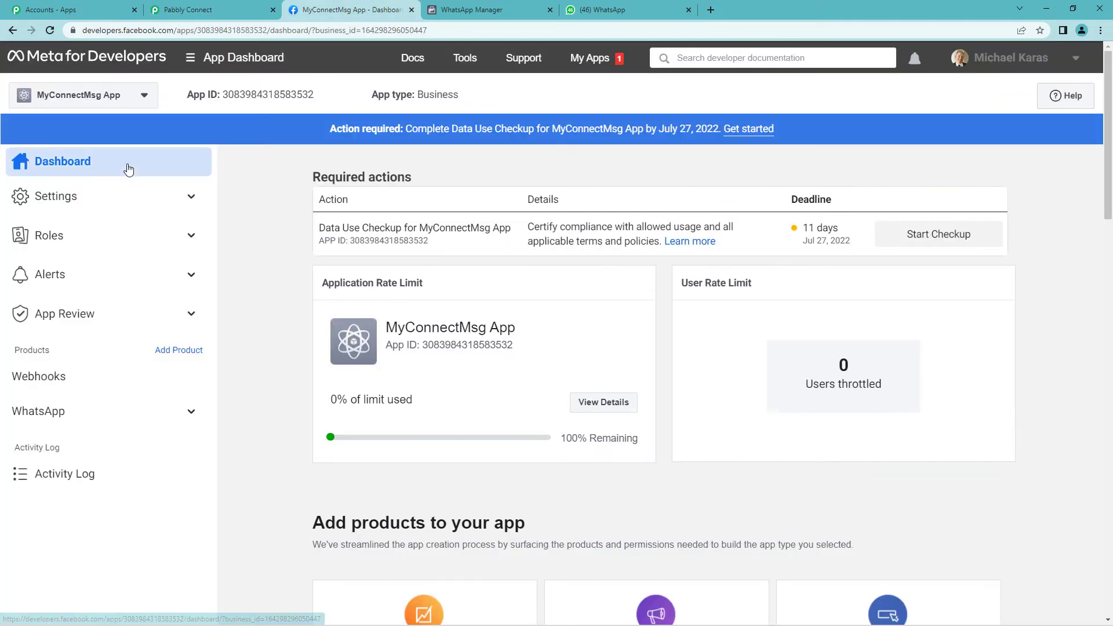
Copy the temporary access token from Meta's WhatsApp Getting Started page
click(47, 417)
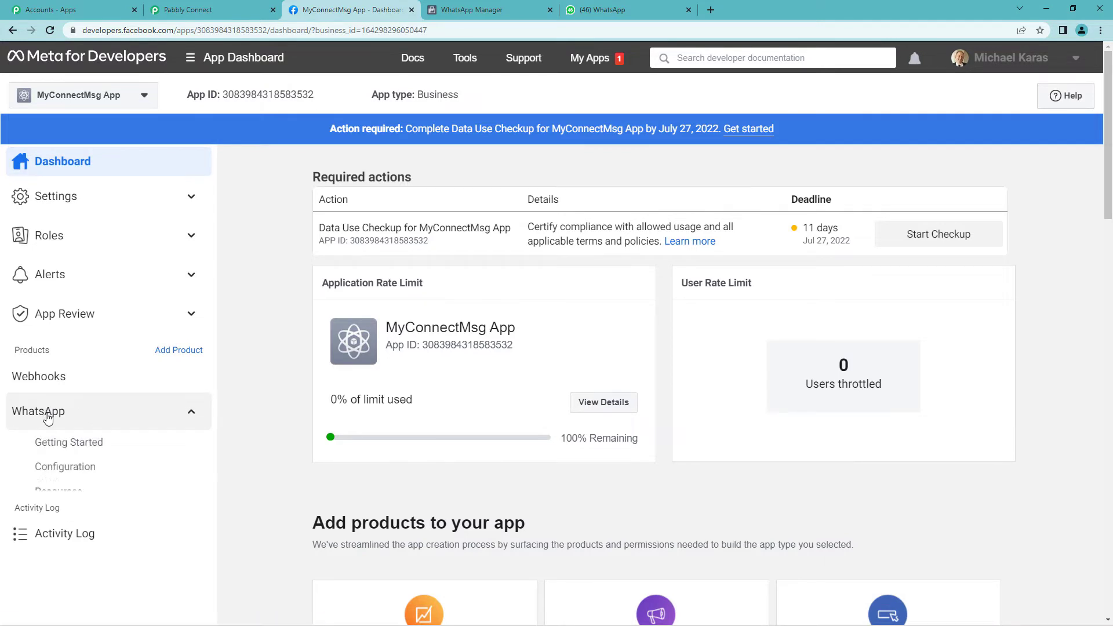
click(69, 450)
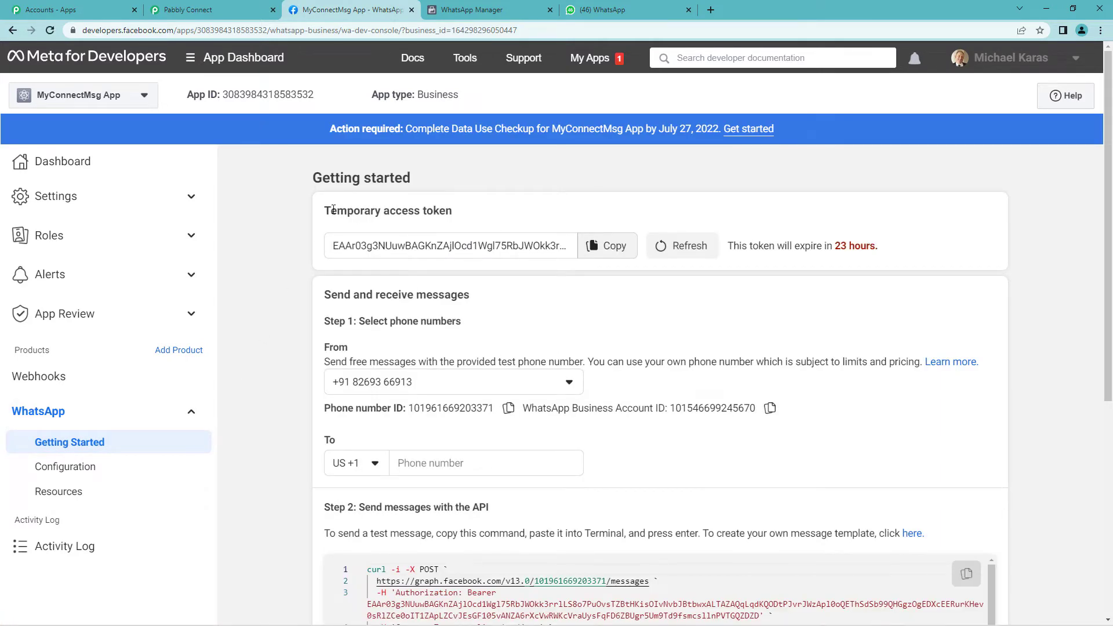
drag(333, 209, 456, 215)
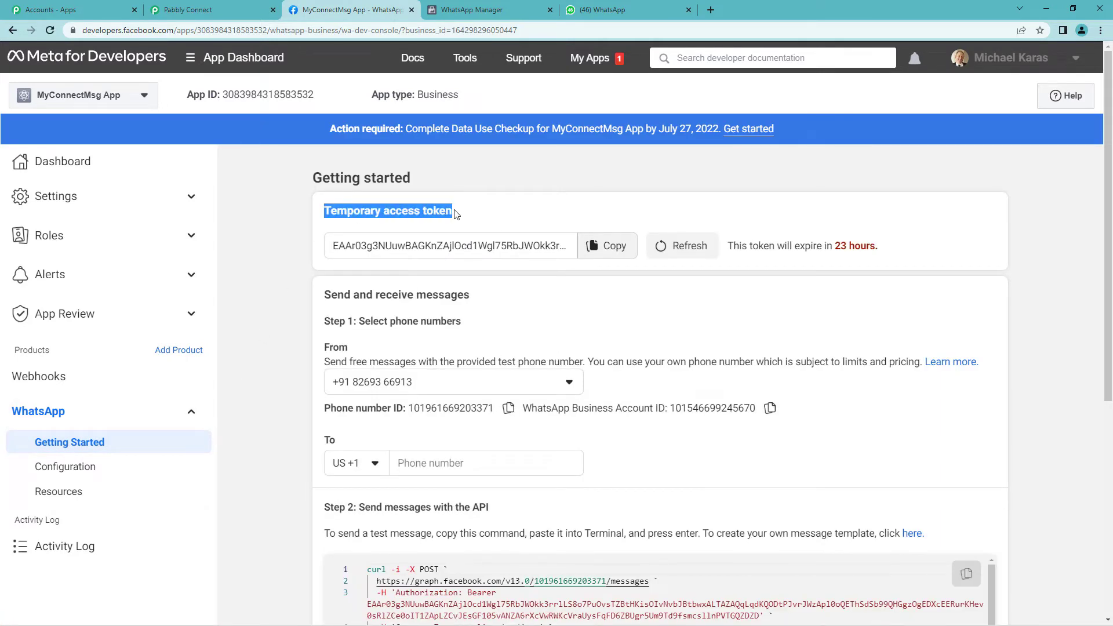
click(605, 246)
click(236, 6)
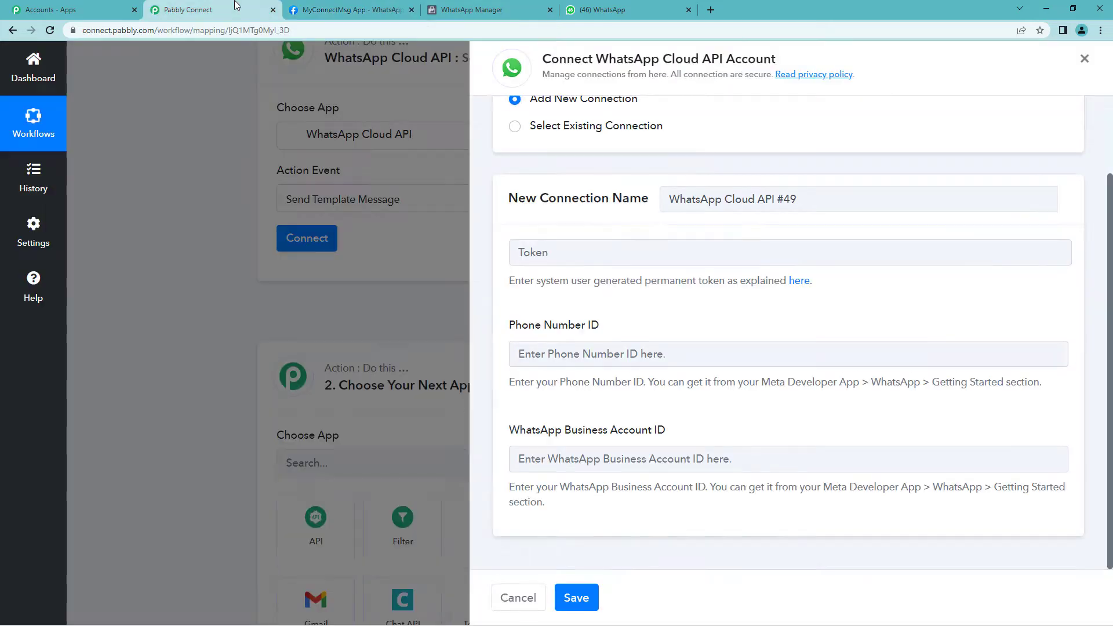
Fill the connection's access token and phone number ID from Meta's Getting Started page
click(630, 256)
key(ctrl+v)
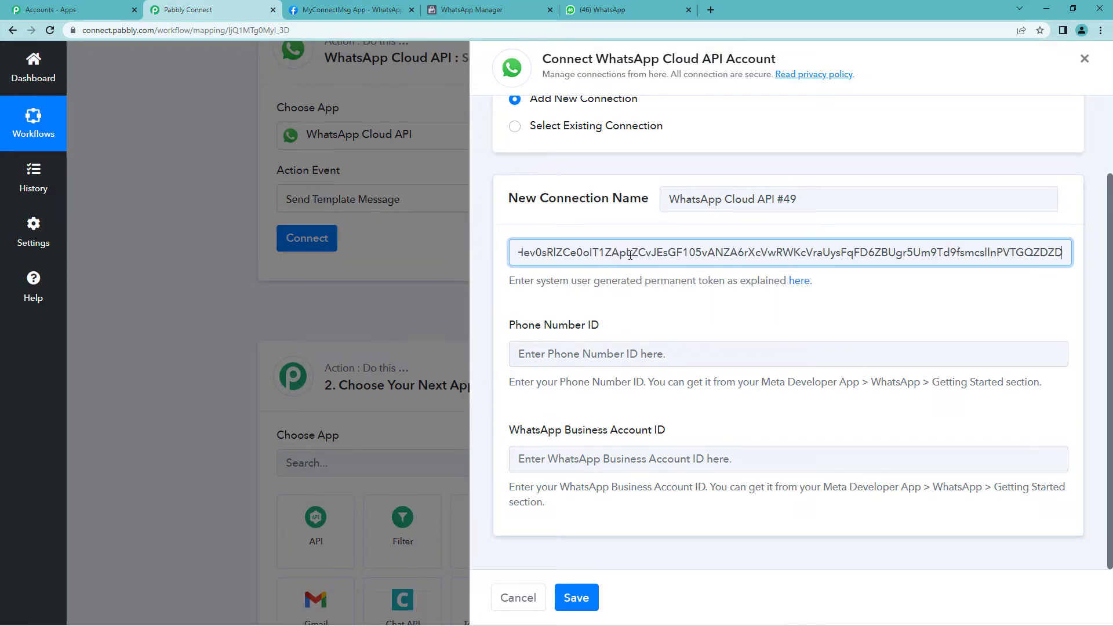
click(294, 6)
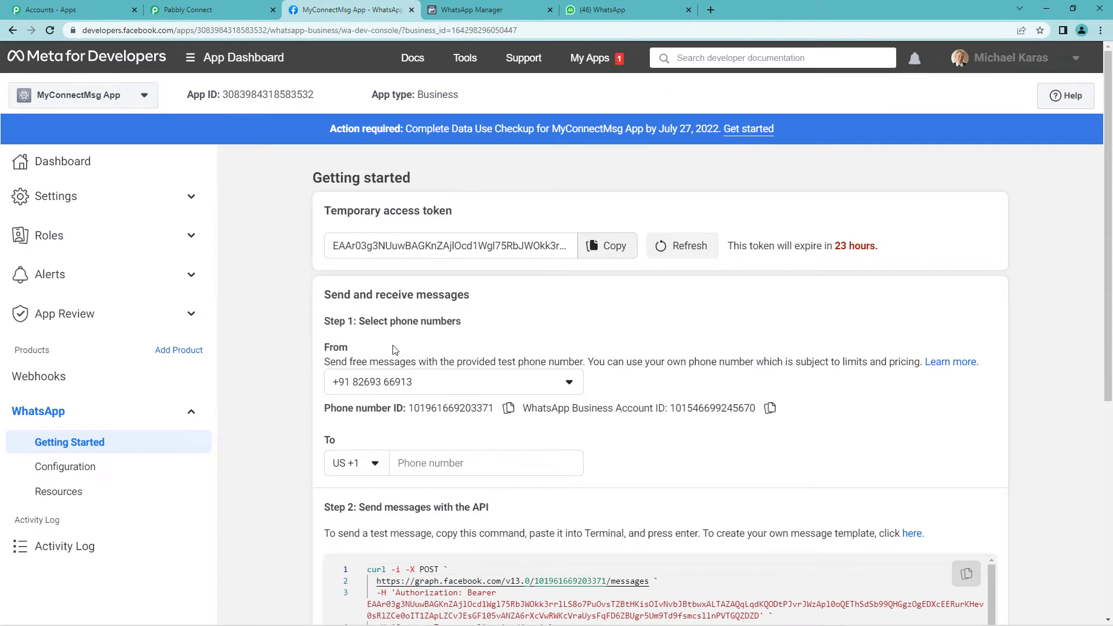
scroll(393, 349, down, 2)
drag(326, 292, 403, 293)
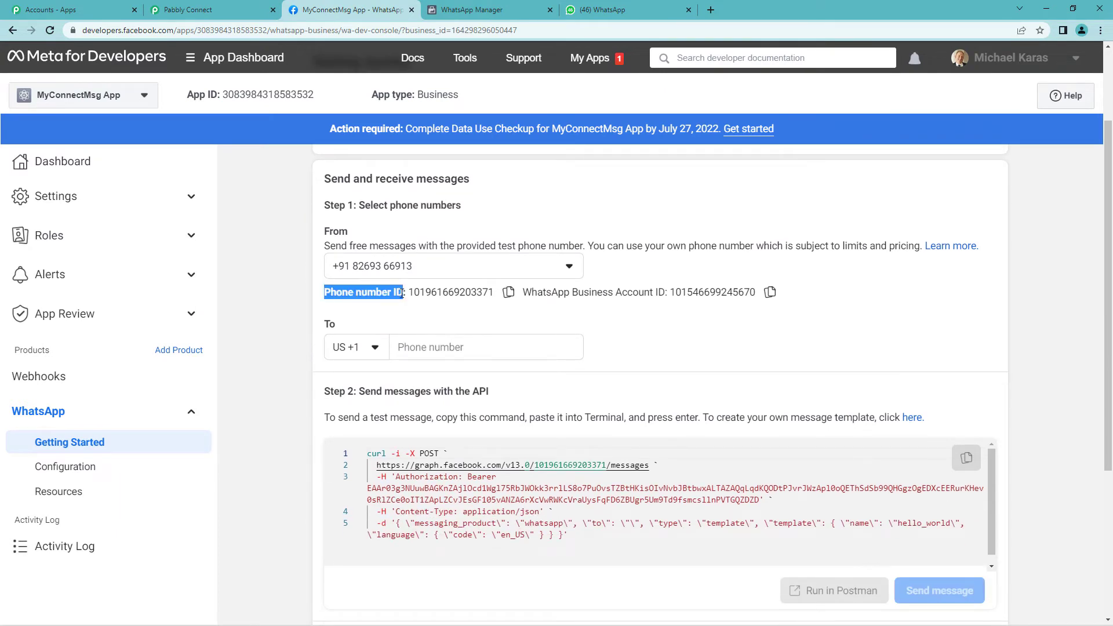
click(508, 292)
click(192, 10)
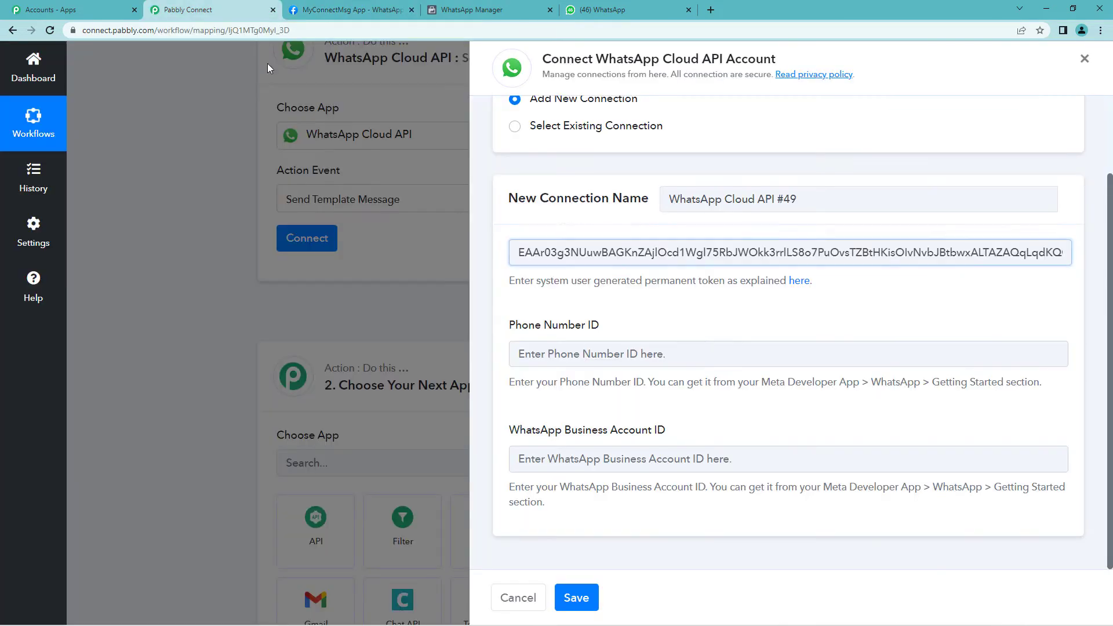
click(549, 356)
key(ctrl+v)
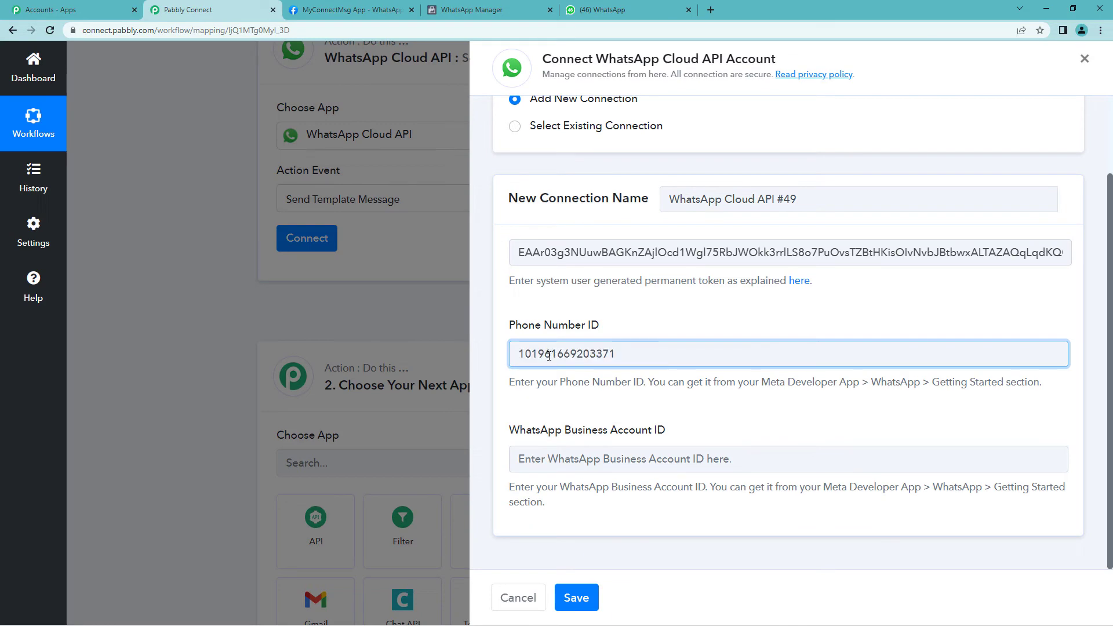
Add the WhatsApp Business Account ID and save the connection
drag(510, 430, 672, 435)
click(406, 231)
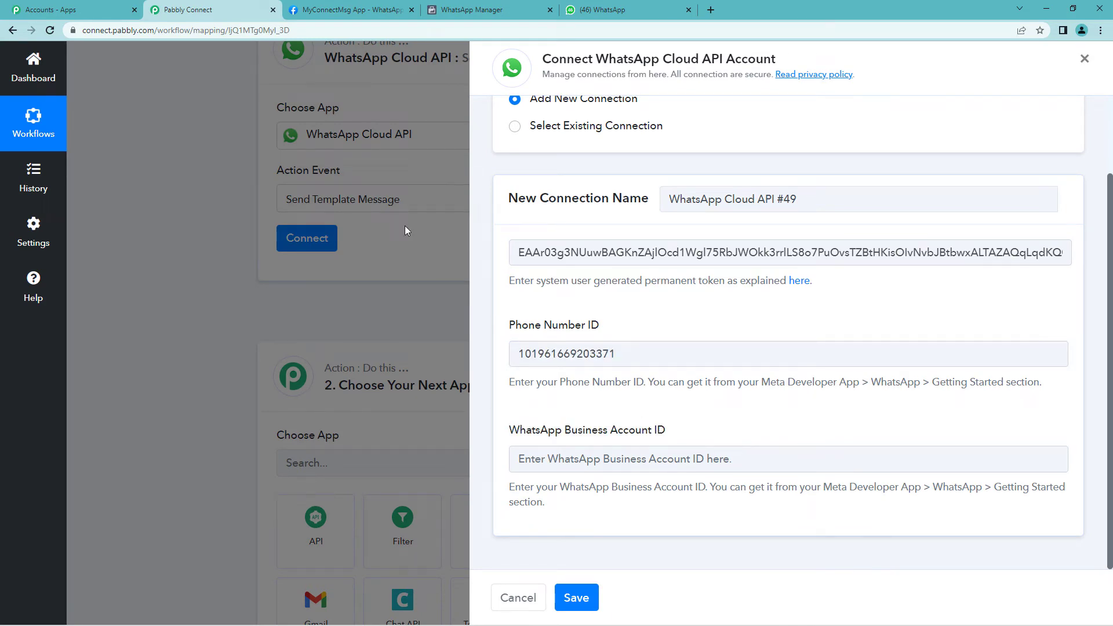
click(310, 7)
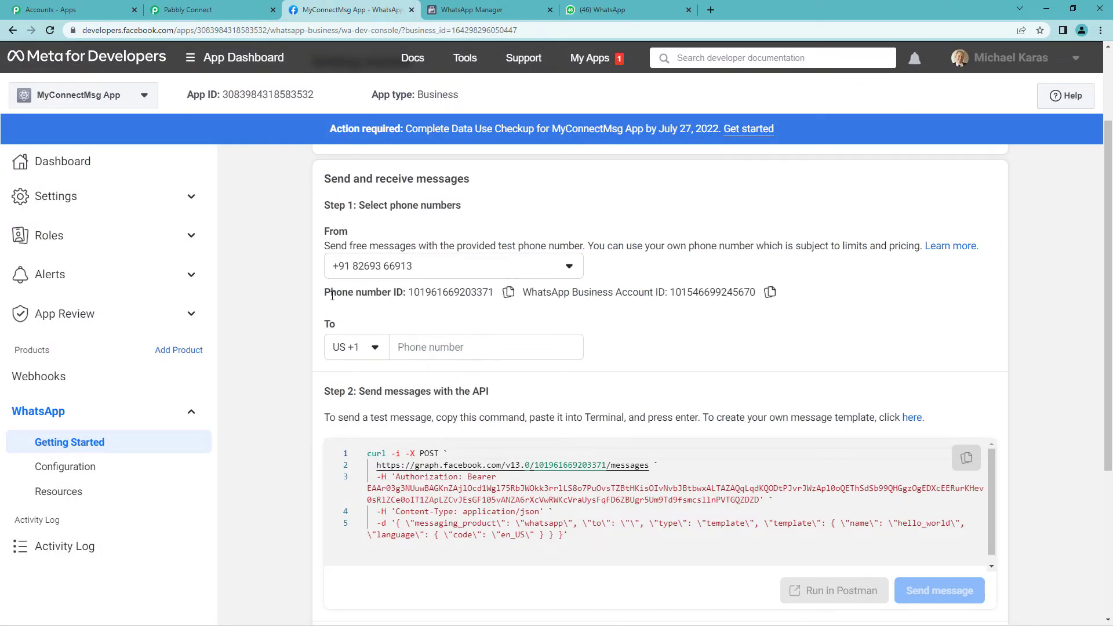
drag(324, 294, 403, 293)
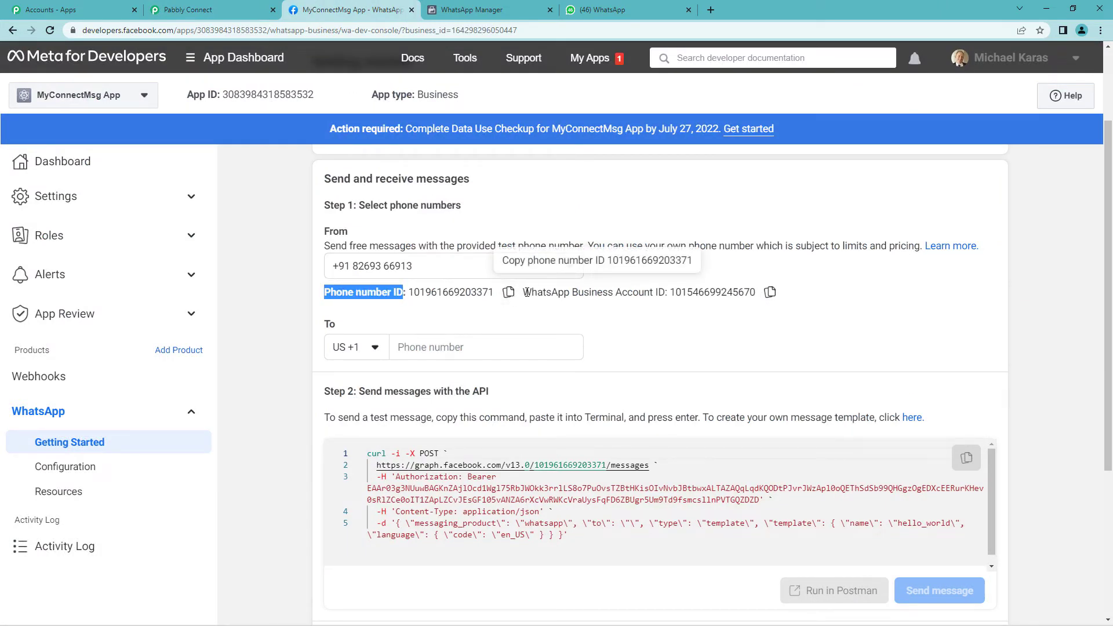
drag(524, 292, 665, 293)
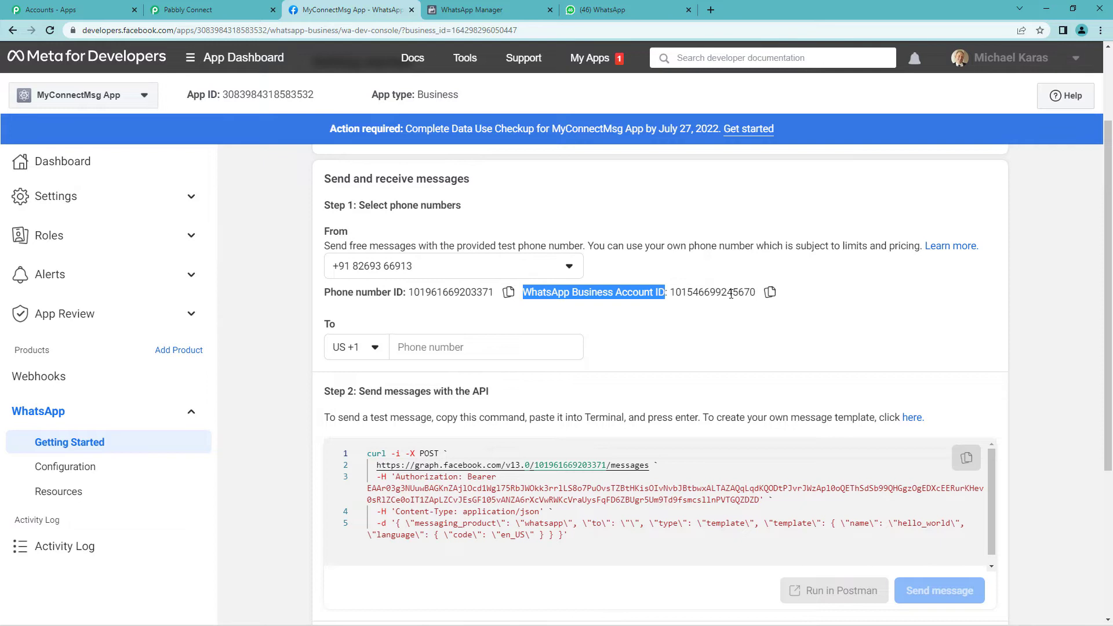
click(771, 299)
click(210, 9)
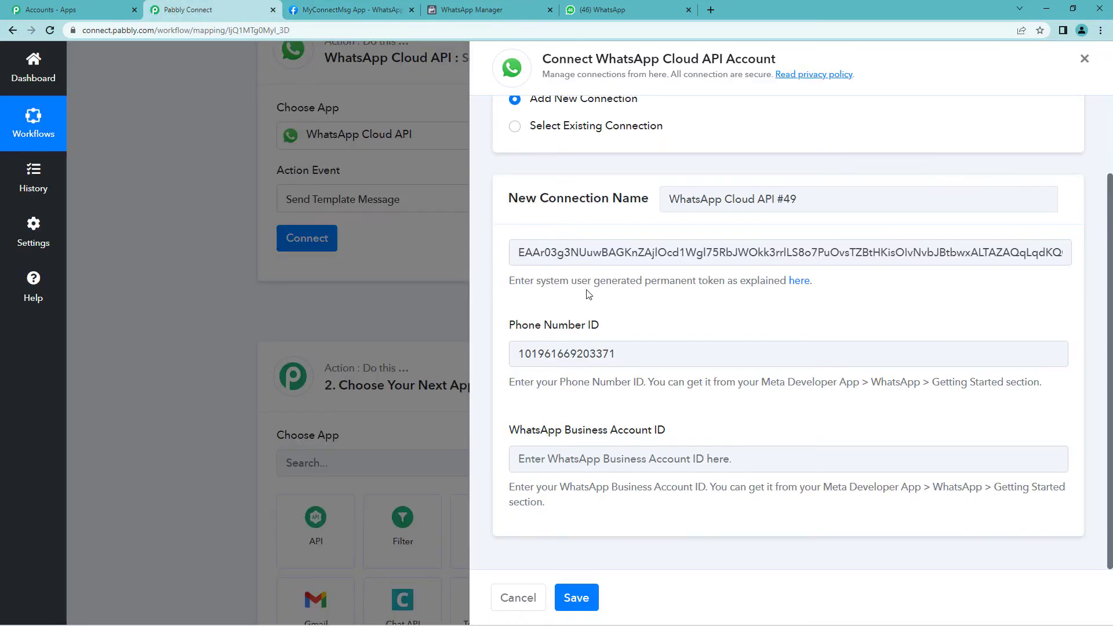
click(600, 466)
key(ctrl+v)
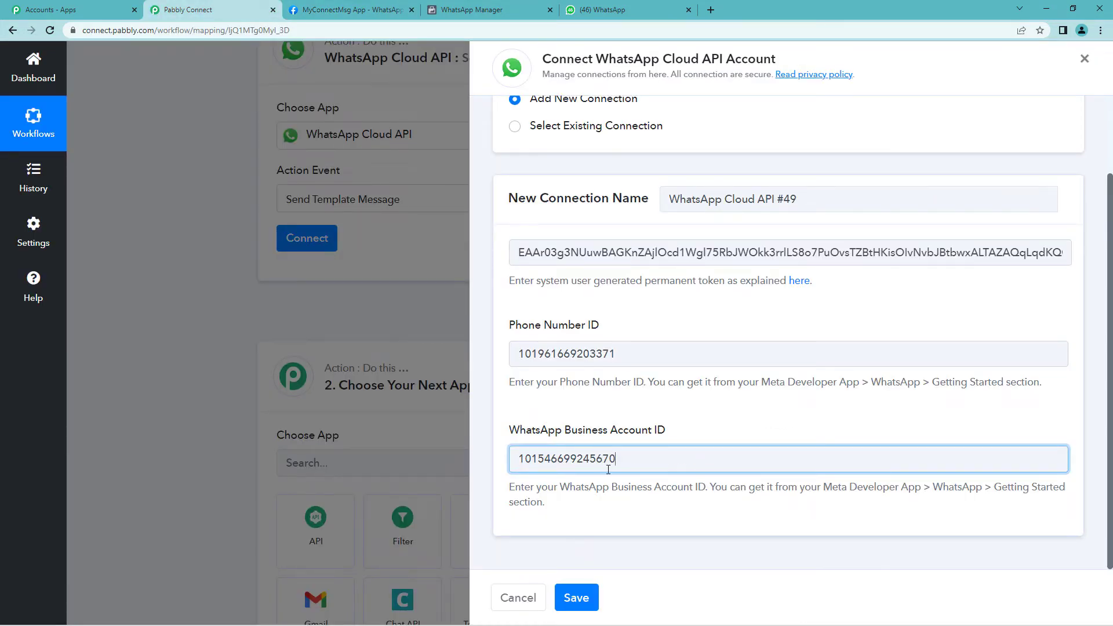
click(587, 599)
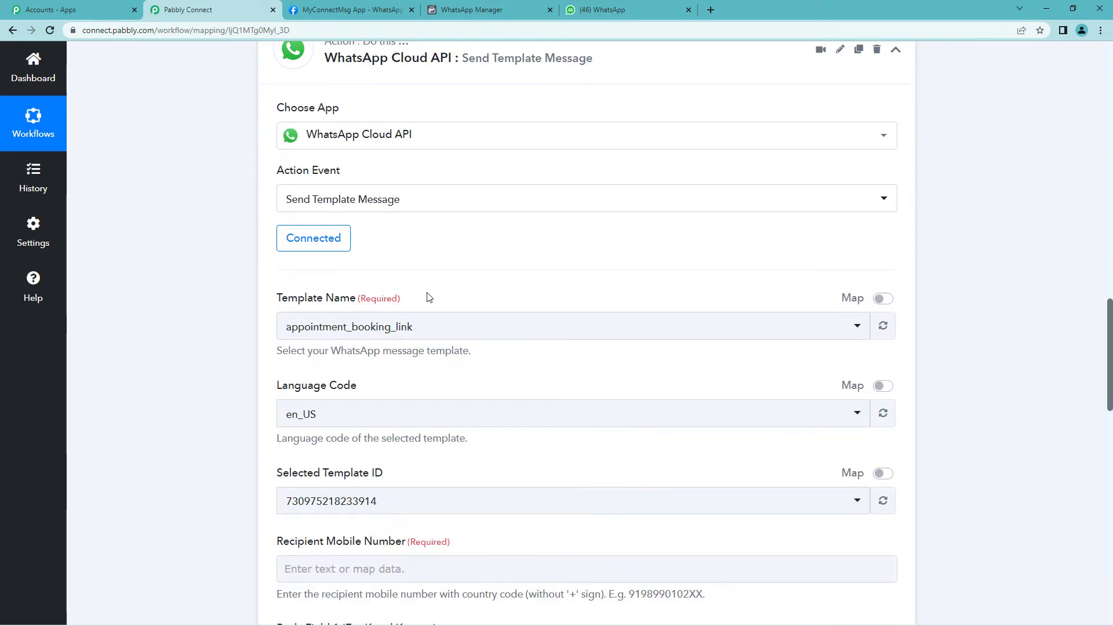
Search the Template Name list for 'new' and select new_purchase_customer
scroll(428, 298, down, 2)
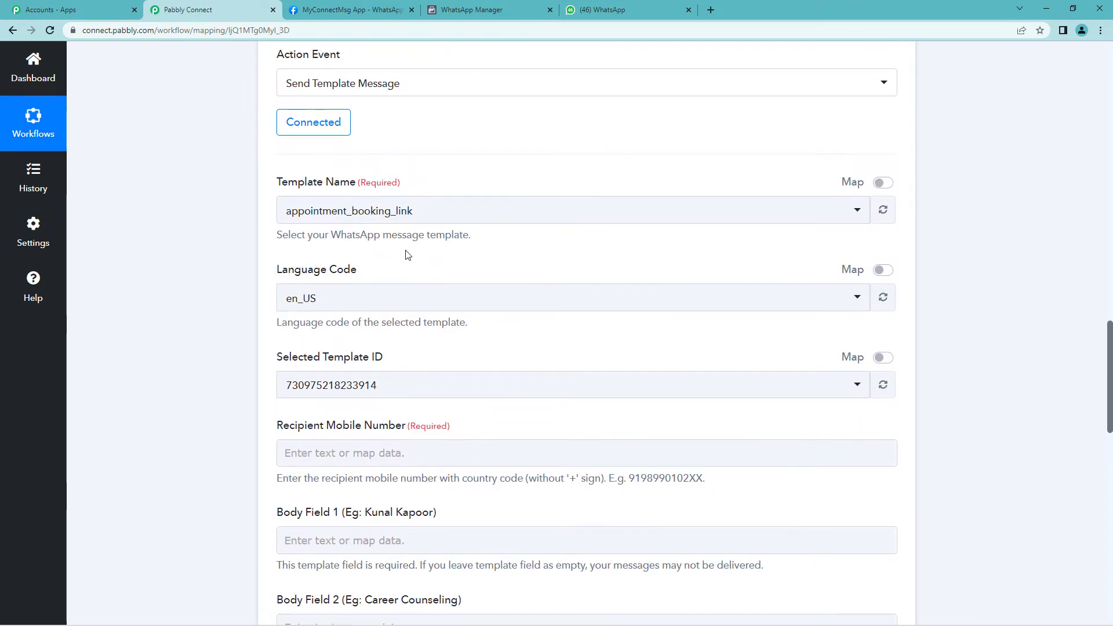
click(404, 216)
text(new)
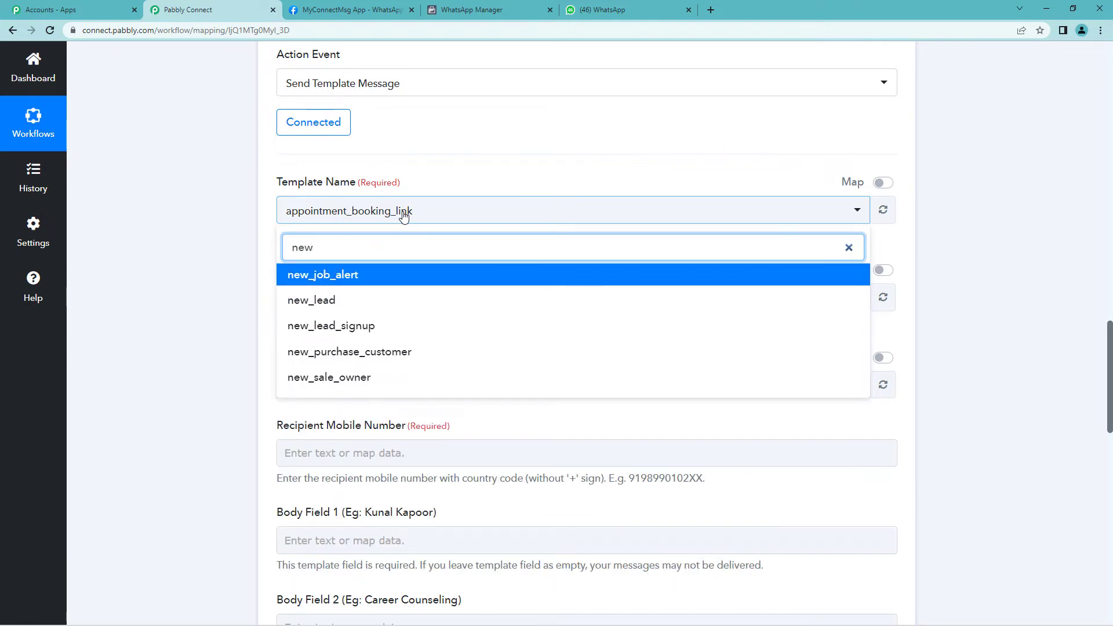
click(359, 352)
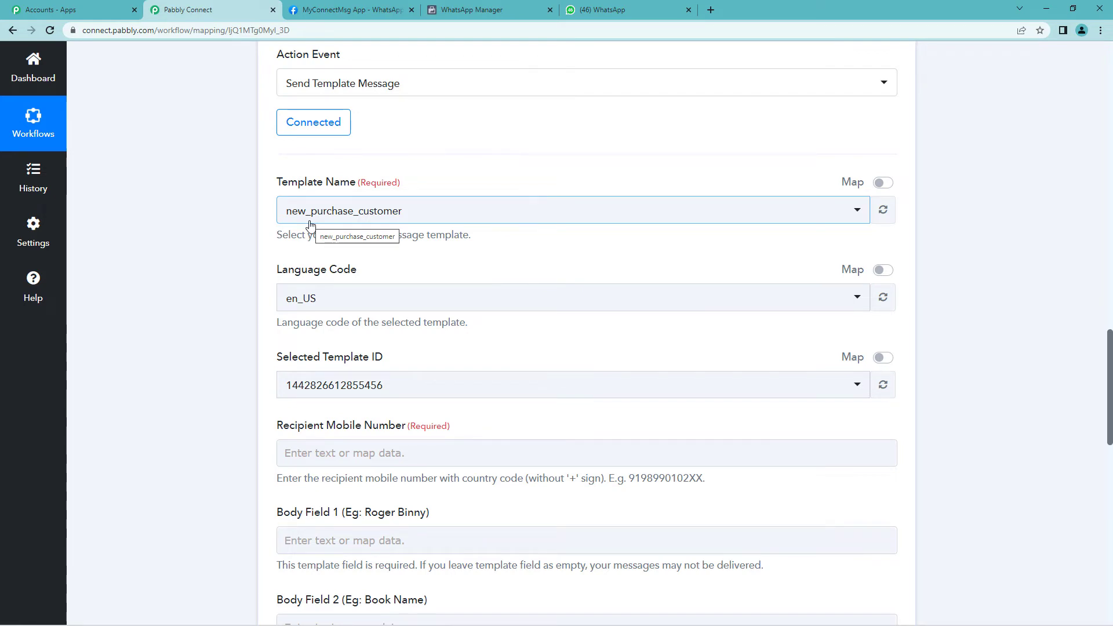
Review the new_purchase_customer template's Order Confirmation header, customer name and Book Name placeholders in WhatsApp Manager
click(468, 6)
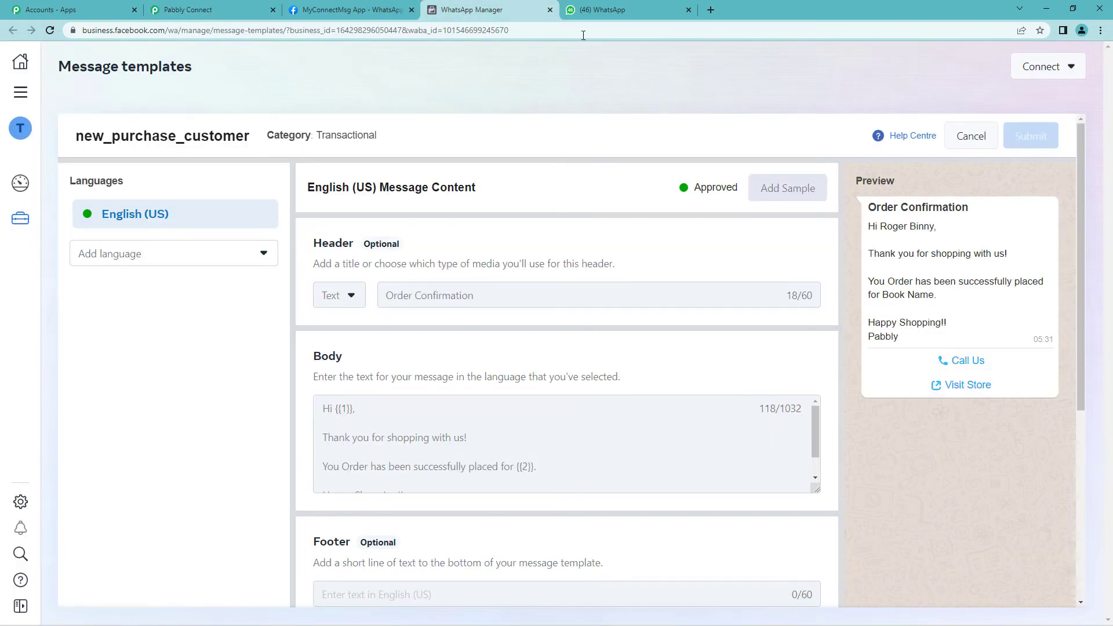
scroll(917, 321, down, 3)
scroll(918, 289, up, 3)
drag(877, 218, 977, 209)
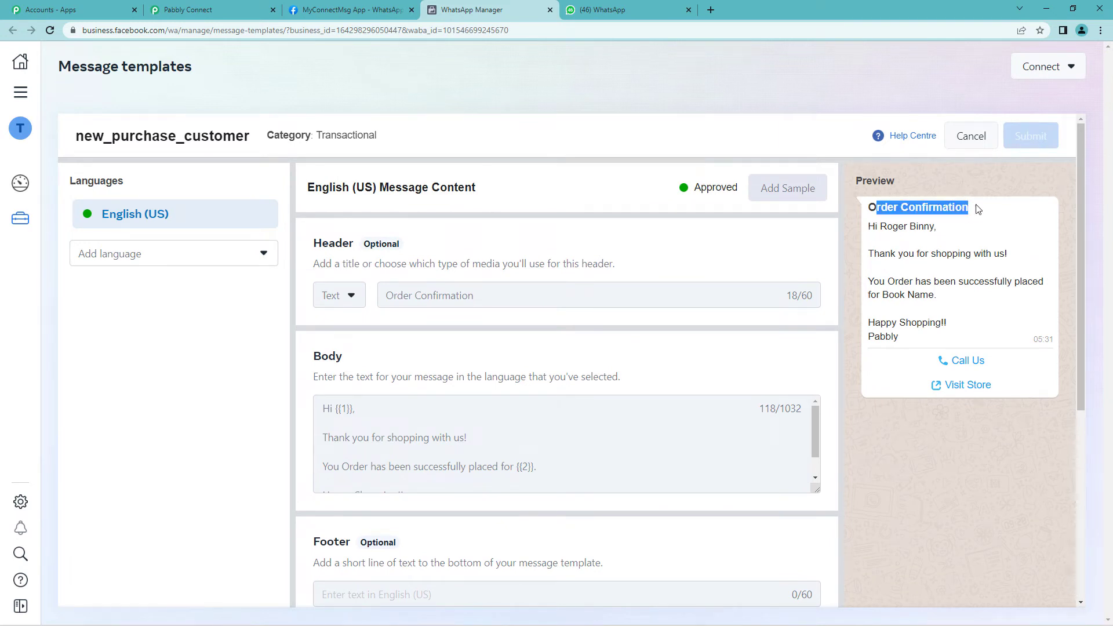
drag(880, 227, 933, 227)
click(899, 238)
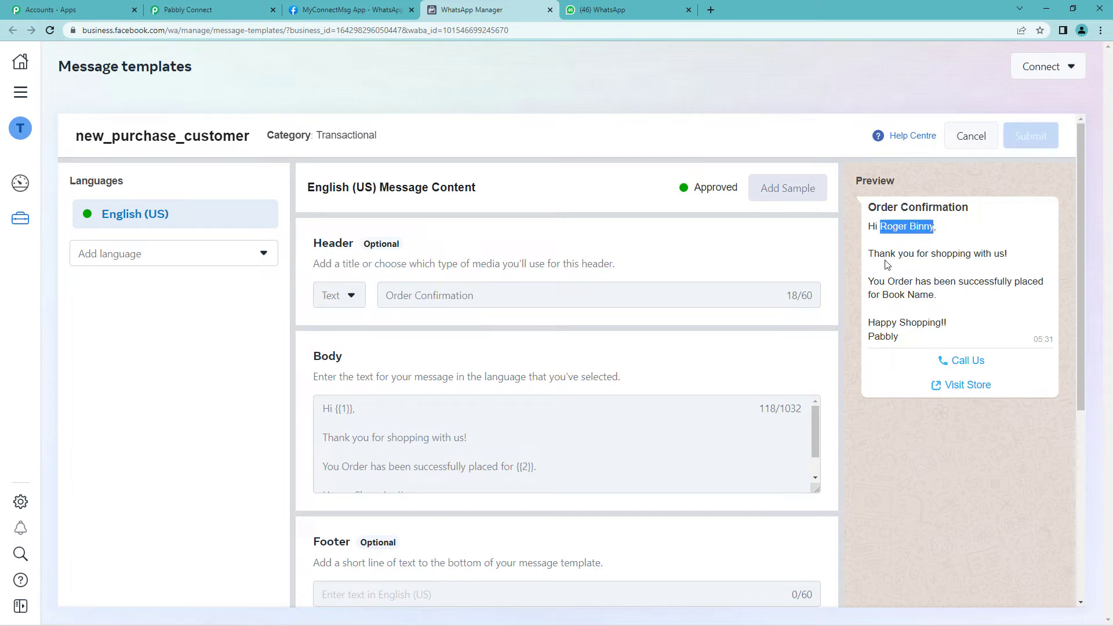
drag(879, 255, 1020, 256)
drag(878, 284, 1027, 283)
drag(880, 296, 950, 301)
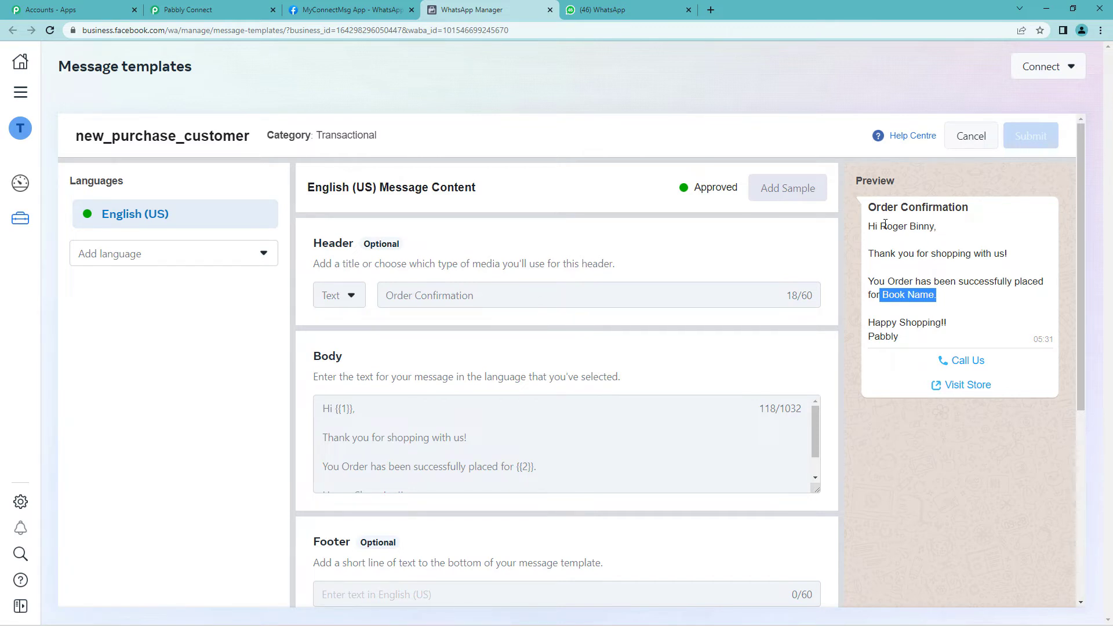
drag(881, 226, 938, 227)
drag(883, 295, 940, 298)
Map the Google Forms Phone Number answer into Recipient Mobile Number
click(192, 10)
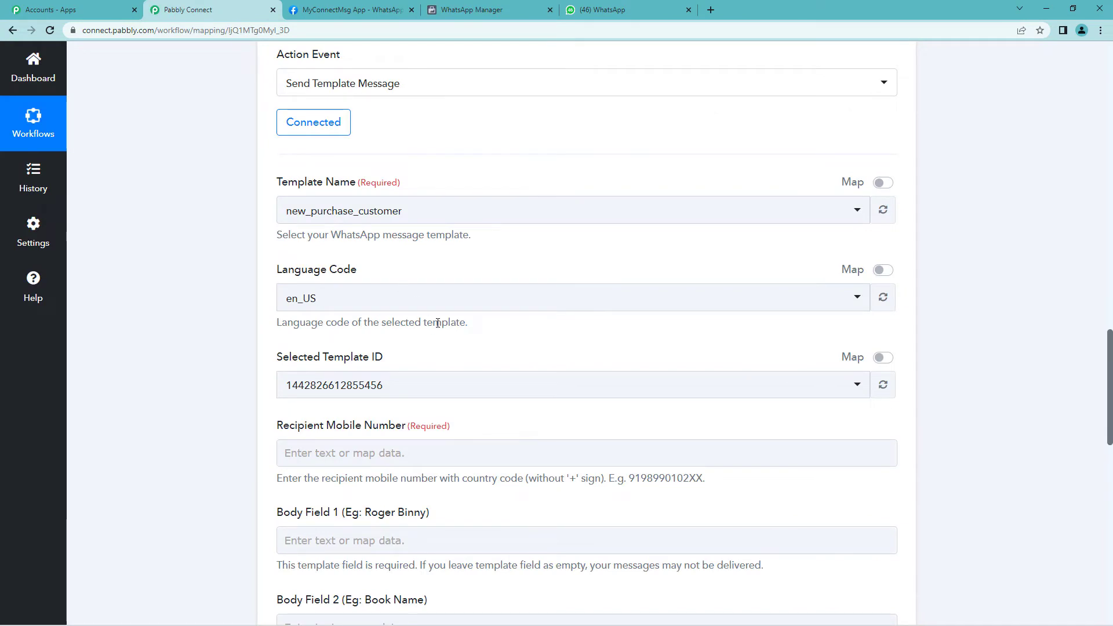
scroll(416, 328, down, 2)
click(370, 335)
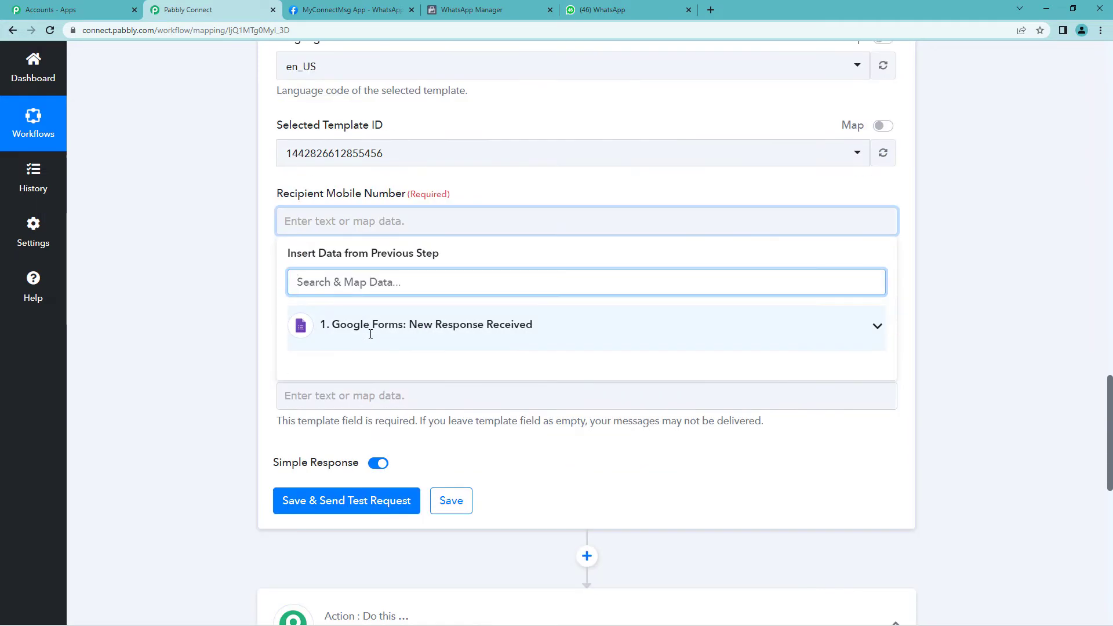
click(370, 334)
scroll(561, 429, down, 2)
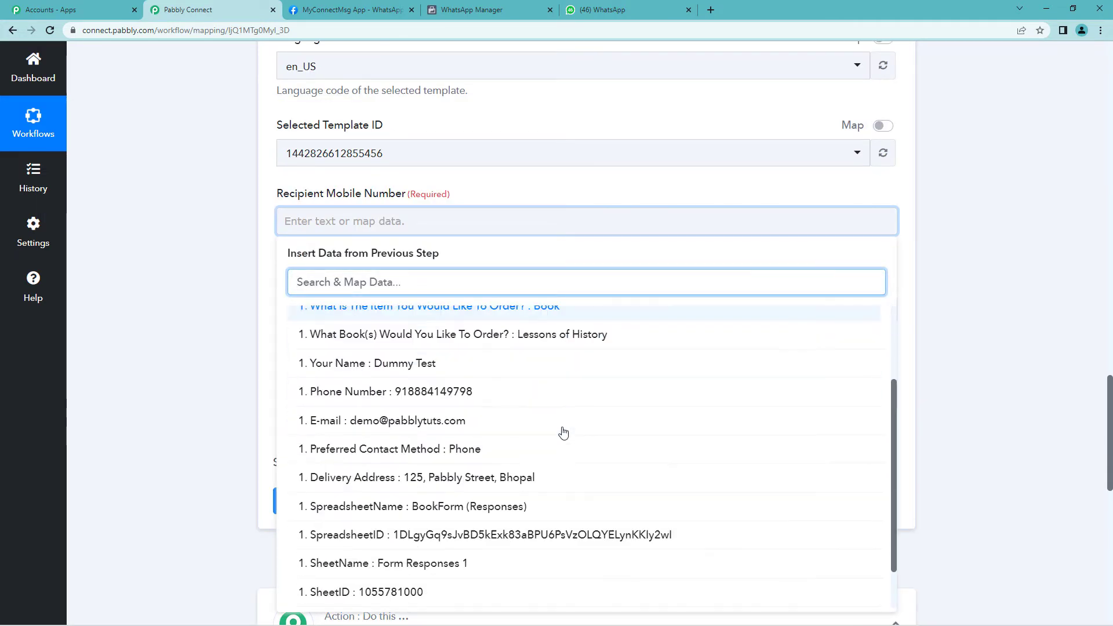
scroll(563, 432, down, 1)
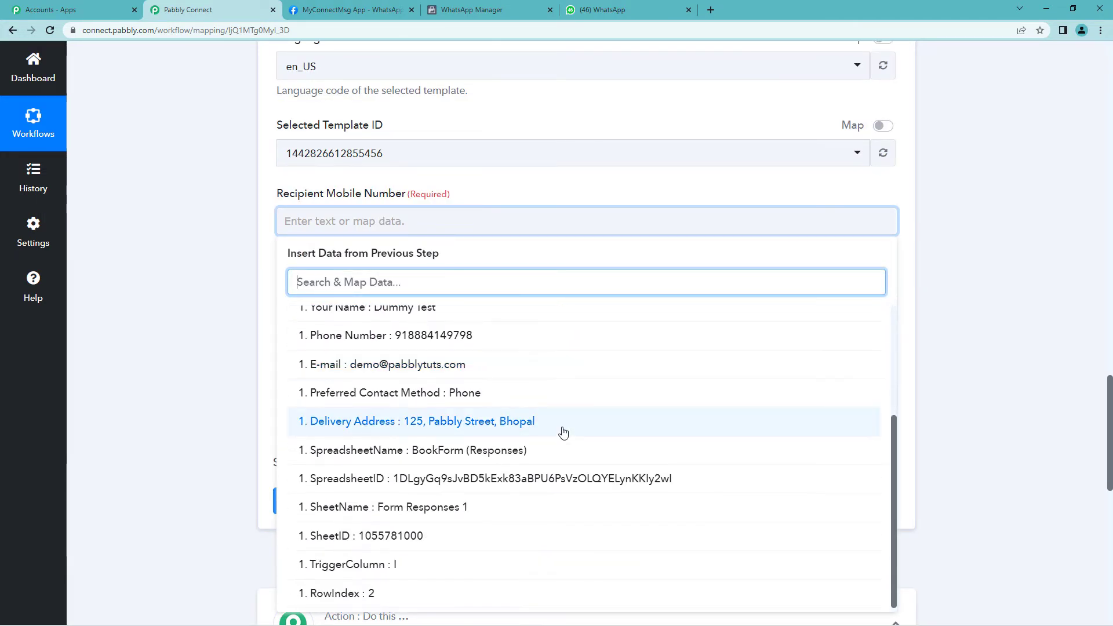
scroll(563, 432, up, 3)
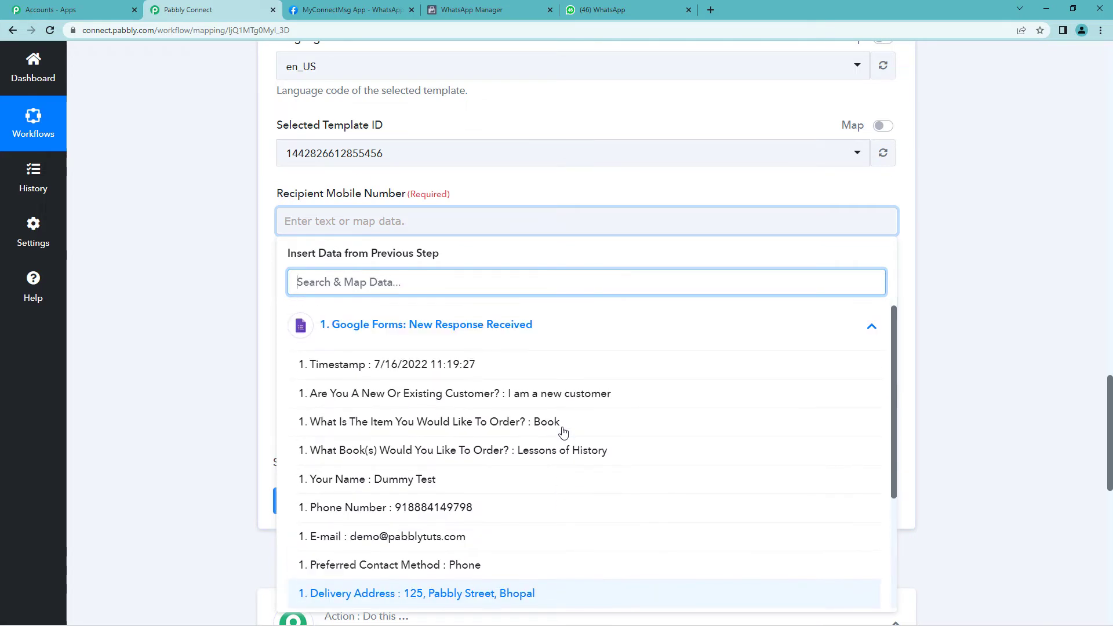
click(487, 508)
click(102, 238)
Move to Body Field 1 and note the example customer name in its label
scroll(363, 203, down, 2)
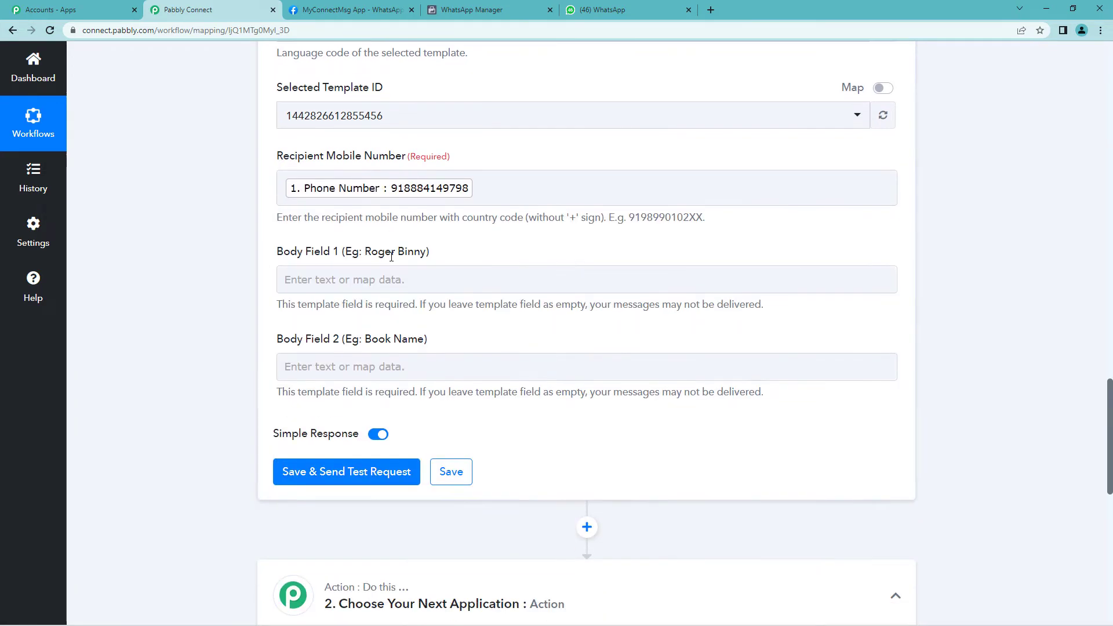
click(363, 203)
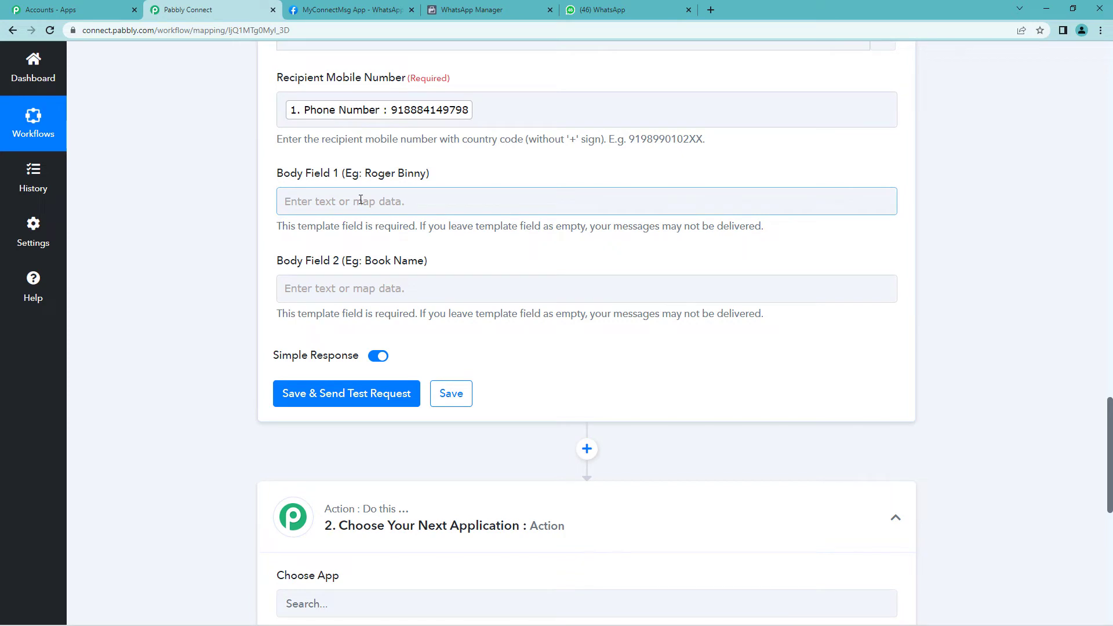
drag(365, 175, 422, 178)
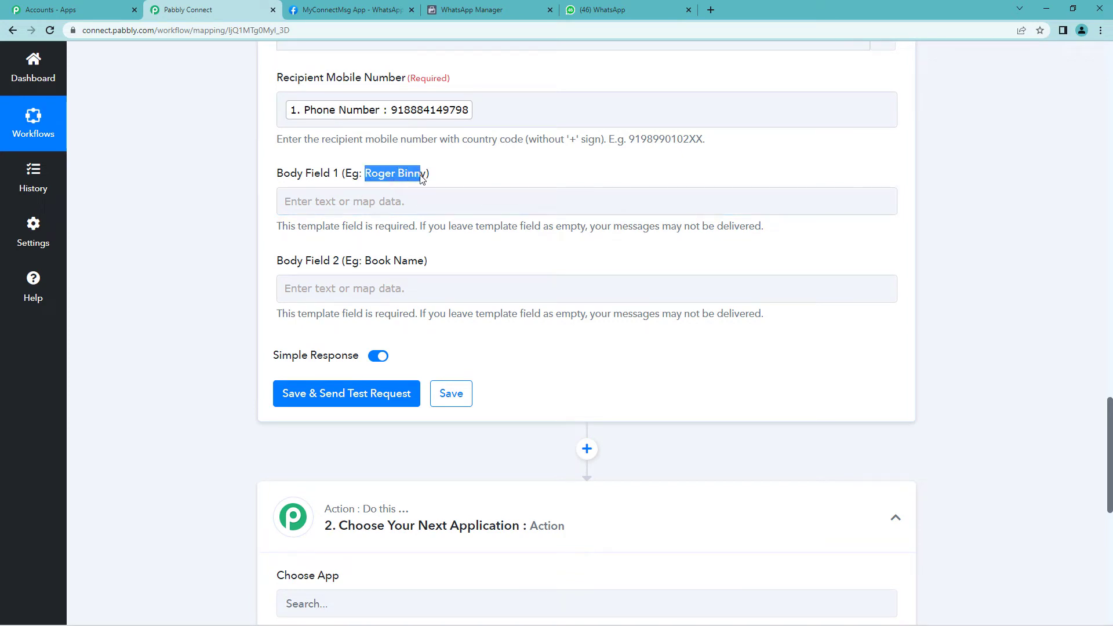
click(446, 185)
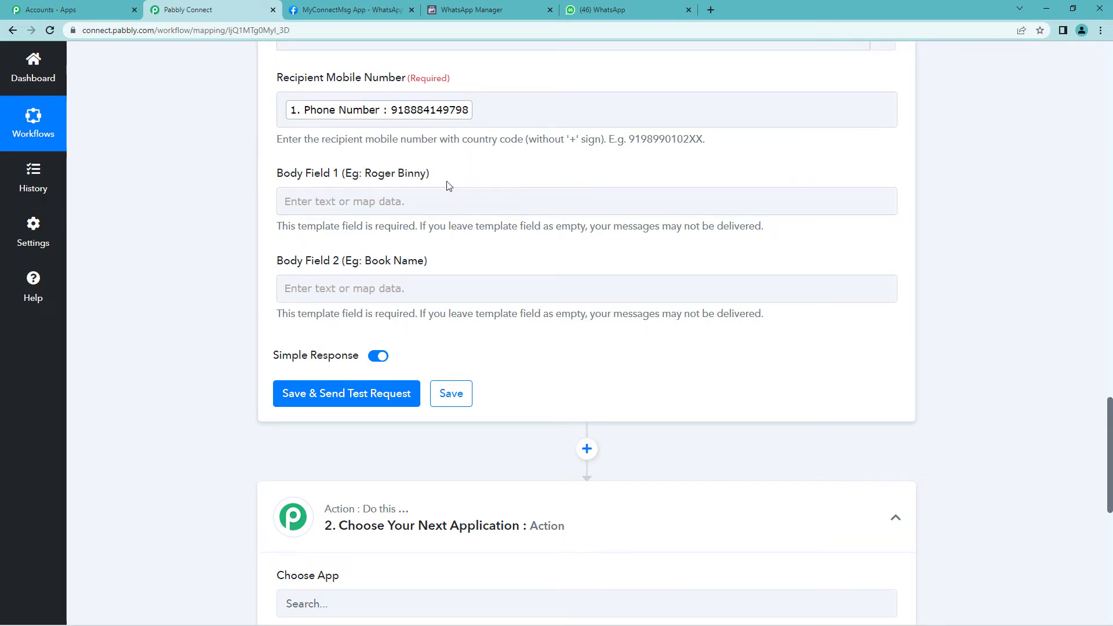
click(441, 196)
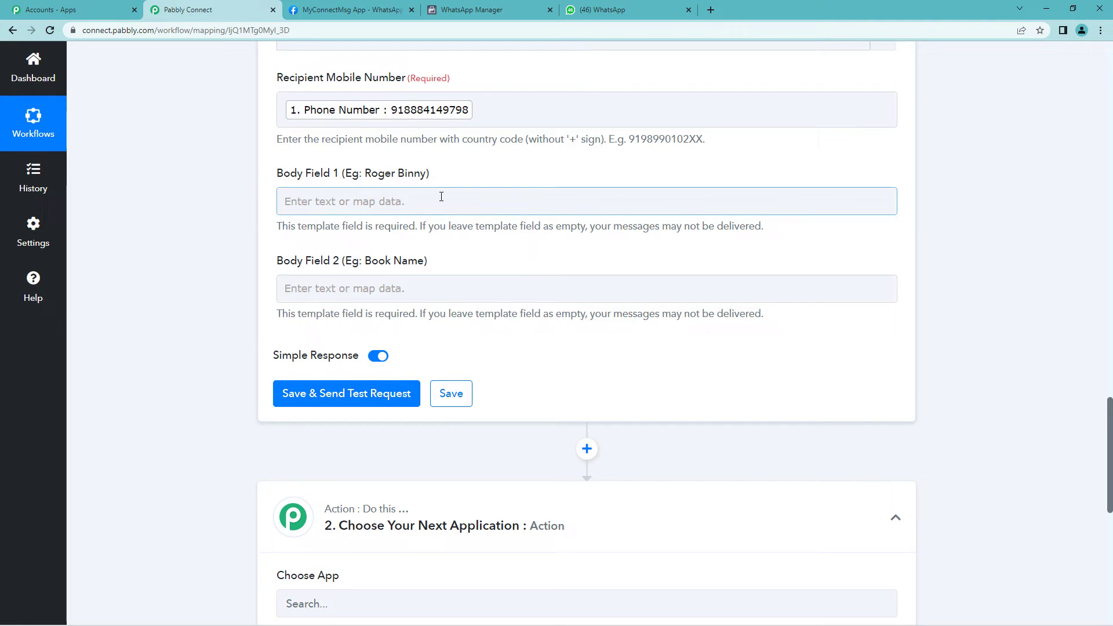
click(461, 10)
scroll(366, 400, down, 1)
scroll(363, 408, up, 1)
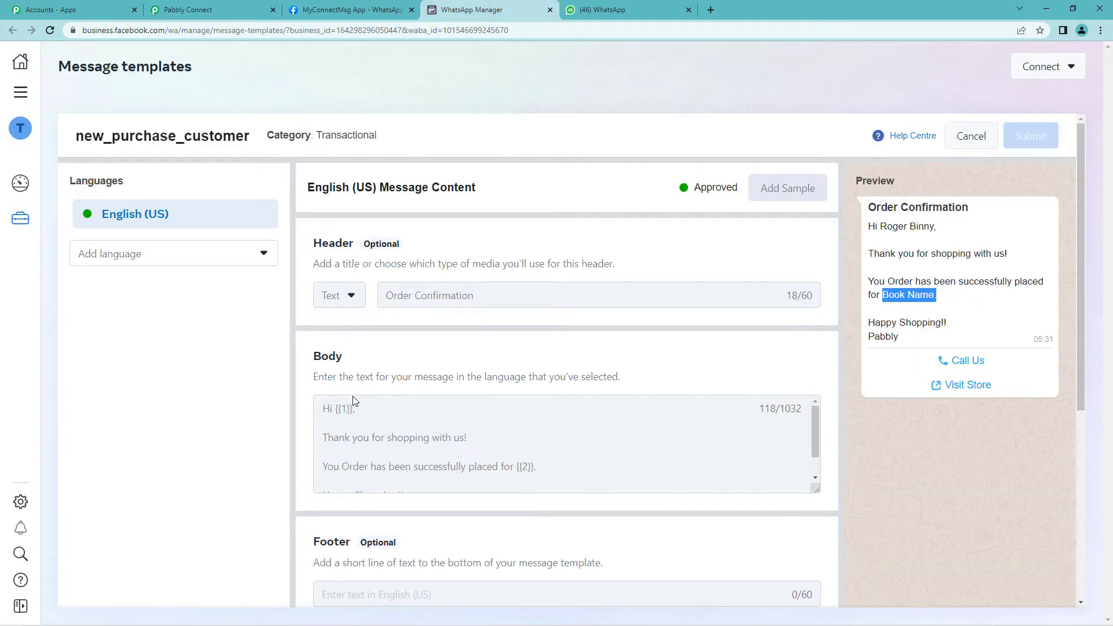
scroll(360, 400, down, 1)
drag(336, 352, 354, 352)
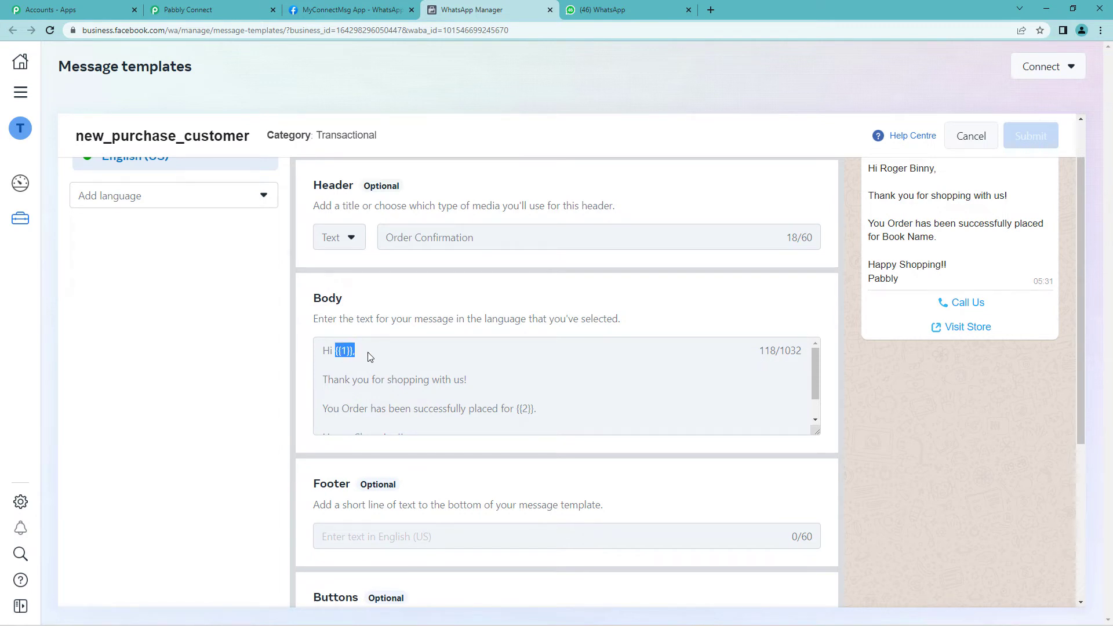
click(211, 10)
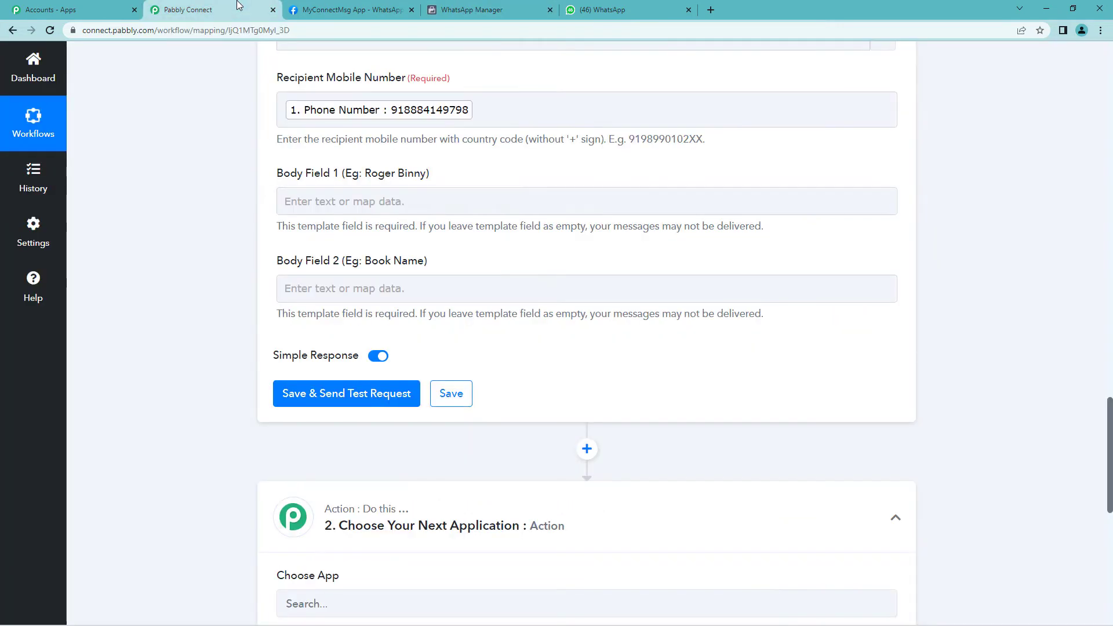
Map the Google Forms Your Name answer into Body Field 1
click(411, 201)
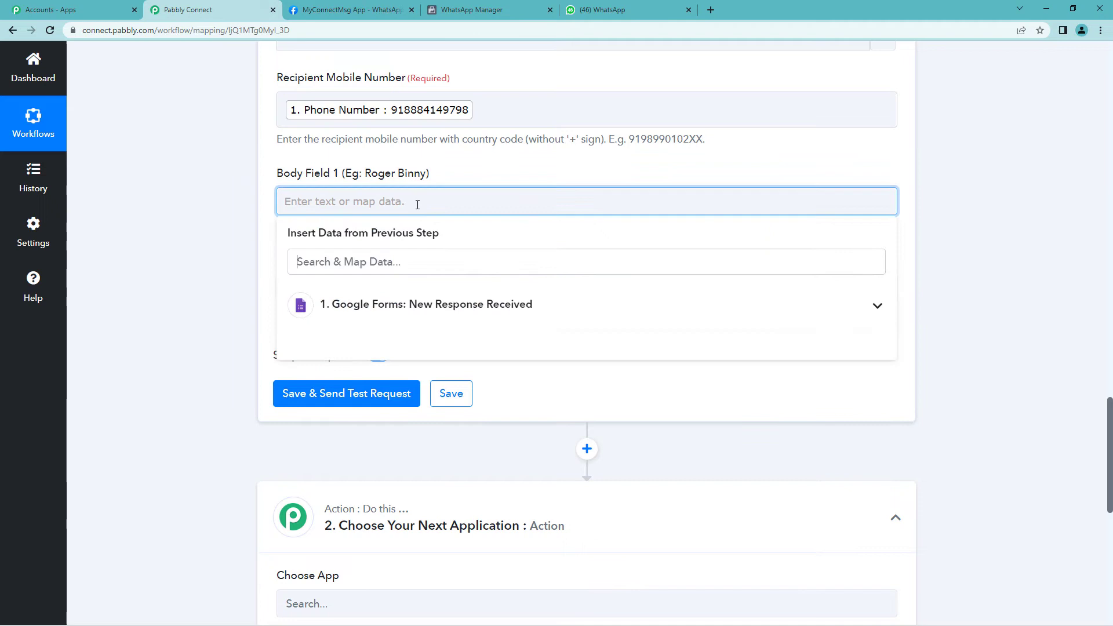
click(404, 305)
scroll(406, 377, down, 2)
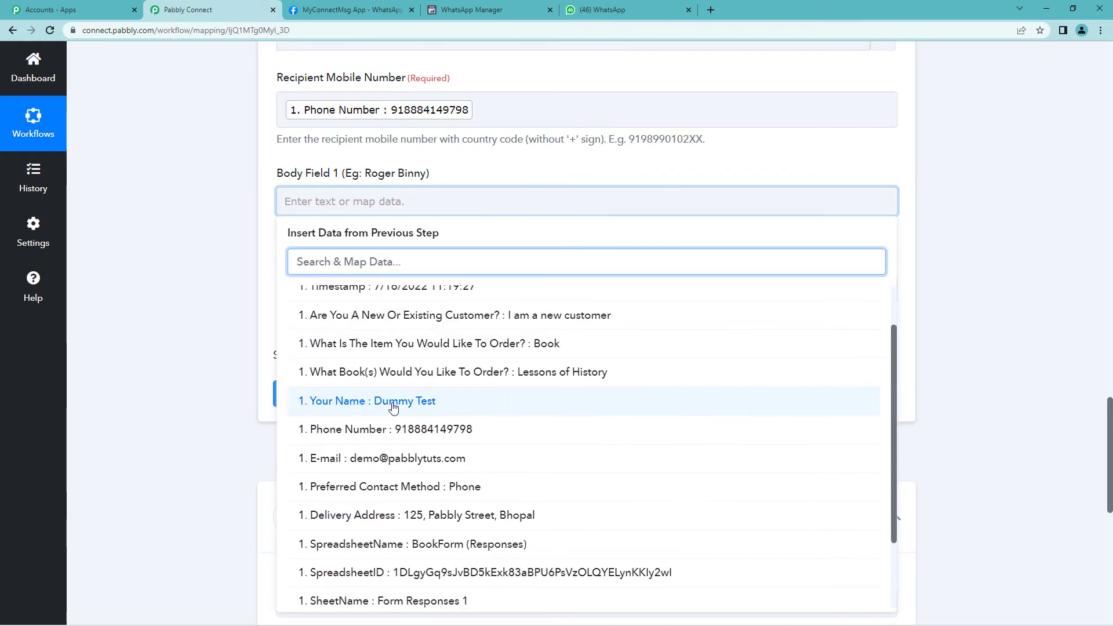
click(398, 345)
click(249, 245)
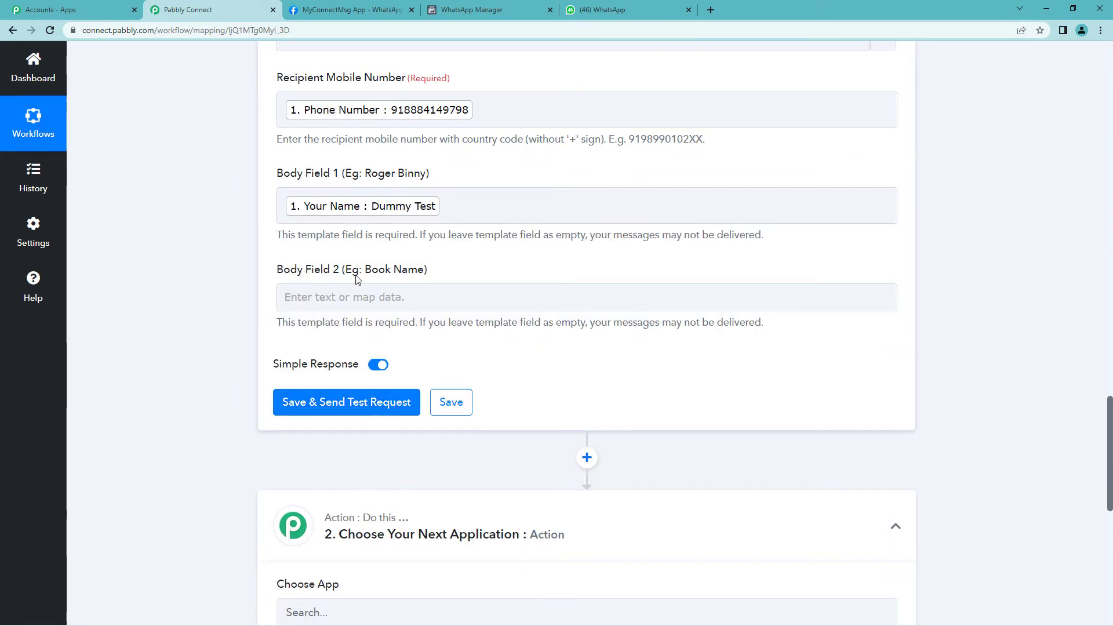
drag(364, 272, 423, 270)
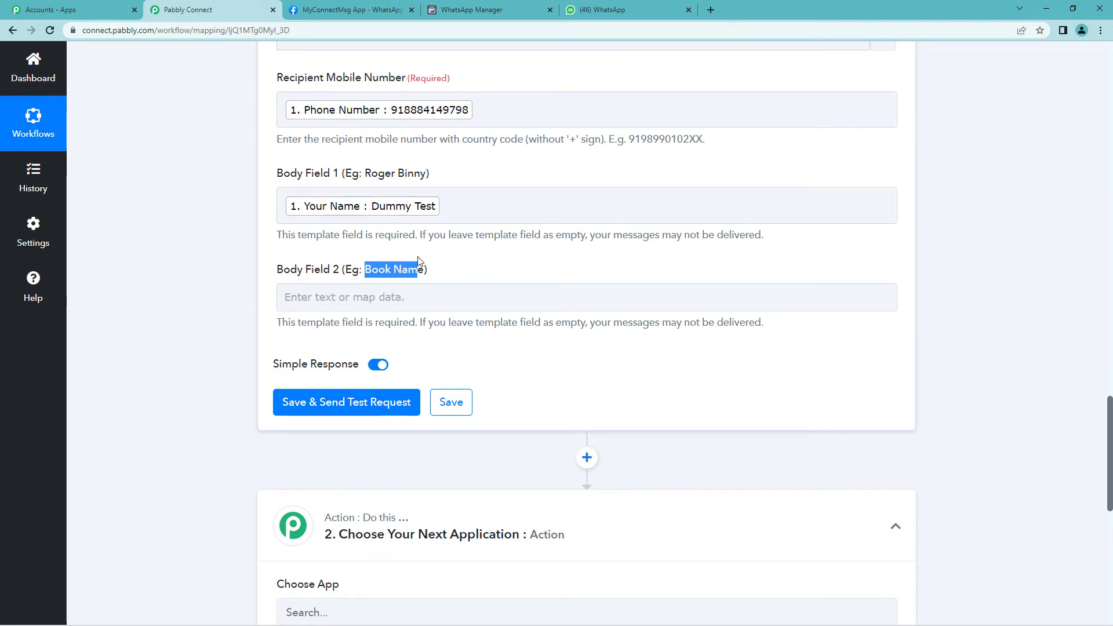
click(472, 10)
scroll(398, 399, down, 1)
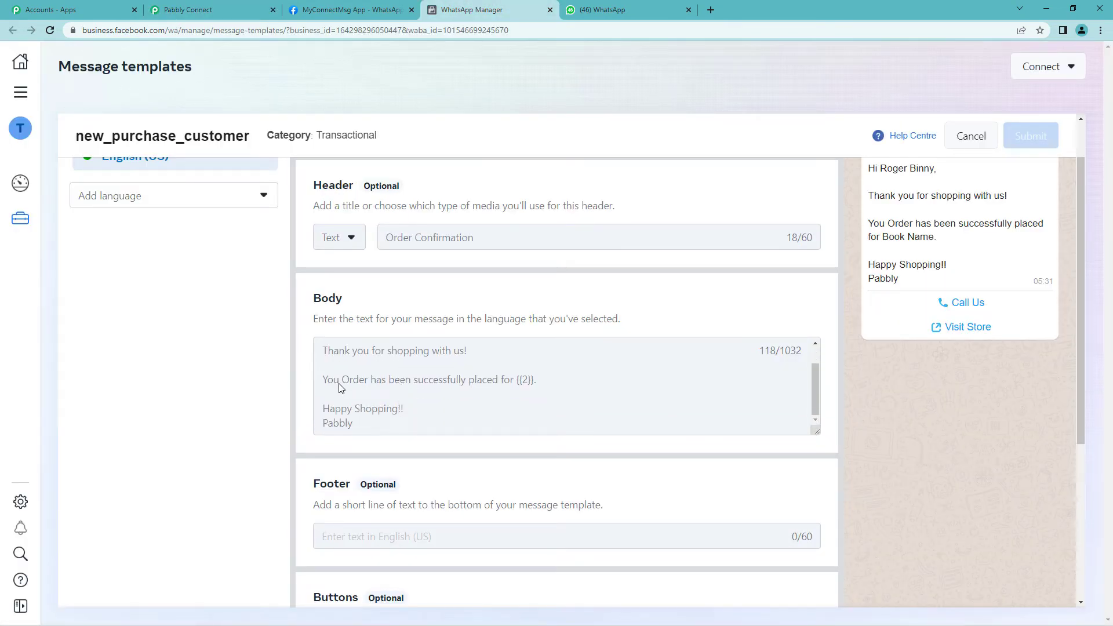
drag(323, 380, 513, 383)
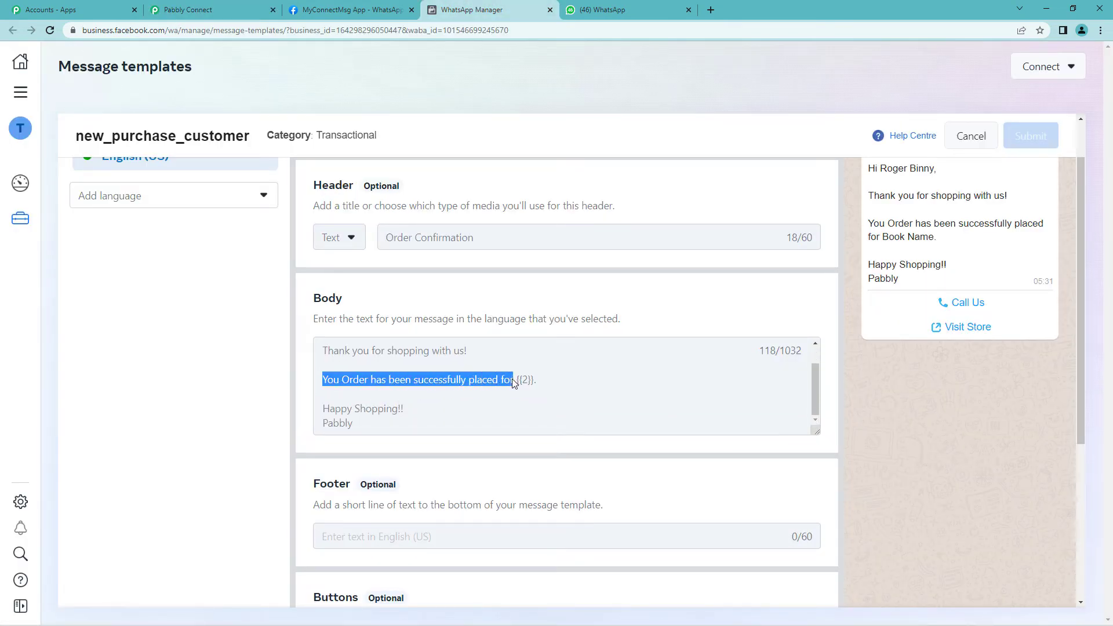
double_click(524, 382)
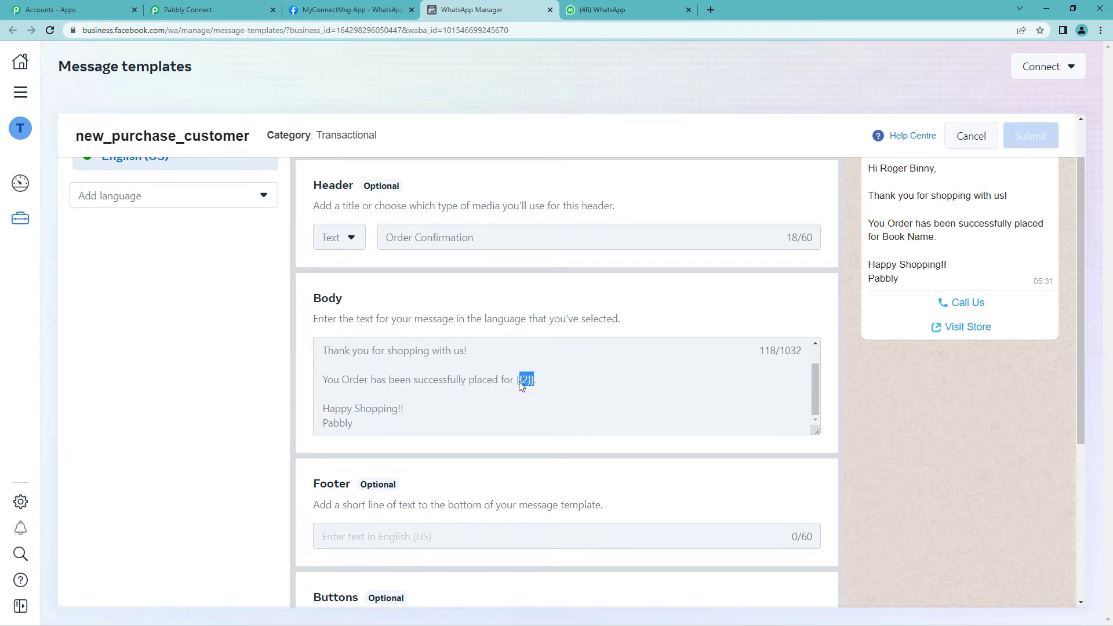
click(522, 382)
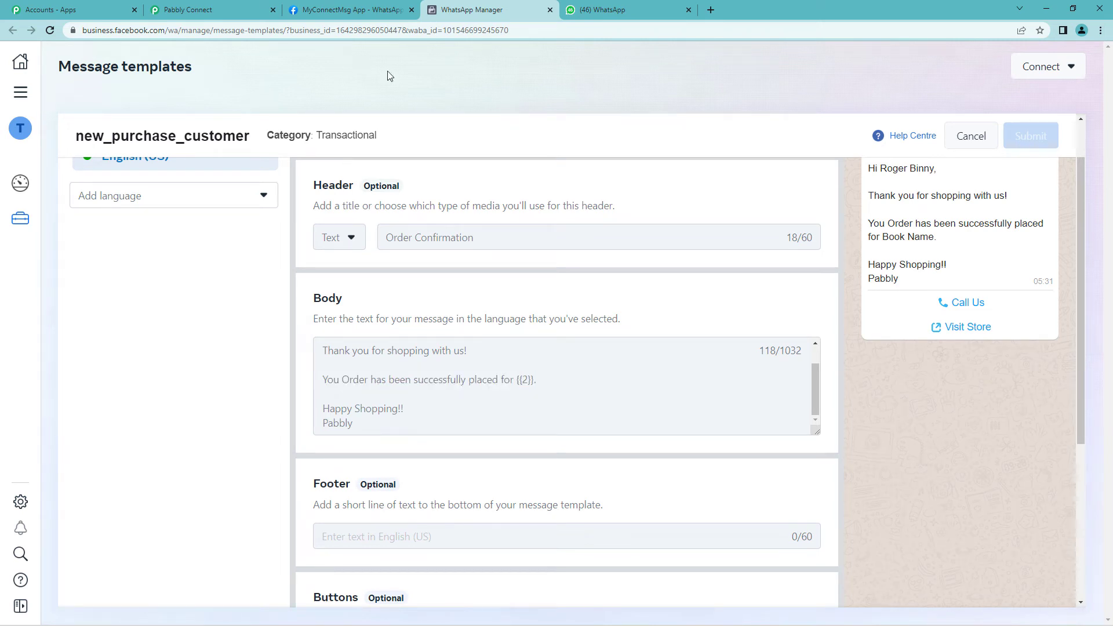
click(231, 5)
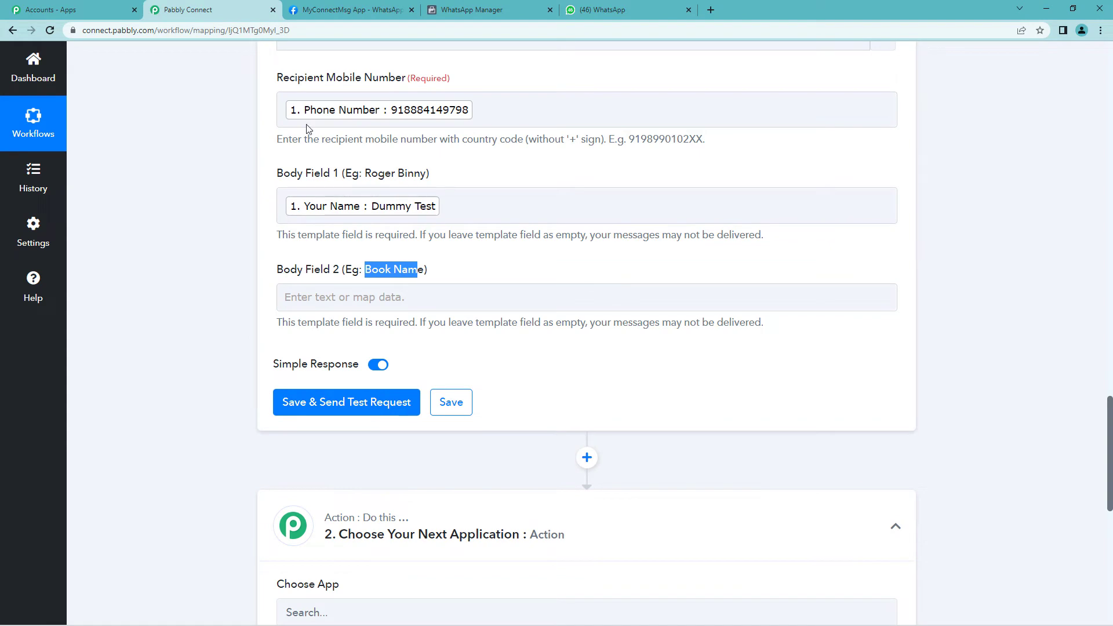
Map the What Book(s) Would You Like To Order? answer into Body Field 2
click(353, 302)
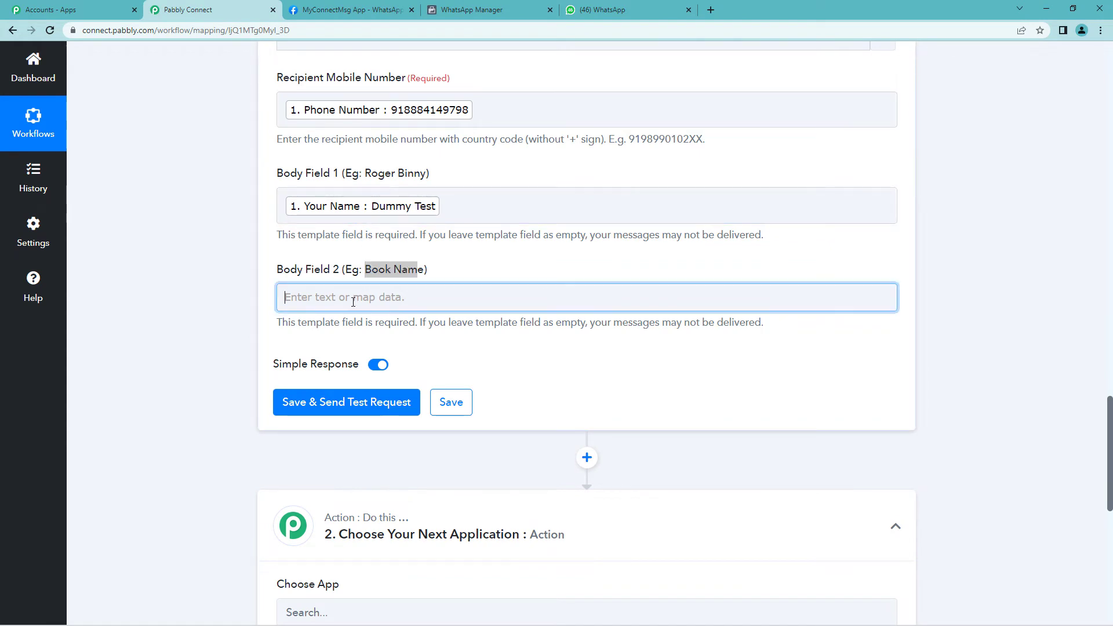
scroll(353, 302, down, 1)
click(487, 342)
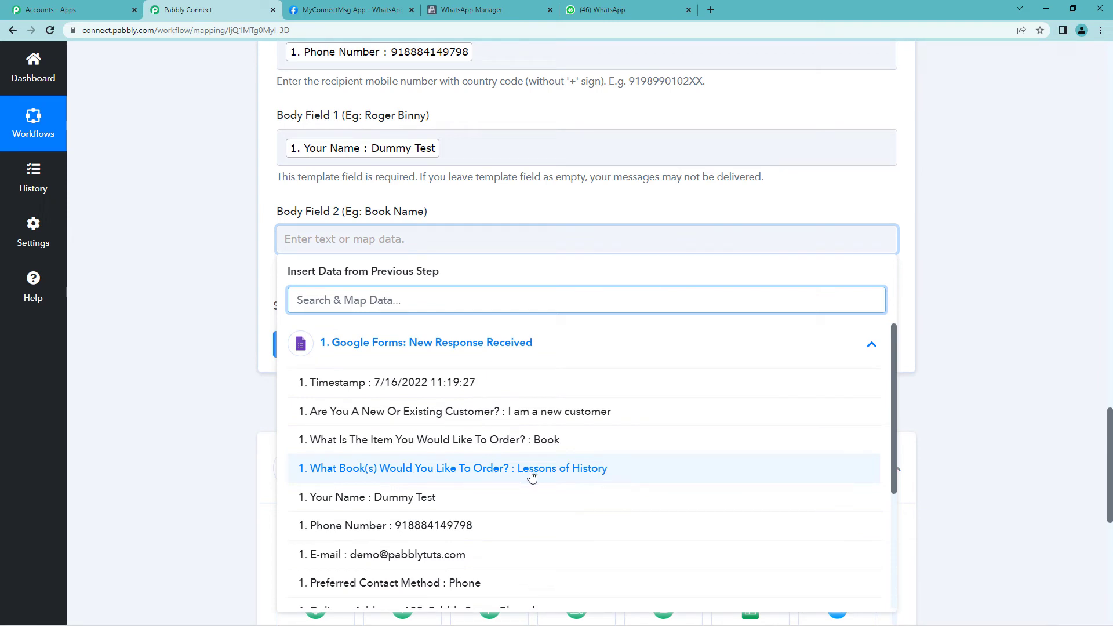
click(552, 470)
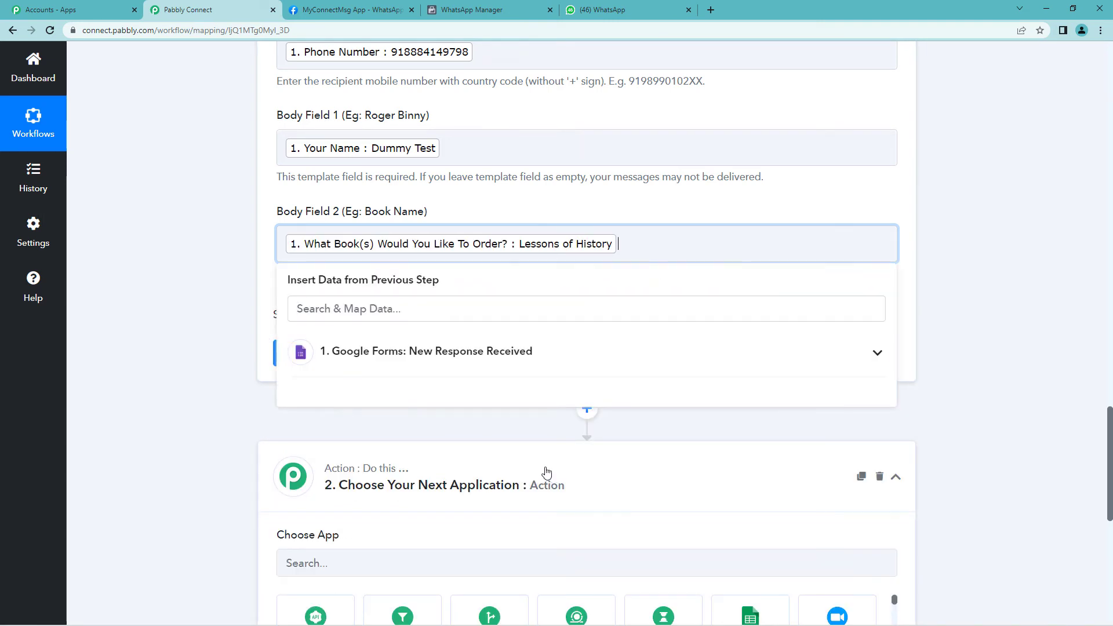
click(174, 323)
Save the WhatsApp step and send a test message
scroll(285, 300, down, 1)
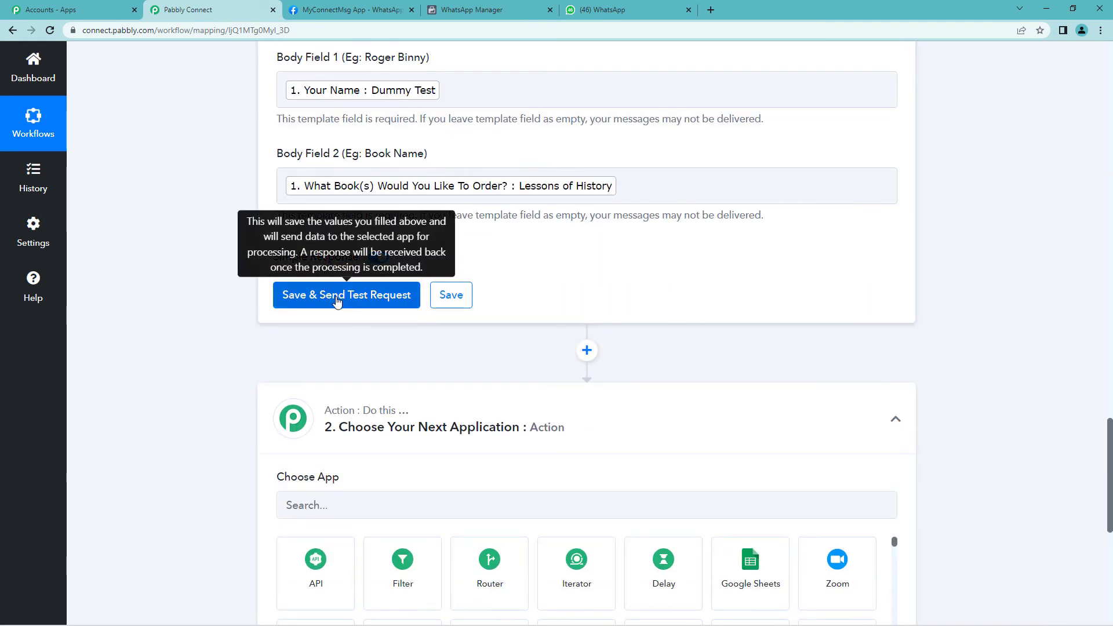
click(337, 302)
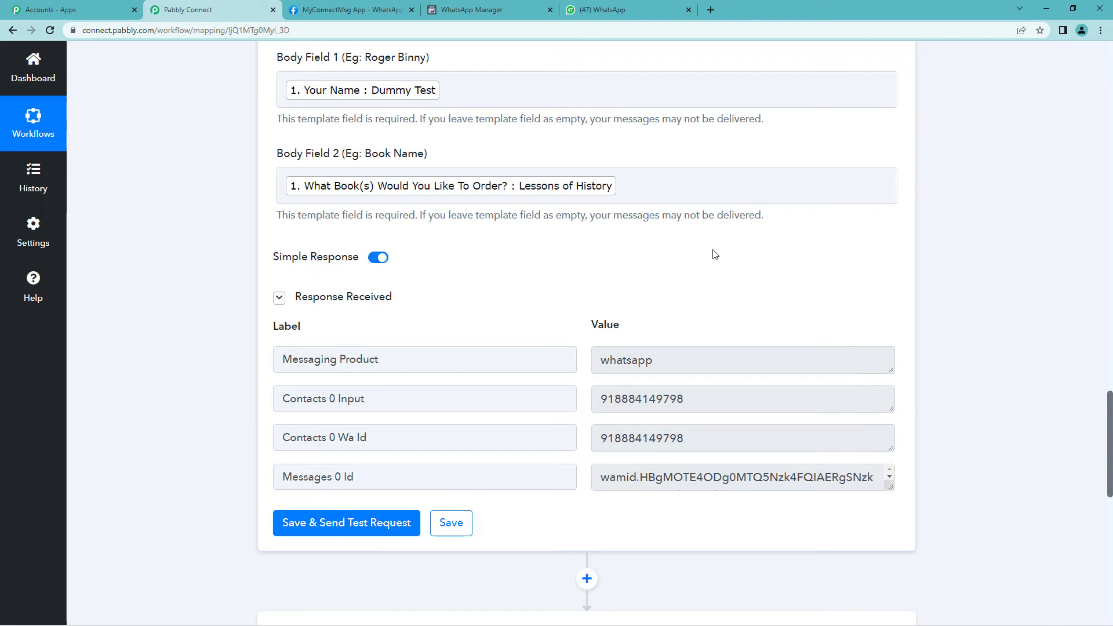
click(632, 5)
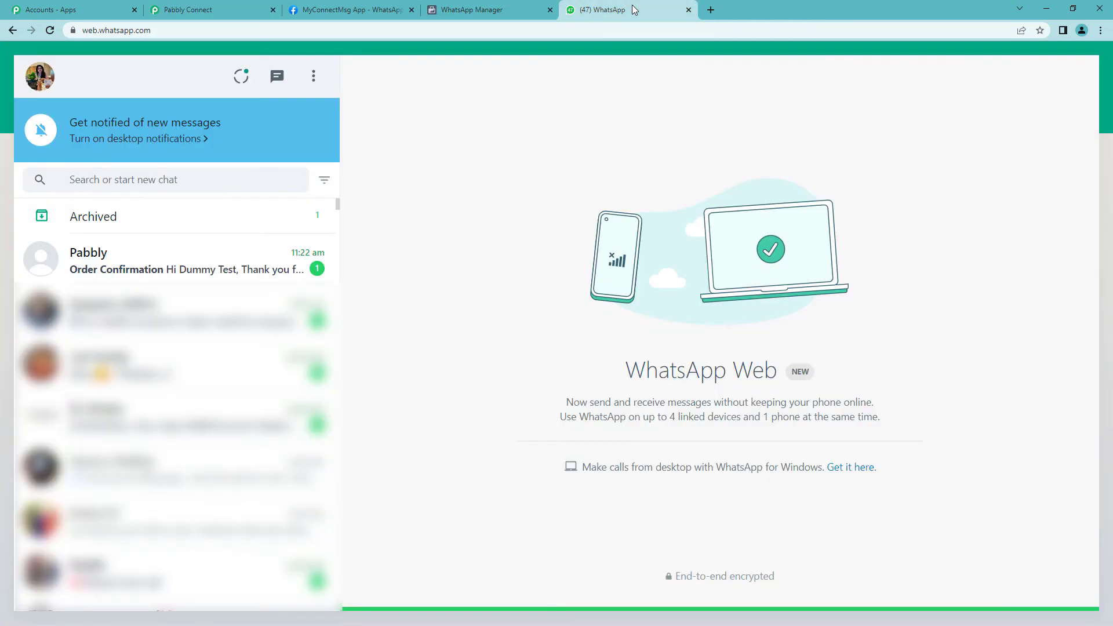
Check that the Pabbly chat received the Order Confirmation naming the customer and Lessons of History
click(263, 253)
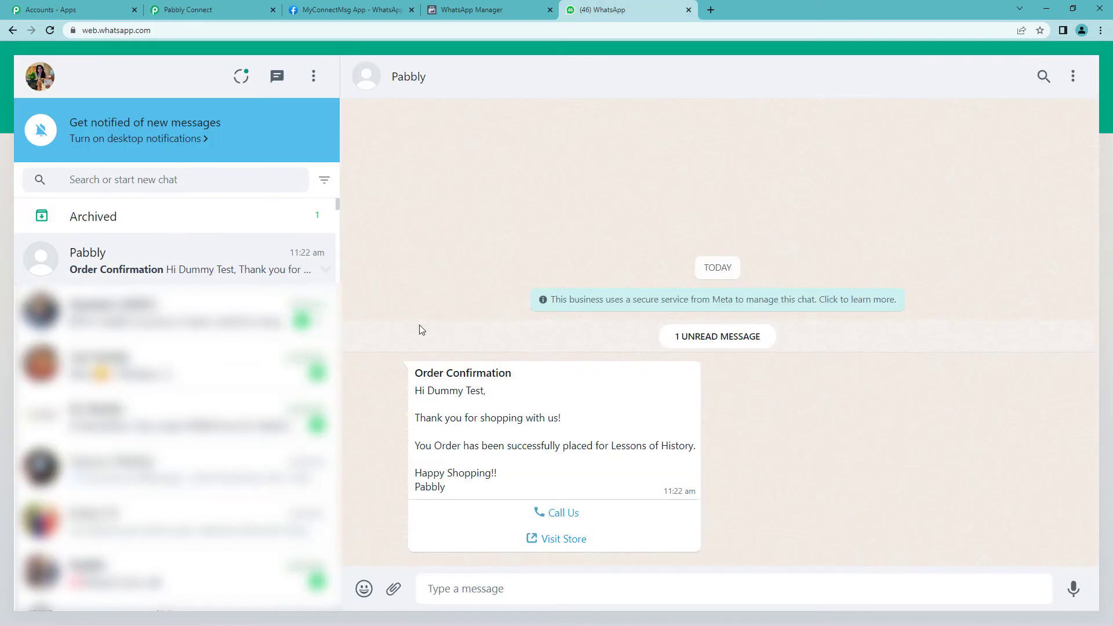
drag(430, 390, 565, 427)
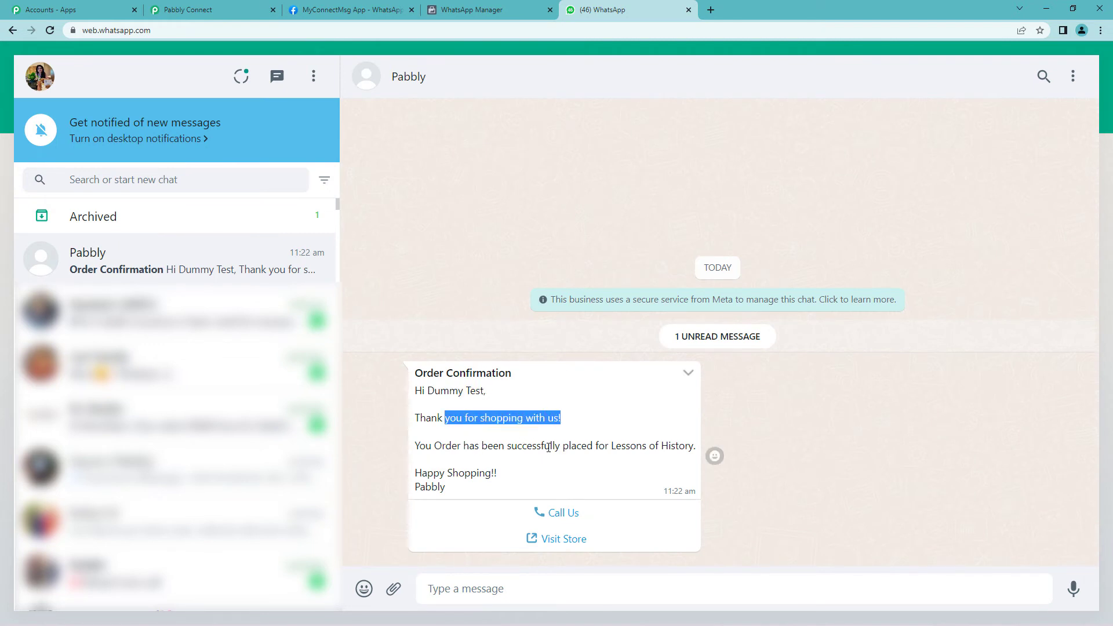
drag(612, 447, 692, 448)
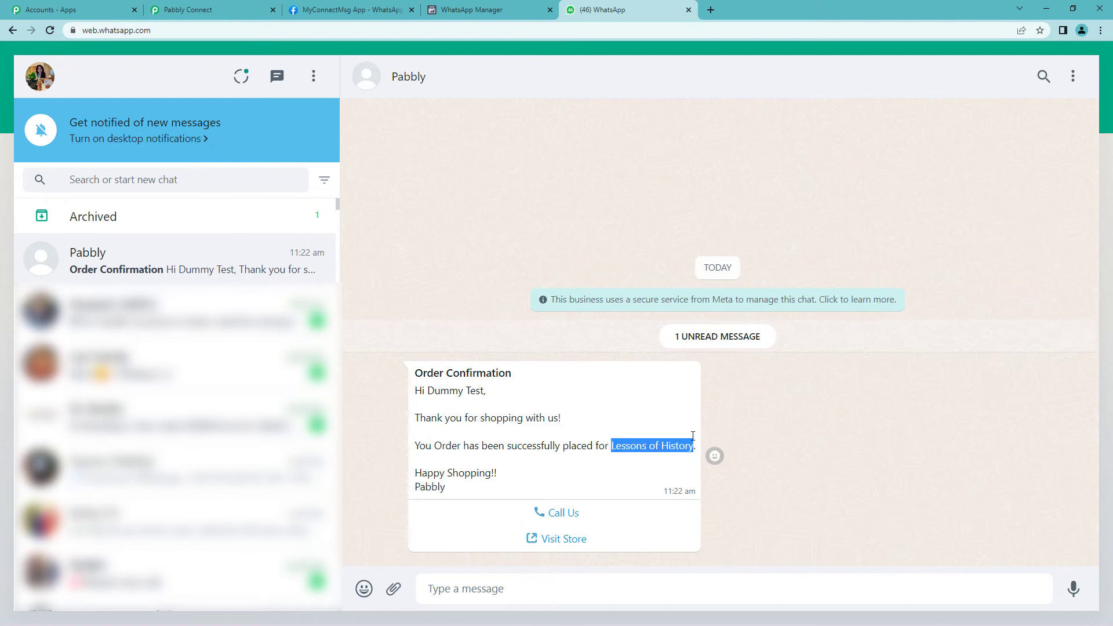
click(242, 6)
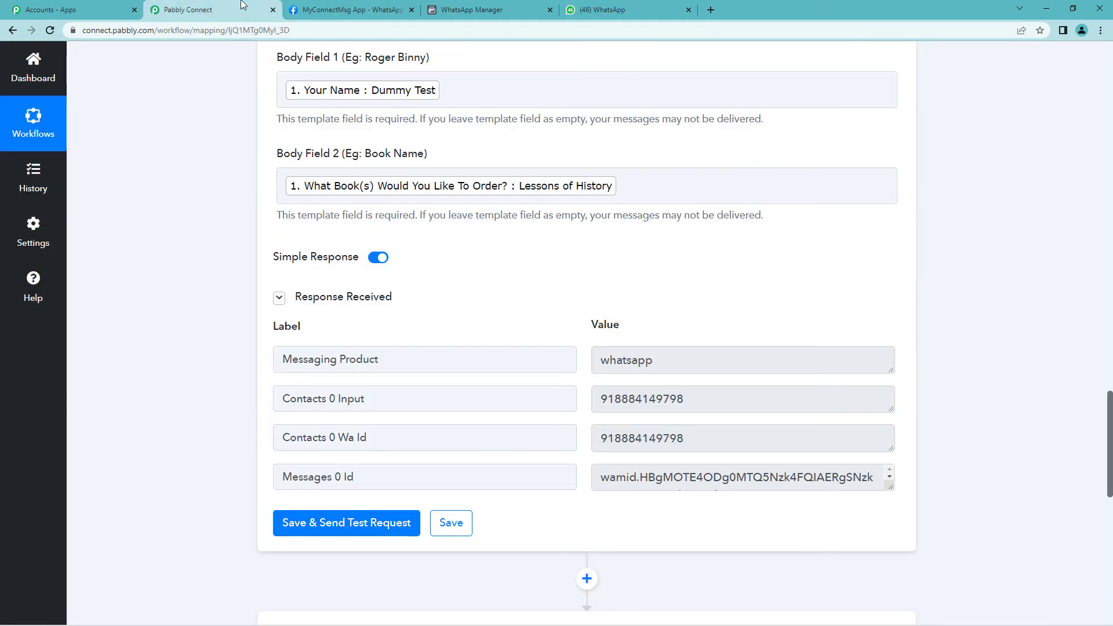
Add a WhatsApp Cloud API step with the Send Template Message action event
scroll(242, 6, down, 6)
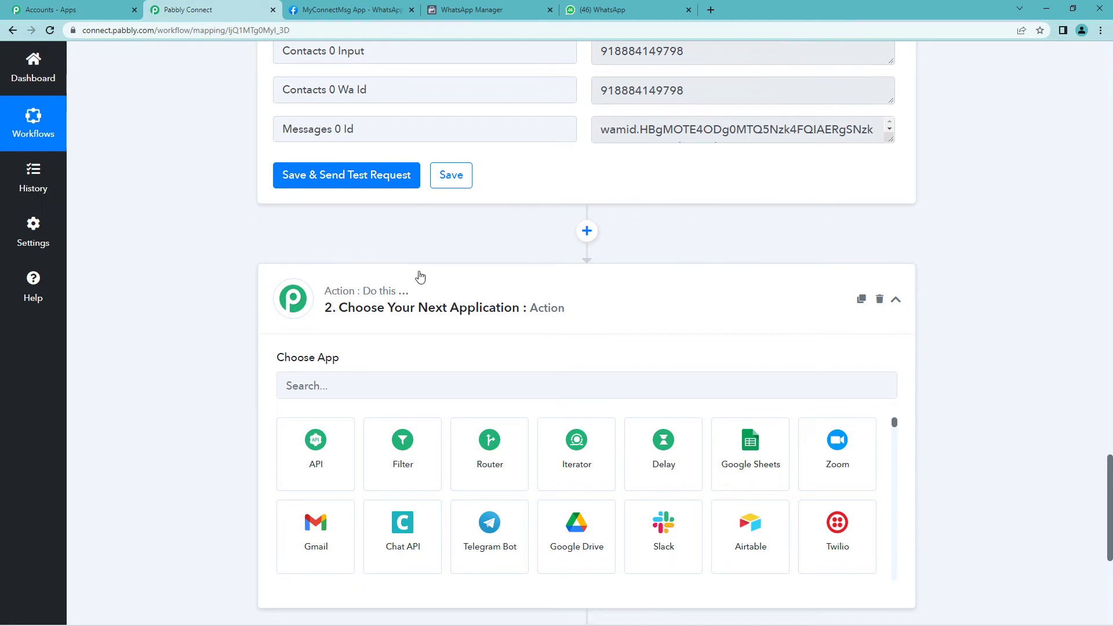
scroll(412, 290, down, 1)
click(375, 328)
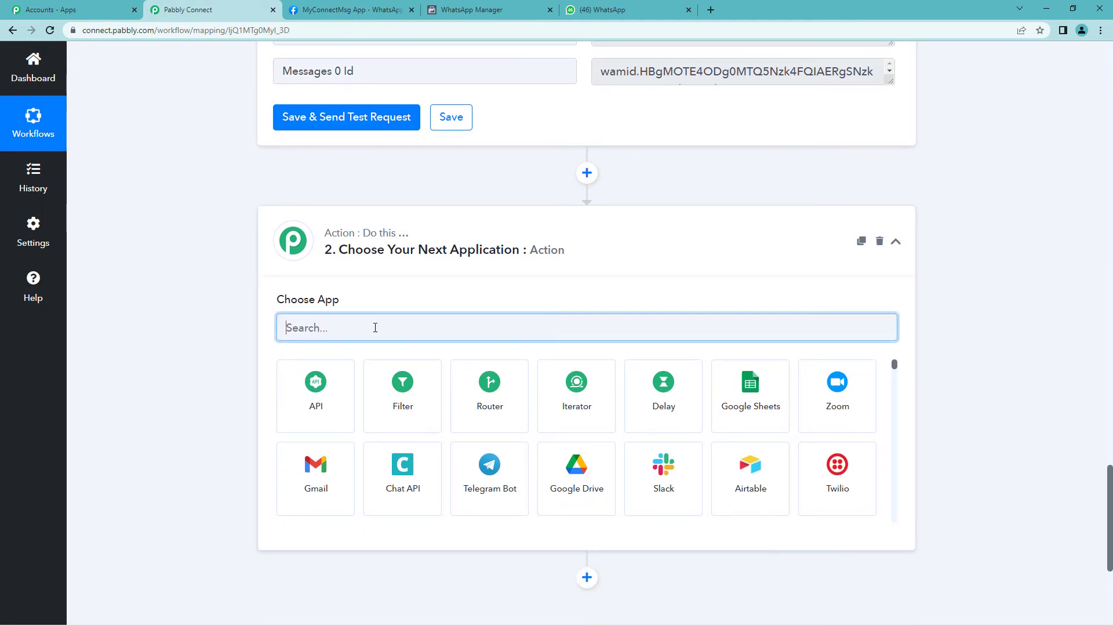
text(what)
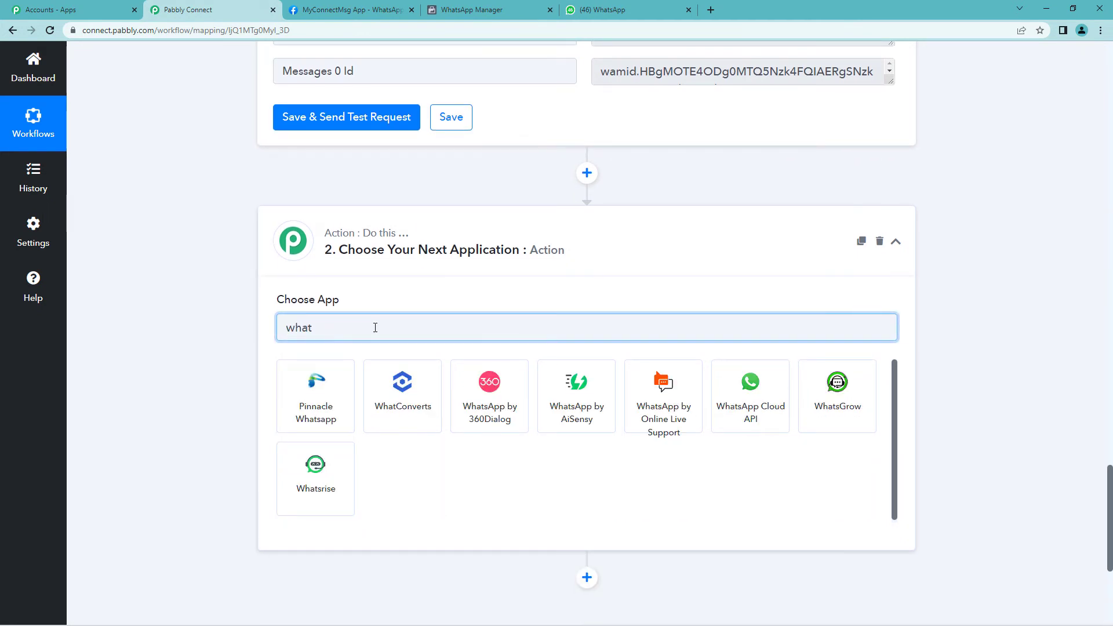
click(760, 413)
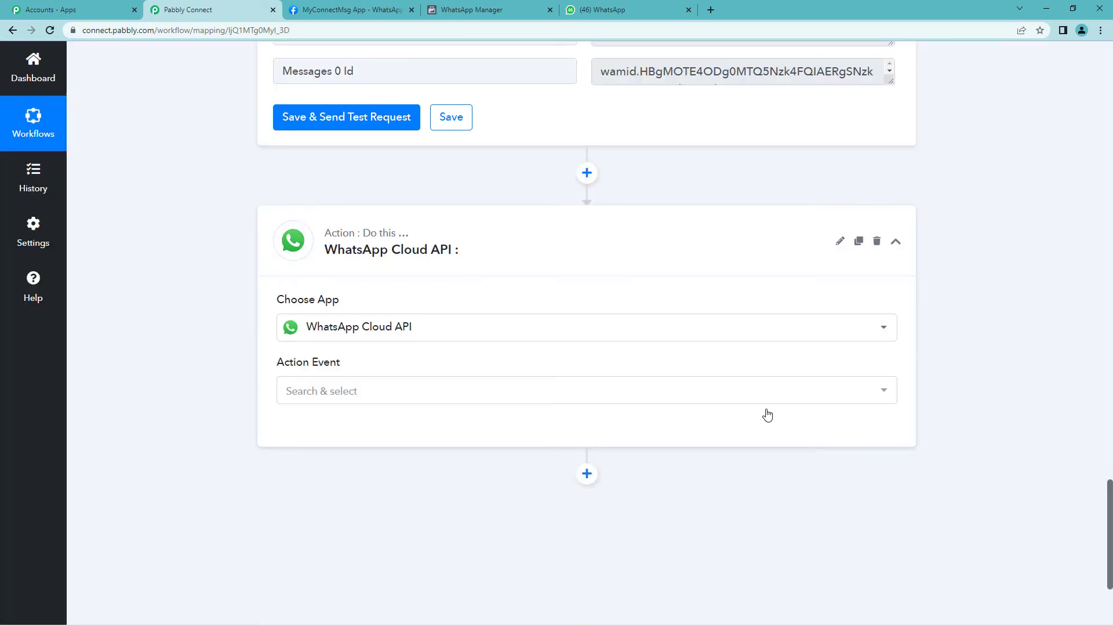
click(616, 399)
click(521, 457)
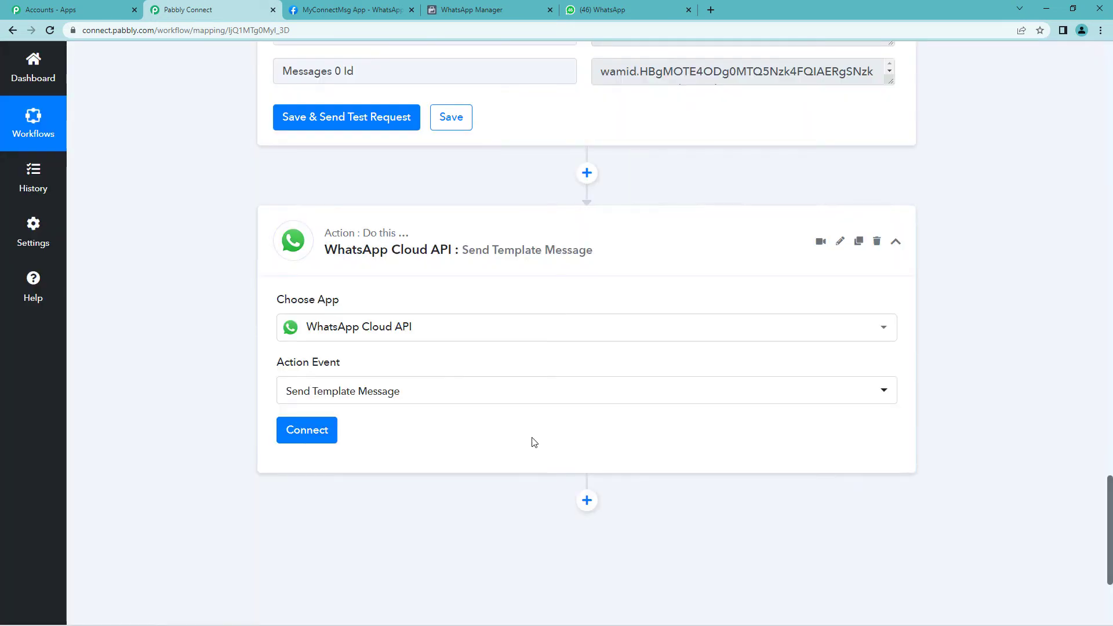
Save the existing WhatsApp Cloud API connection and select the new_sale_owner template
click(306, 322)
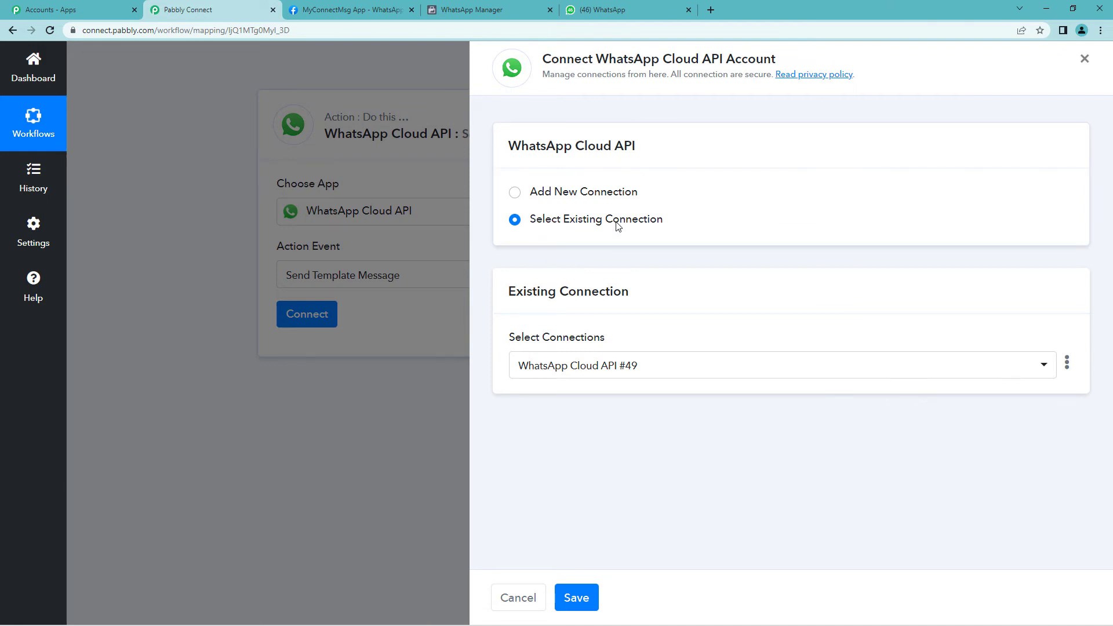
click(578, 597)
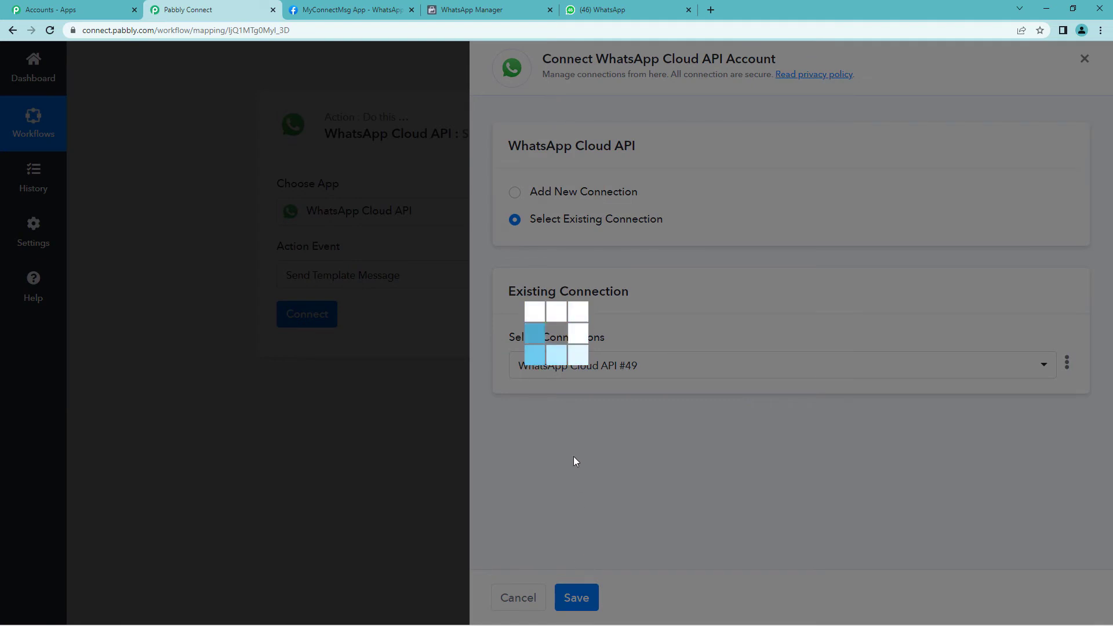
scroll(574, 452, down, 4)
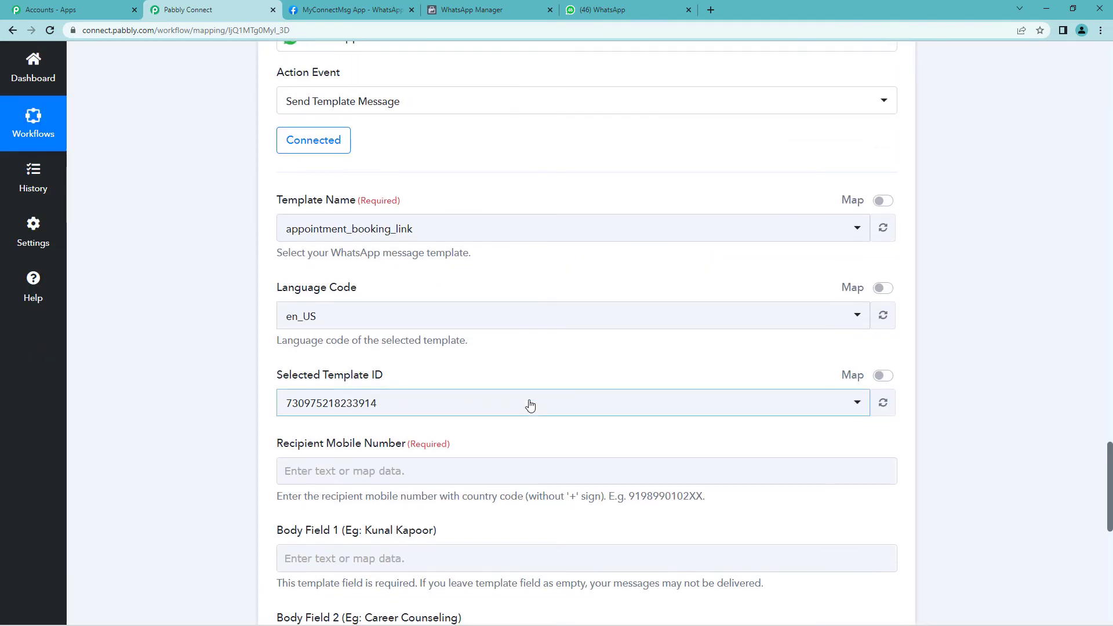
click(451, 235)
text(new)
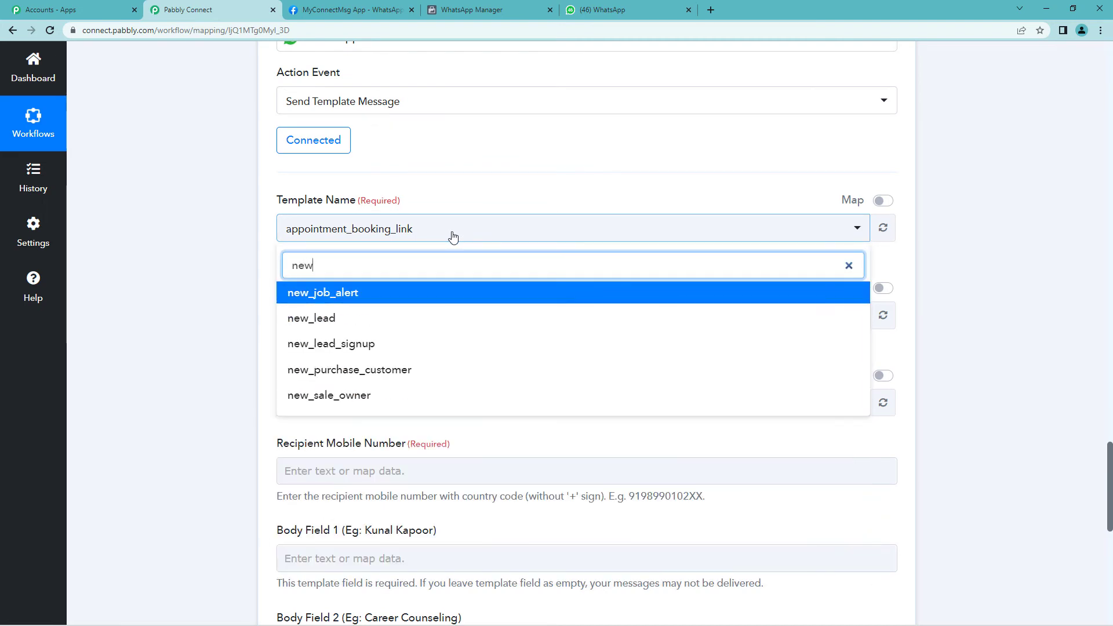
click(341, 395)
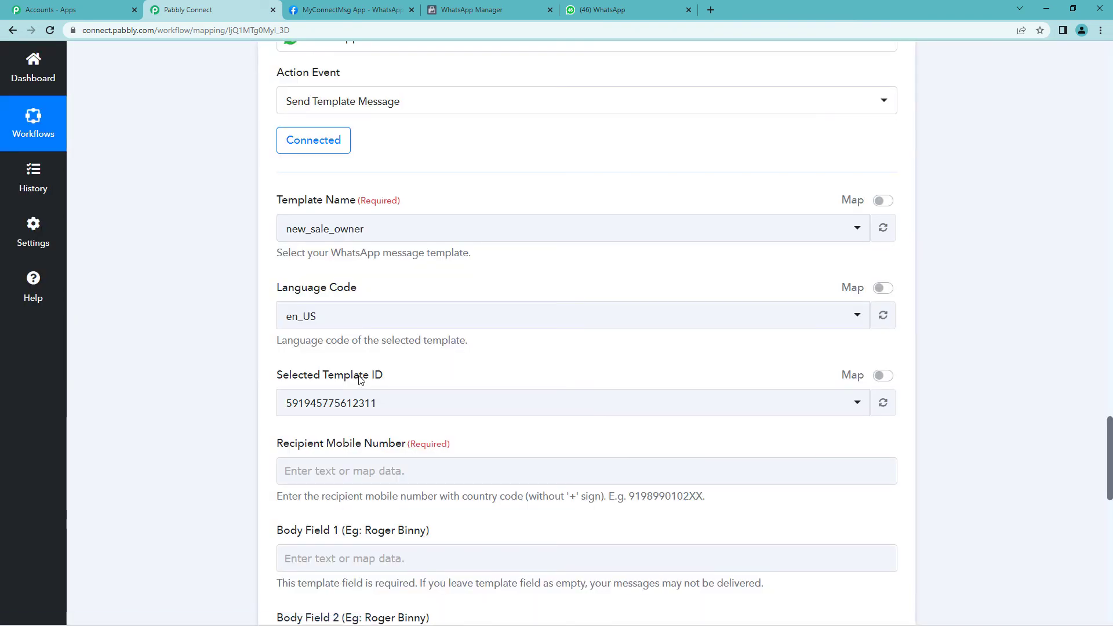
click(484, 7)
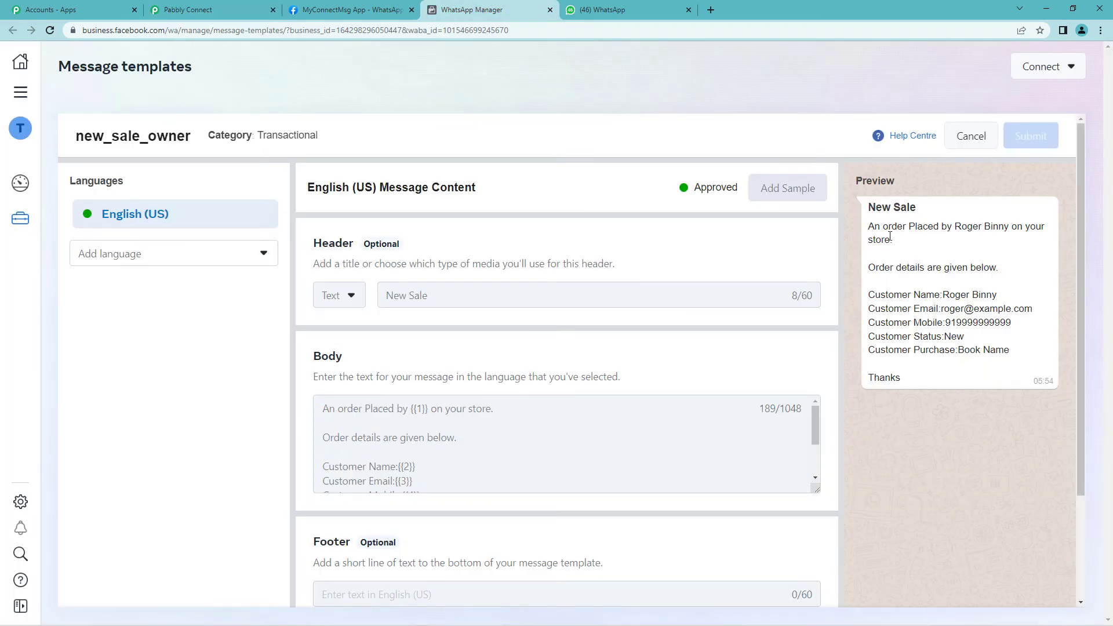
drag(873, 228, 1006, 226)
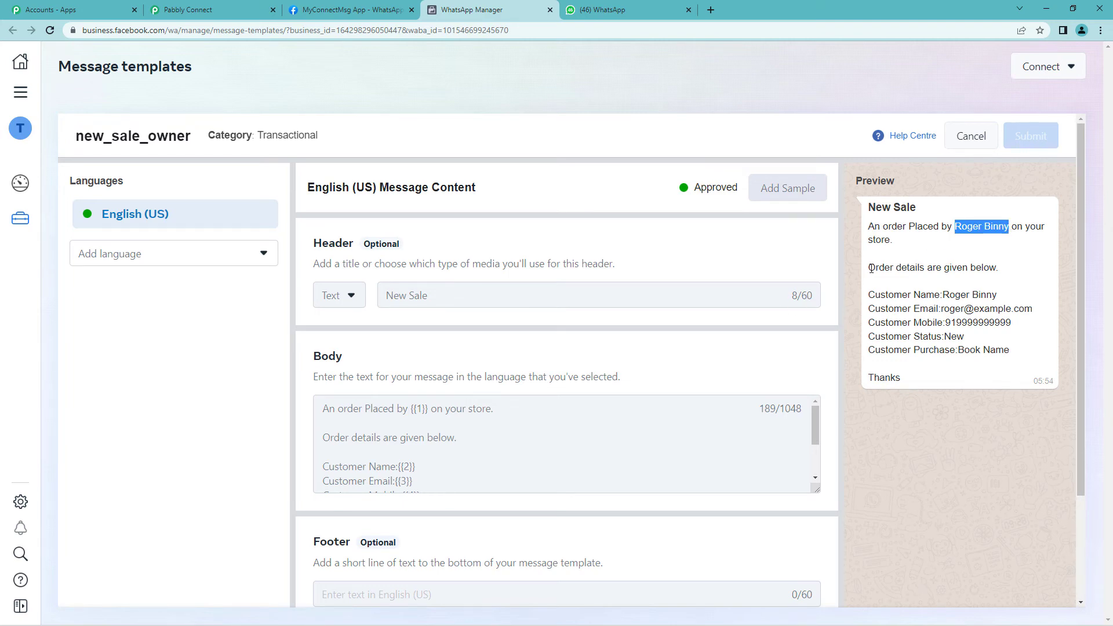
drag(871, 268, 914, 366)
click(914, 322)
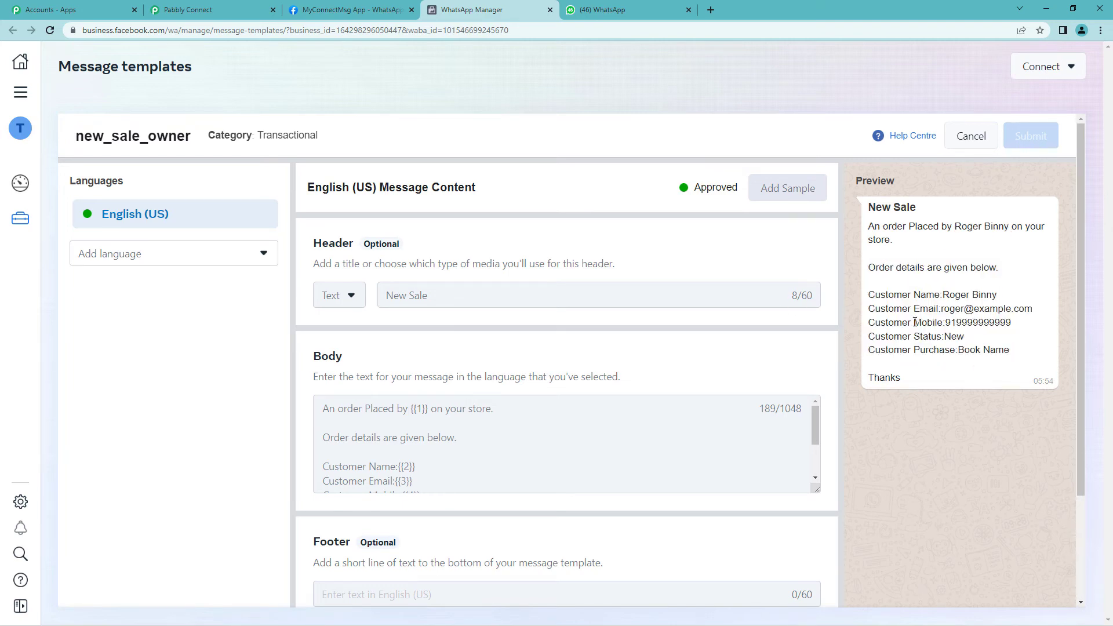
click(191, 9)
scroll(259, 271, down, 3)
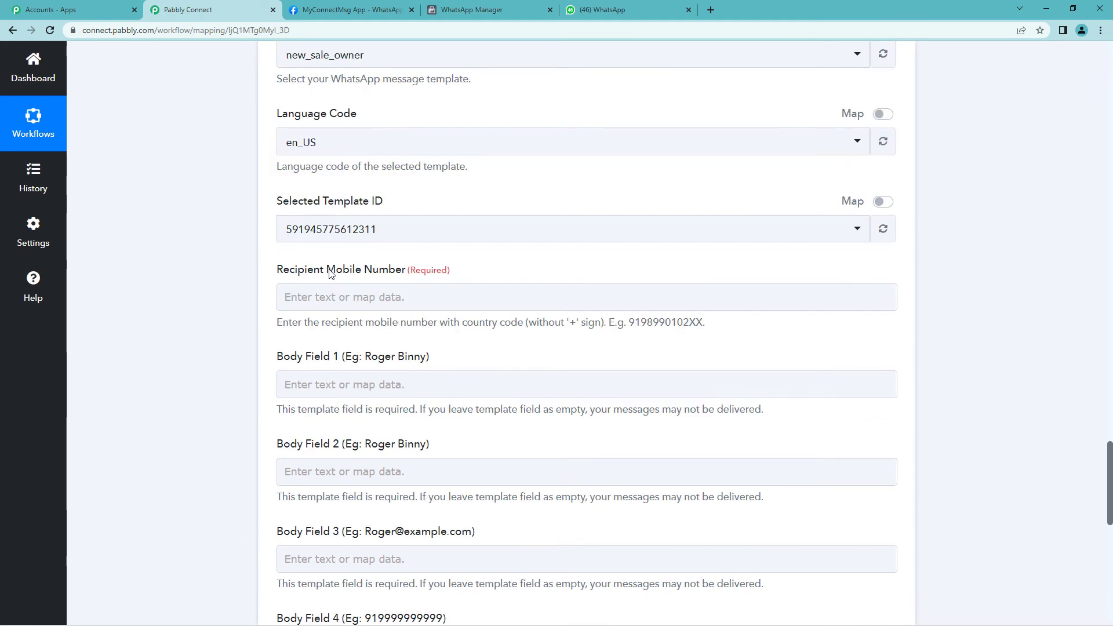
Type the owner's mobile number, with country code, into Recipient Mobile Number
scroll(330, 274, up, 1)
scroll(330, 274, down, 1)
click(312, 297)
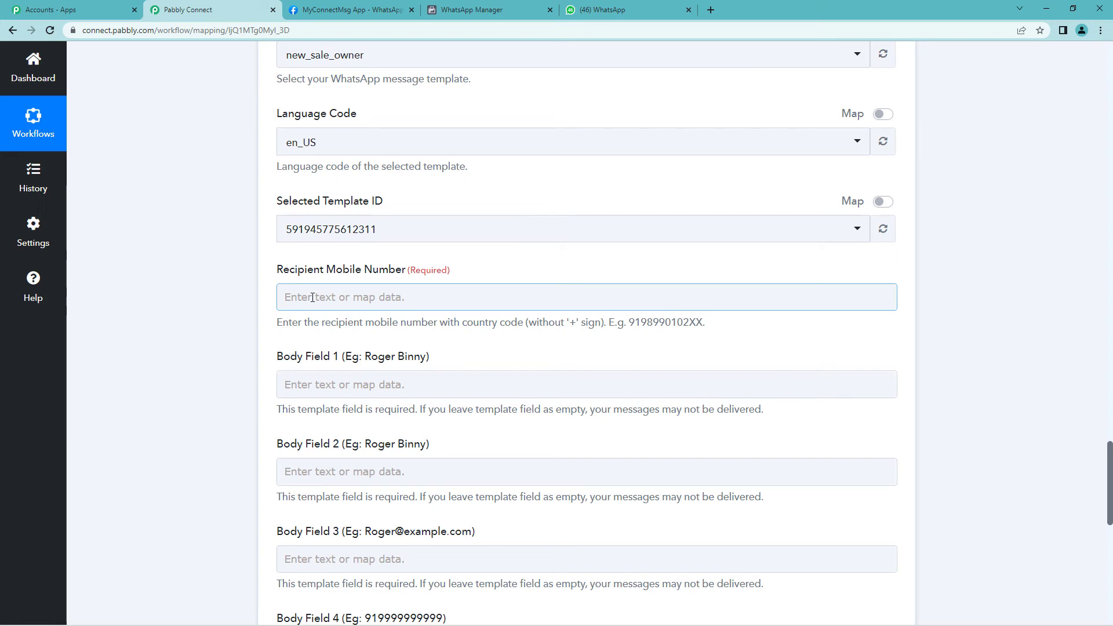
click(311, 297)
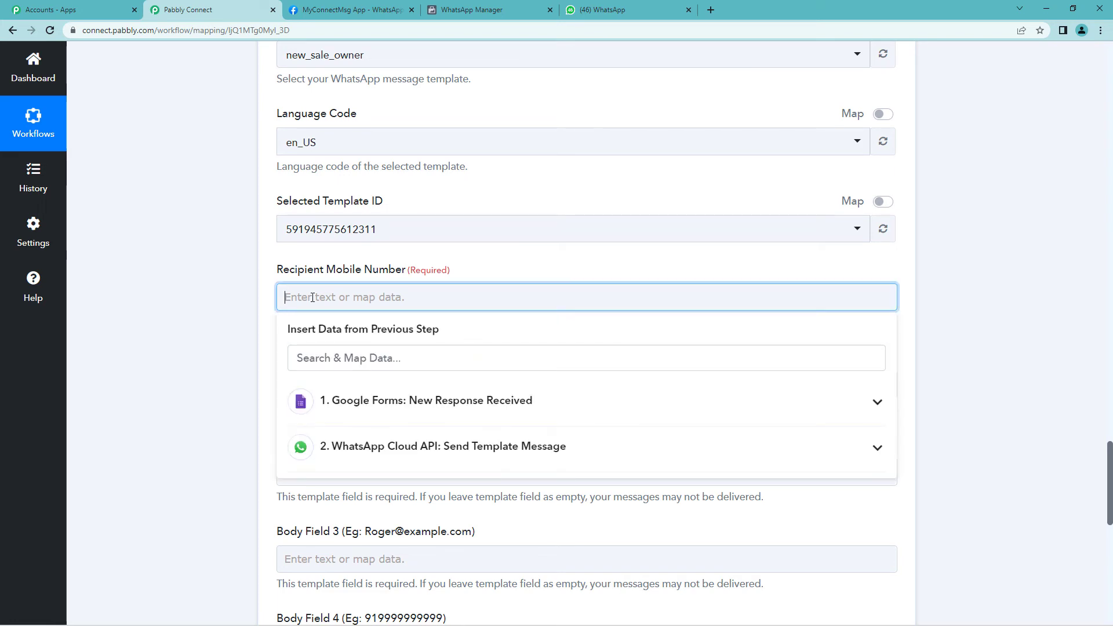
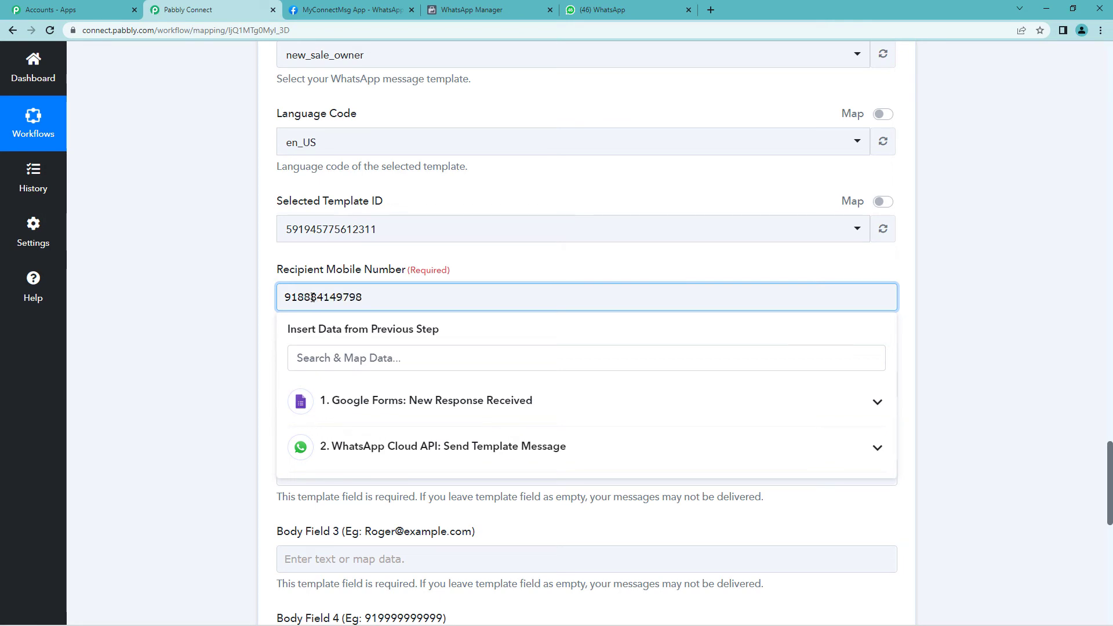
click(243, 324)
scroll(255, 313, down, 2)
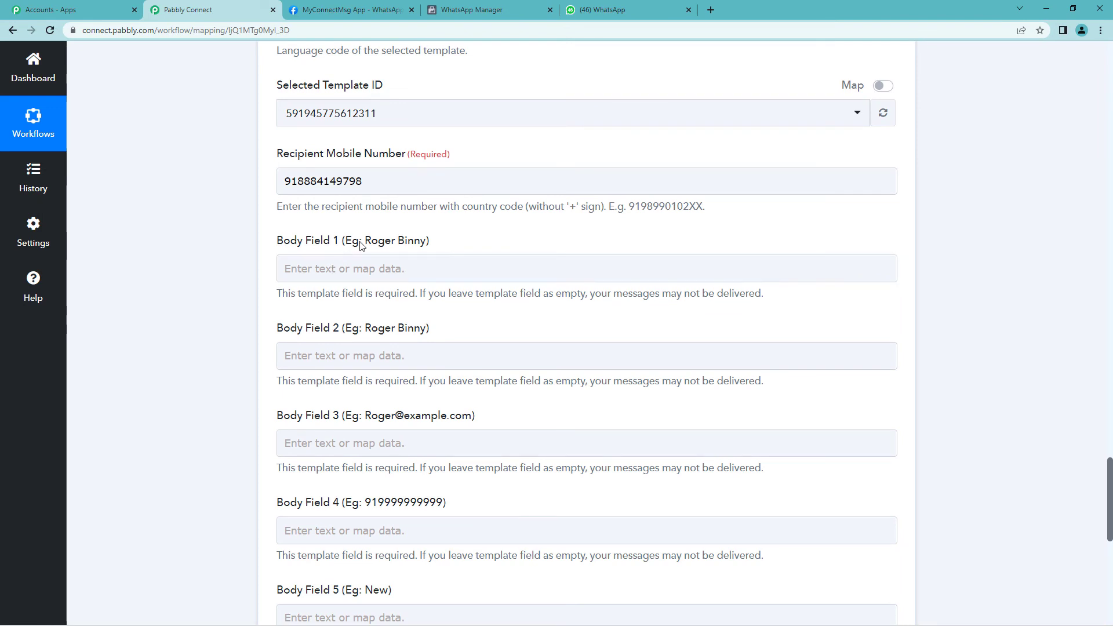
Check the template's {{1}} placeholder and map the Your Name answer into Body Field 1
drag(360, 246, 420, 246)
click(471, 9)
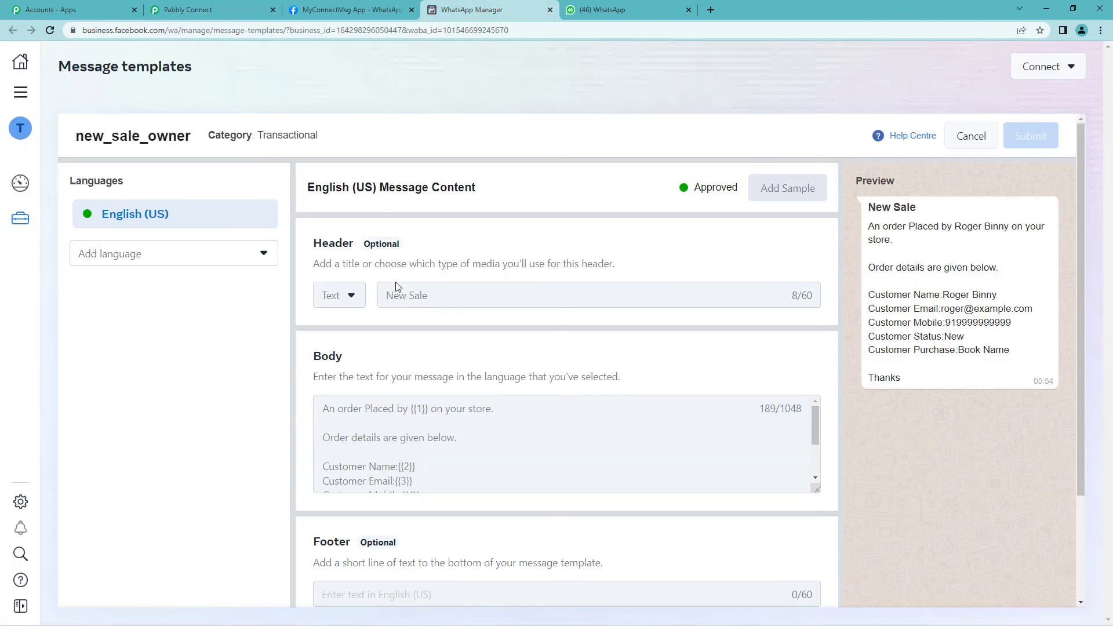
mouse_move(411, 408)
mouse_down()
mouse_move(454, 411)
mouse_move(430, 409)
mouse_up()
click(209, 10)
click(388, 271)
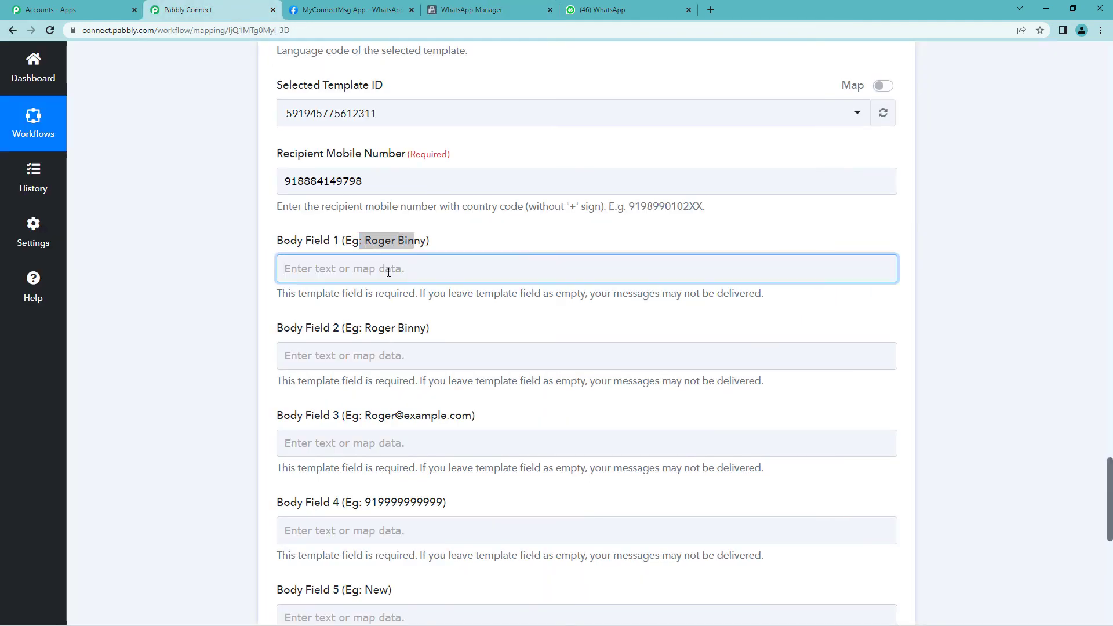
click(497, 368)
scroll(496, 406, down, 3)
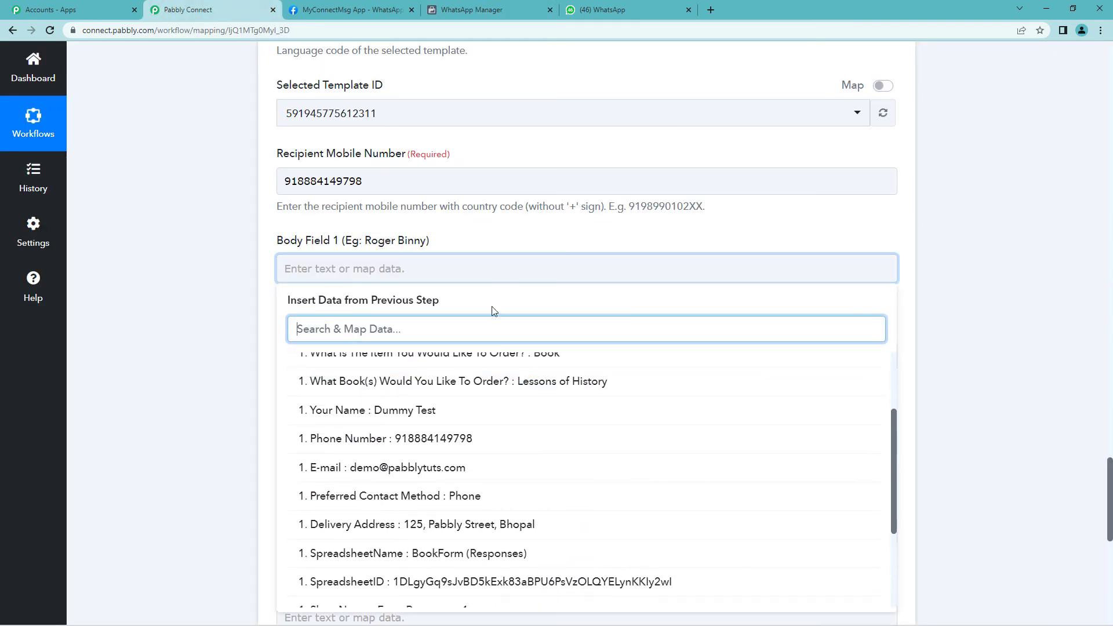
scroll(464, 336, down, 1)
click(429, 356)
click(214, 281)
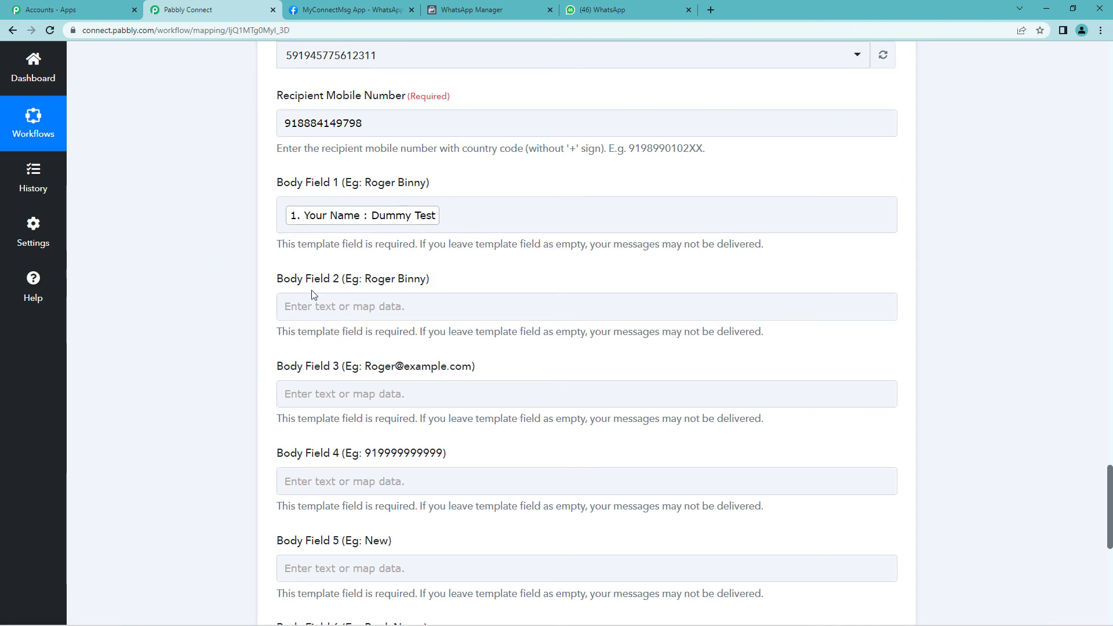
Check the Customer Name {{2}} line and map the Your Name answer into Body Field 2
drag(277, 279, 427, 282)
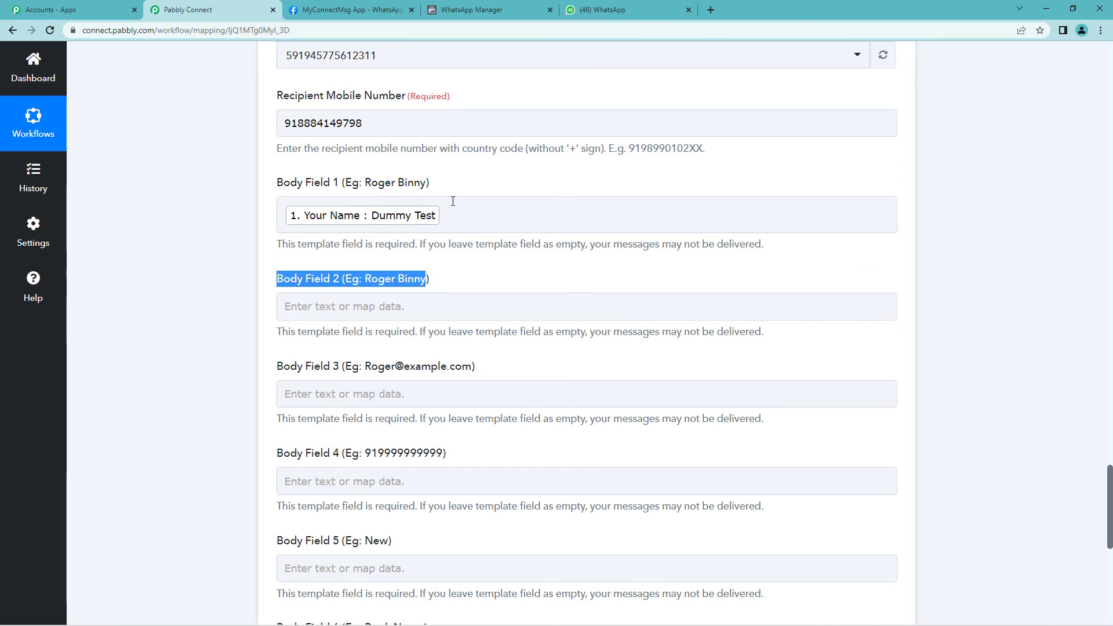
click(486, 10)
scroll(375, 400, down, 1)
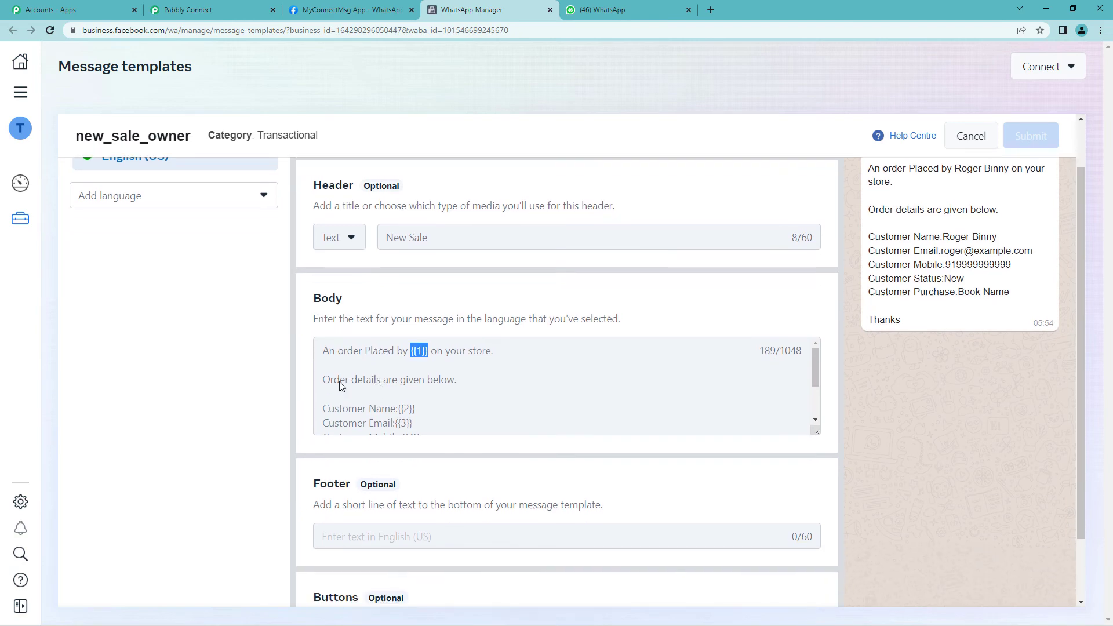
scroll(342, 383, down, 1)
scroll(351, 382, up, 1)
scroll(394, 383, down, 1)
drag(323, 352, 413, 352)
click(220, 10)
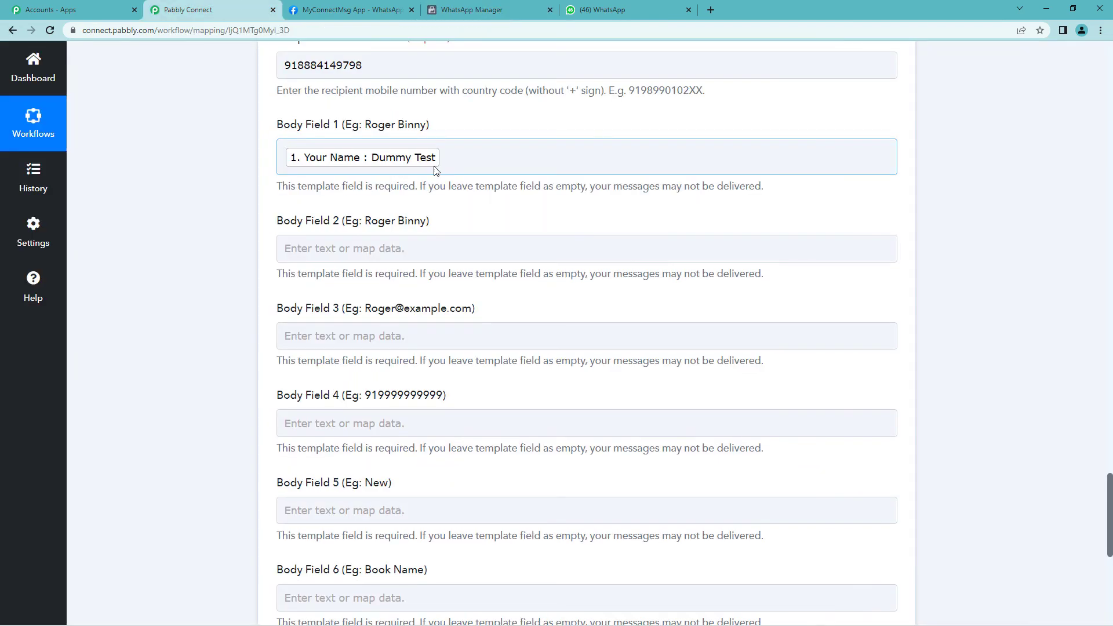
click(388, 247)
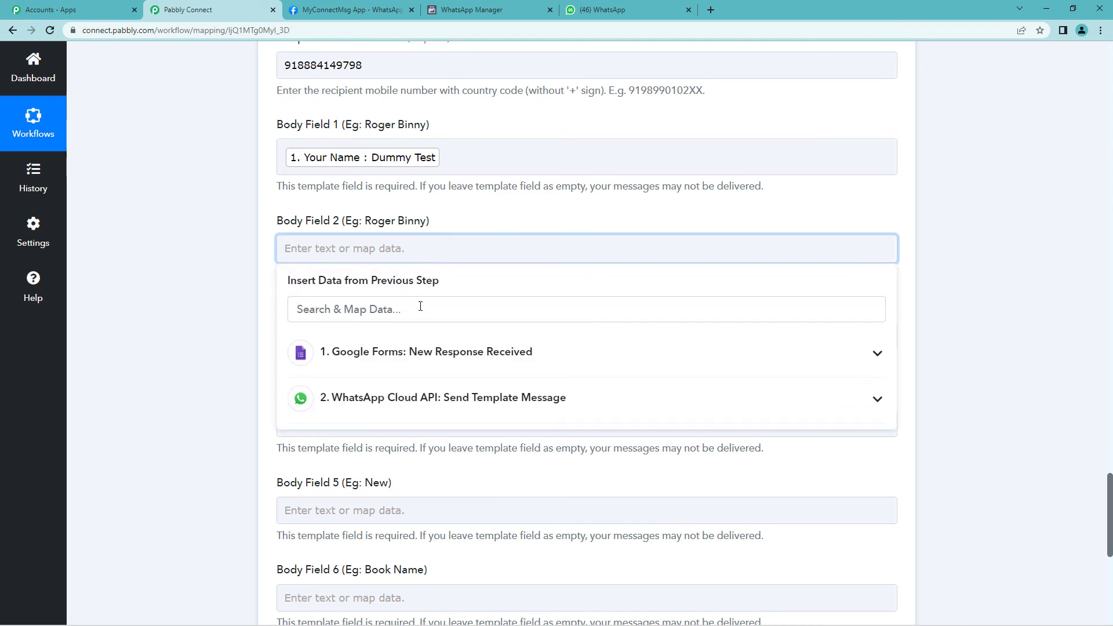
click(411, 349)
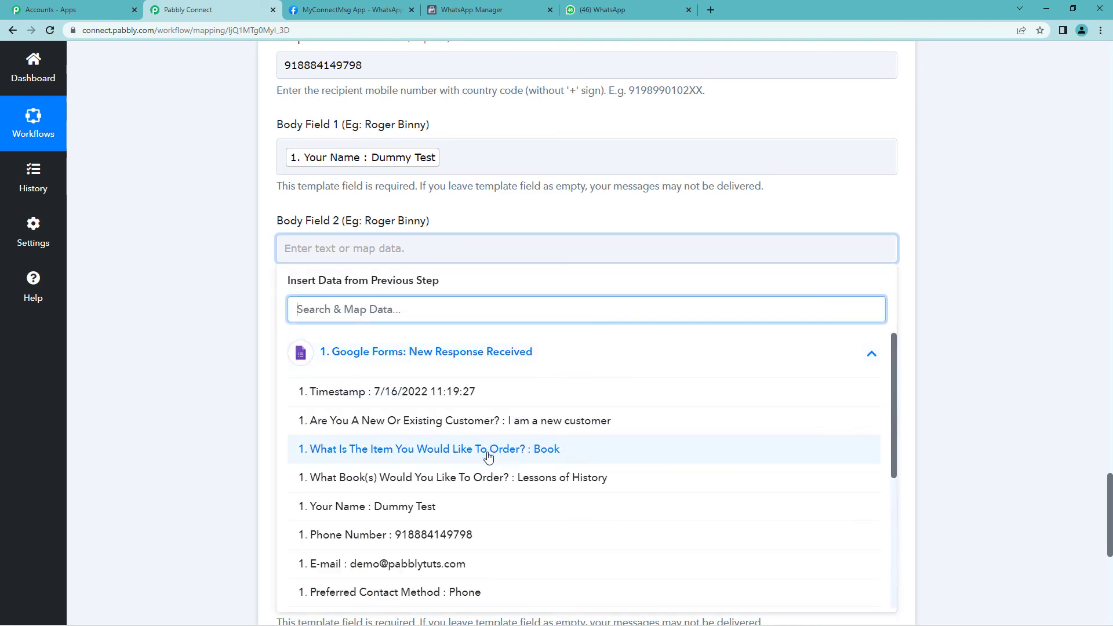
click(460, 507)
click(206, 286)
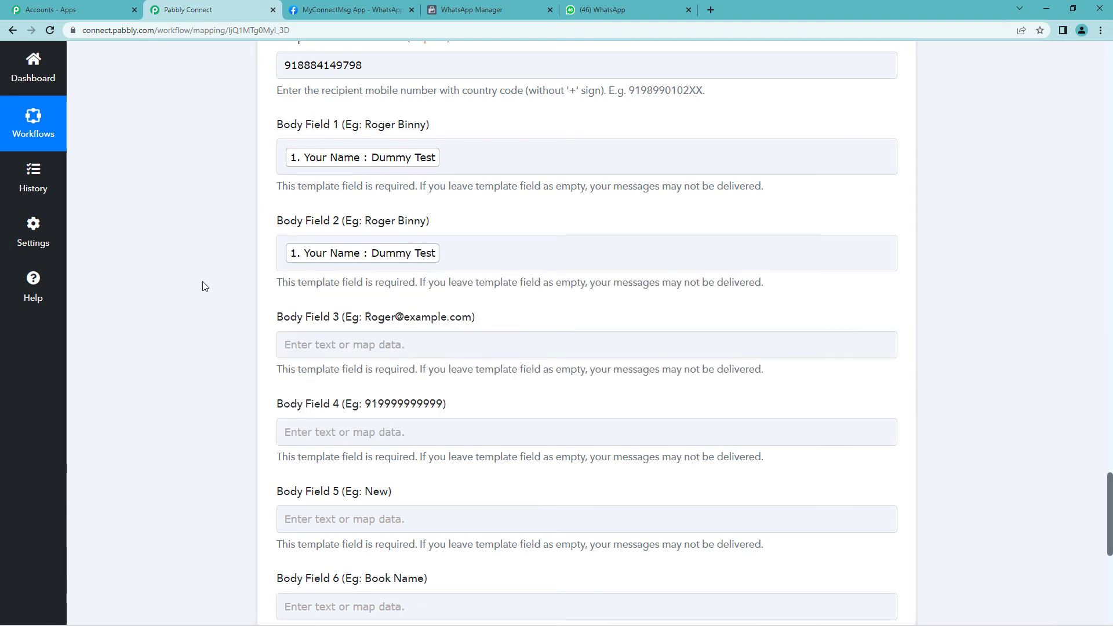
Map the Google Forms E-mail answer into Body Field 3
scroll(205, 286, down, 1)
click(390, 287)
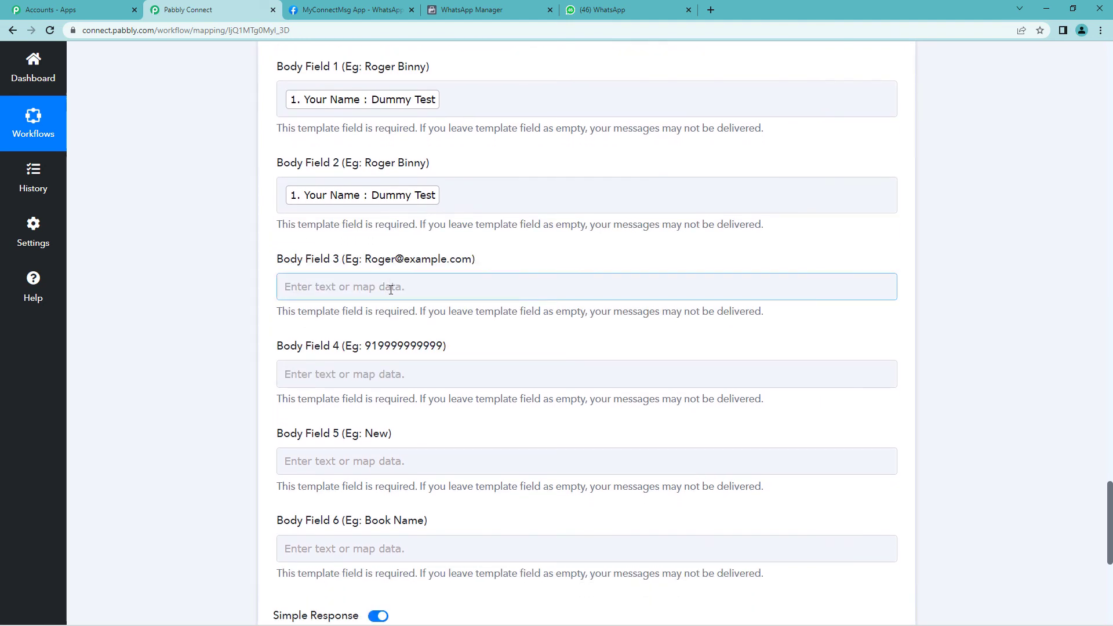
click(416, 391)
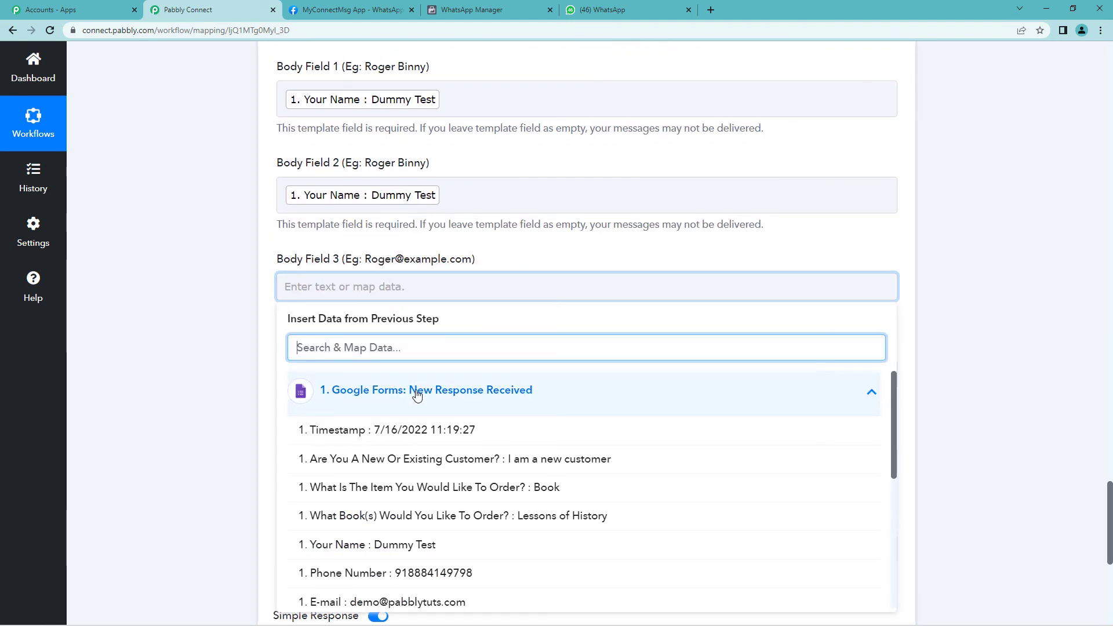
scroll(455, 342, down, 1)
scroll(455, 341, down, 2)
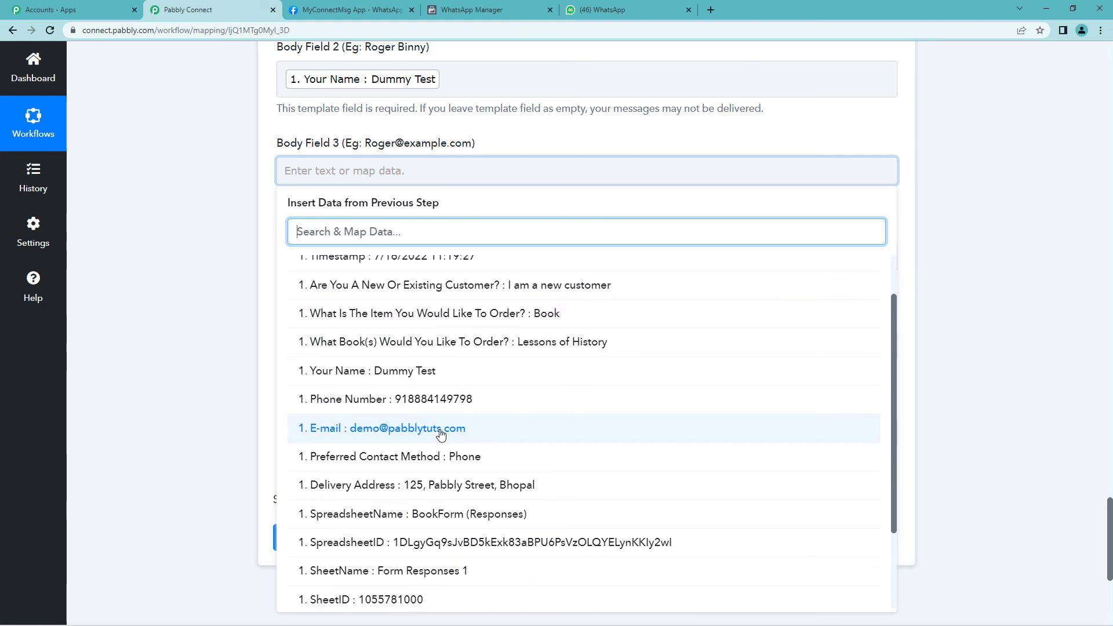
click(439, 440)
click(223, 256)
Map the Google Forms Phone Number answer into Body Field 4
scroll(224, 256, down, 1)
click(349, 209)
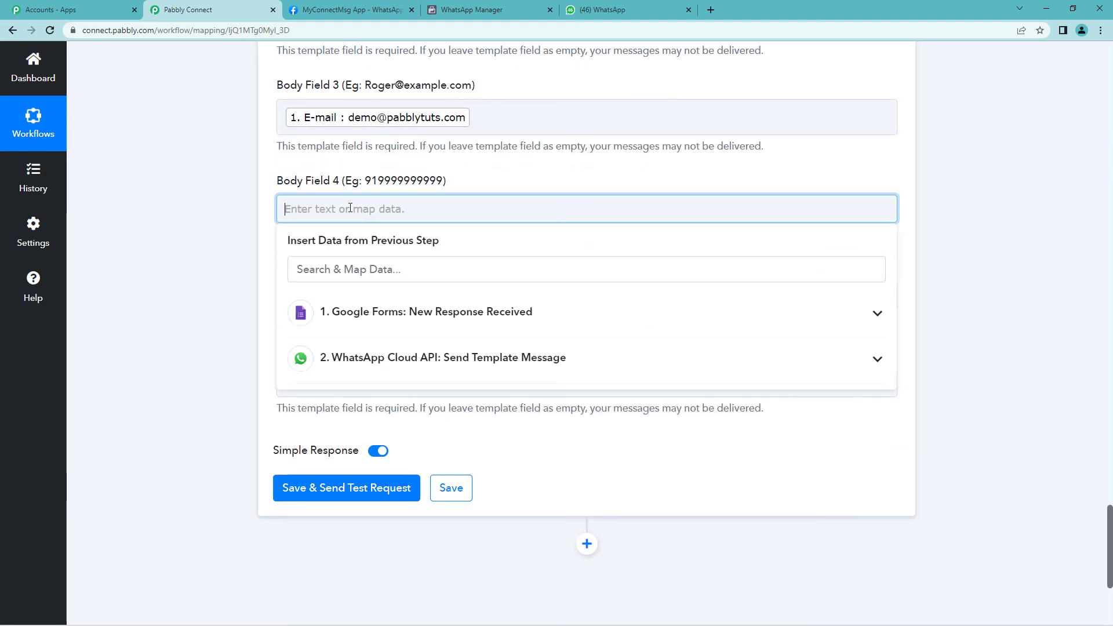
click(395, 320)
scroll(400, 405, down, 1)
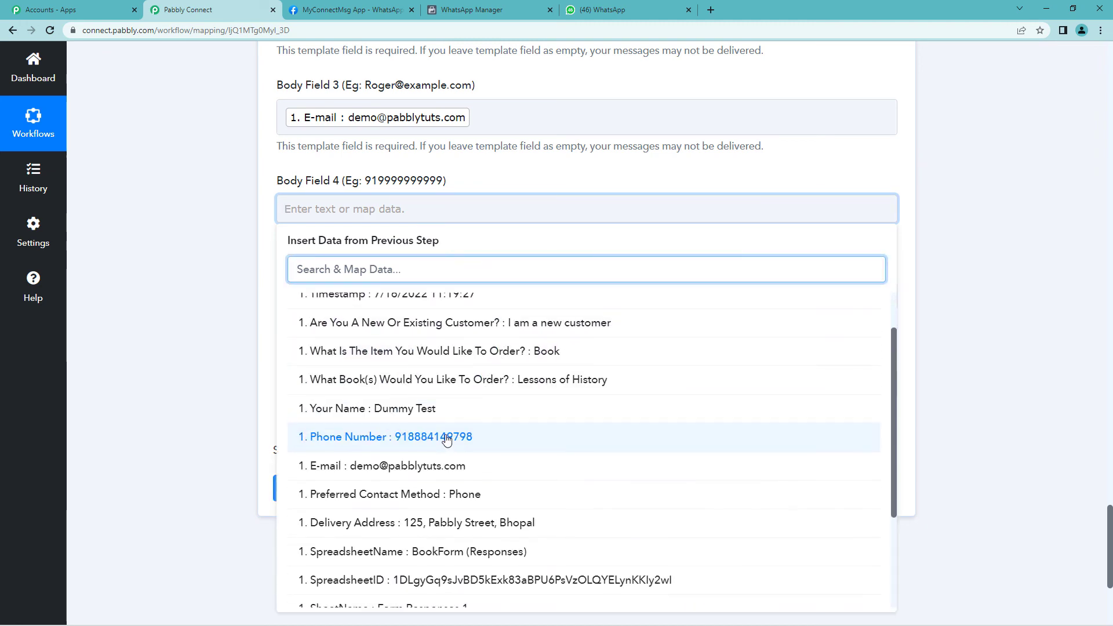
click(398, 434)
click(228, 237)
scroll(203, 233, down, 1)
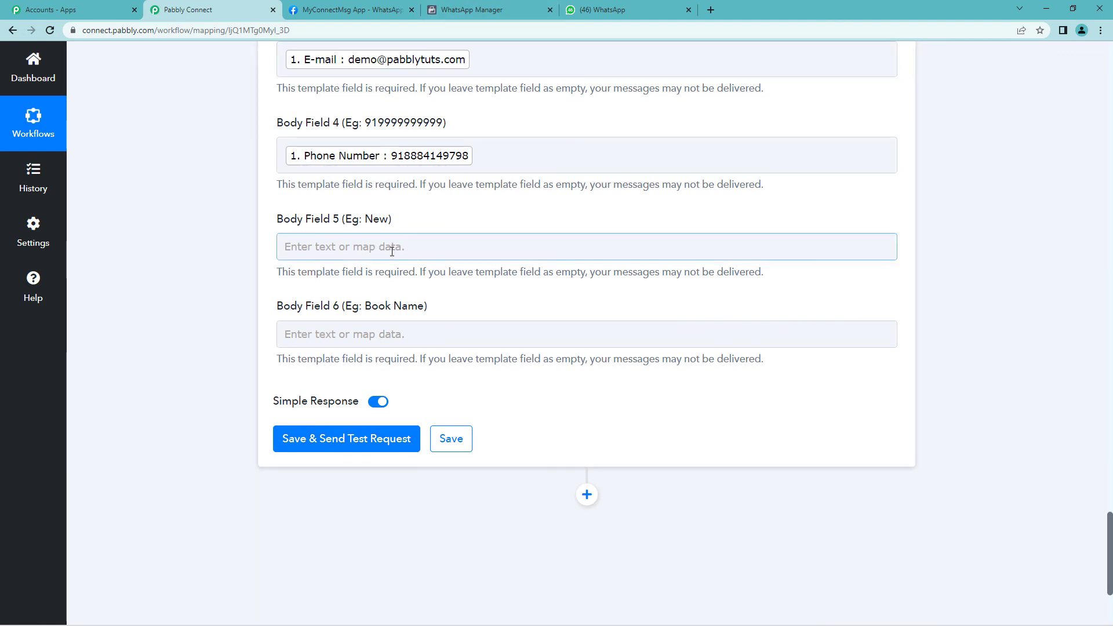
Check the template's Customer Status variable and map the new-or-existing customer answer into Body Field 5
click(472, 10)
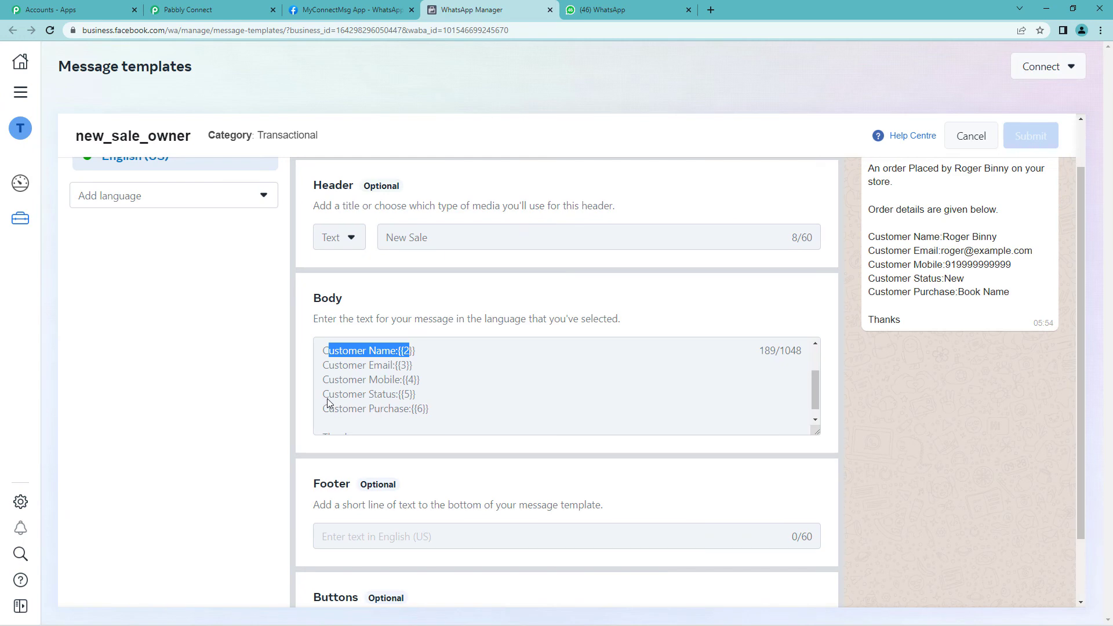
drag(323, 396, 417, 395)
click(191, 10)
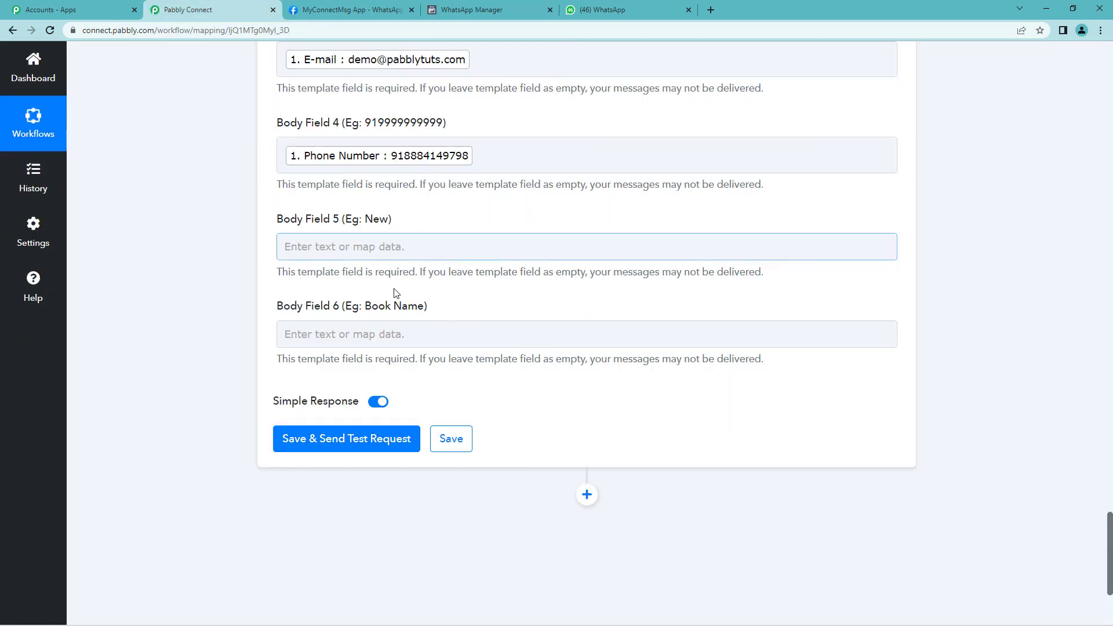
click(375, 246)
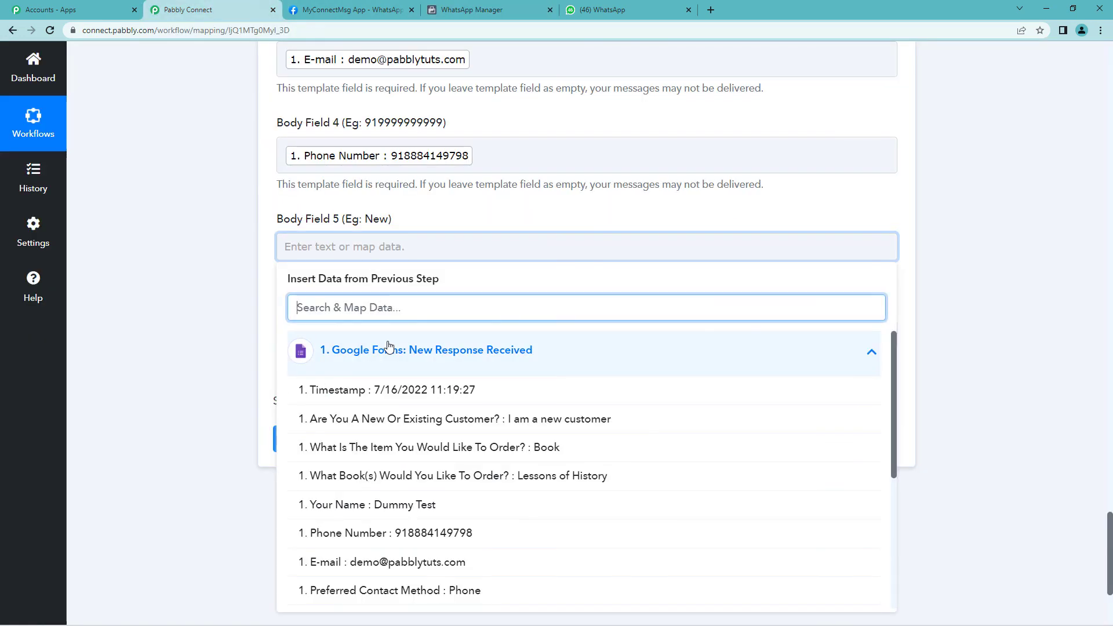
scroll(521, 365, down, 1)
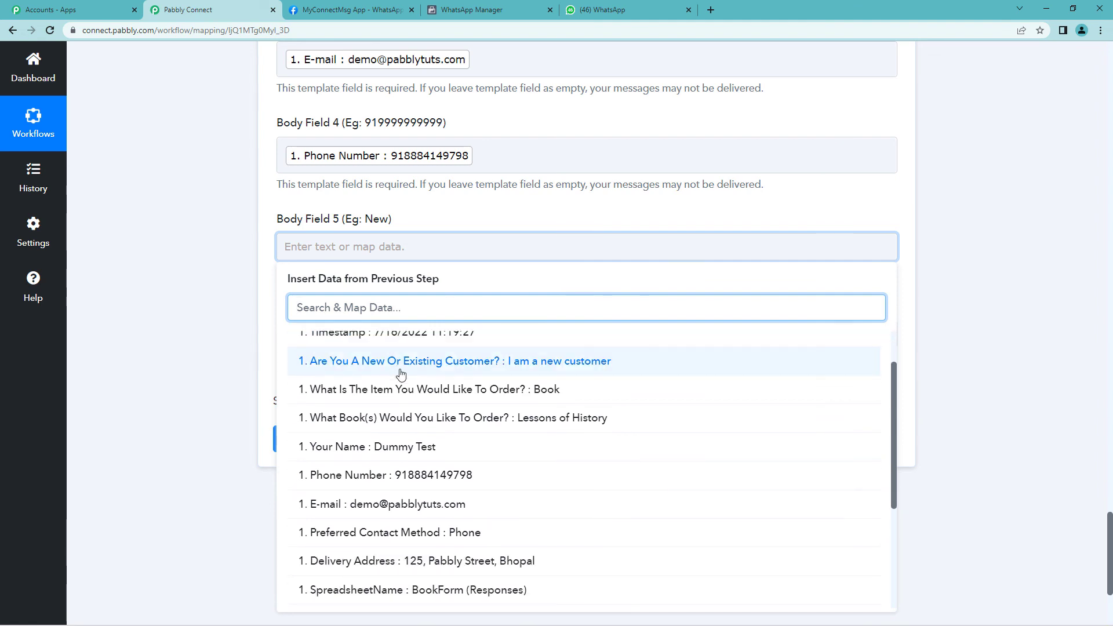
click(533, 363)
click(224, 266)
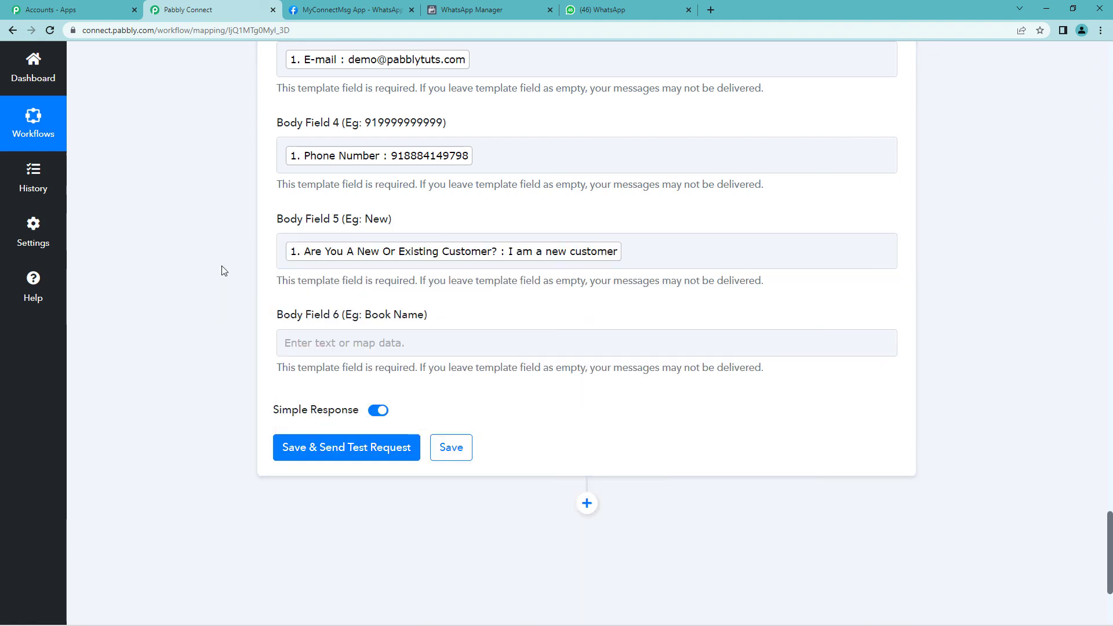
Map the What Book(s) Would You Like To Order? answer into Body Field 6
scroll(221, 266, down, 2)
click(337, 225)
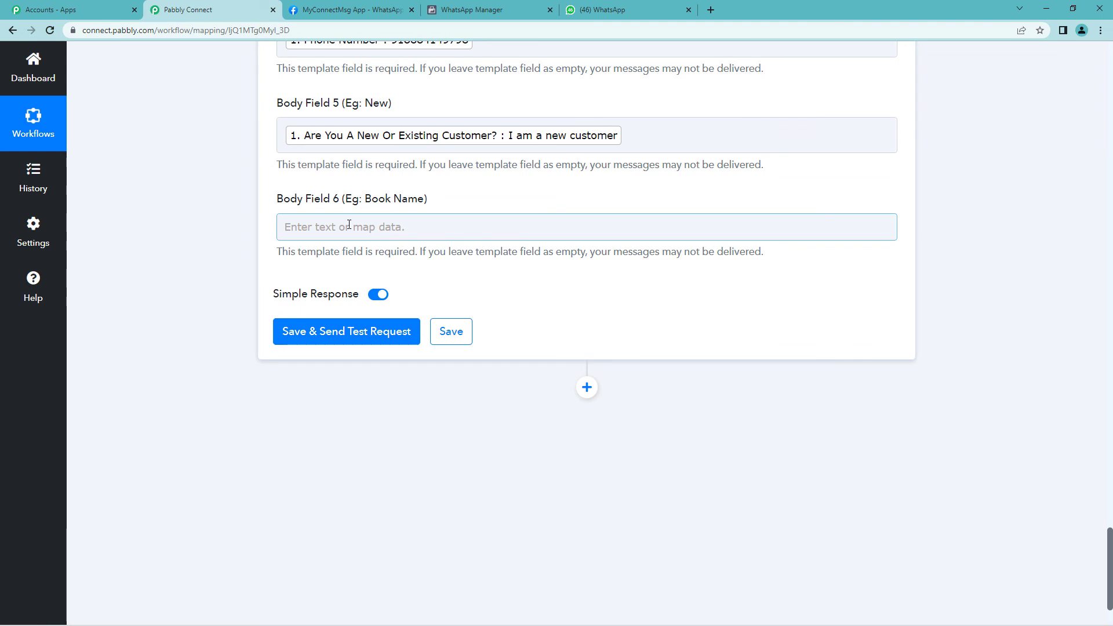
drag(358, 199, 425, 199)
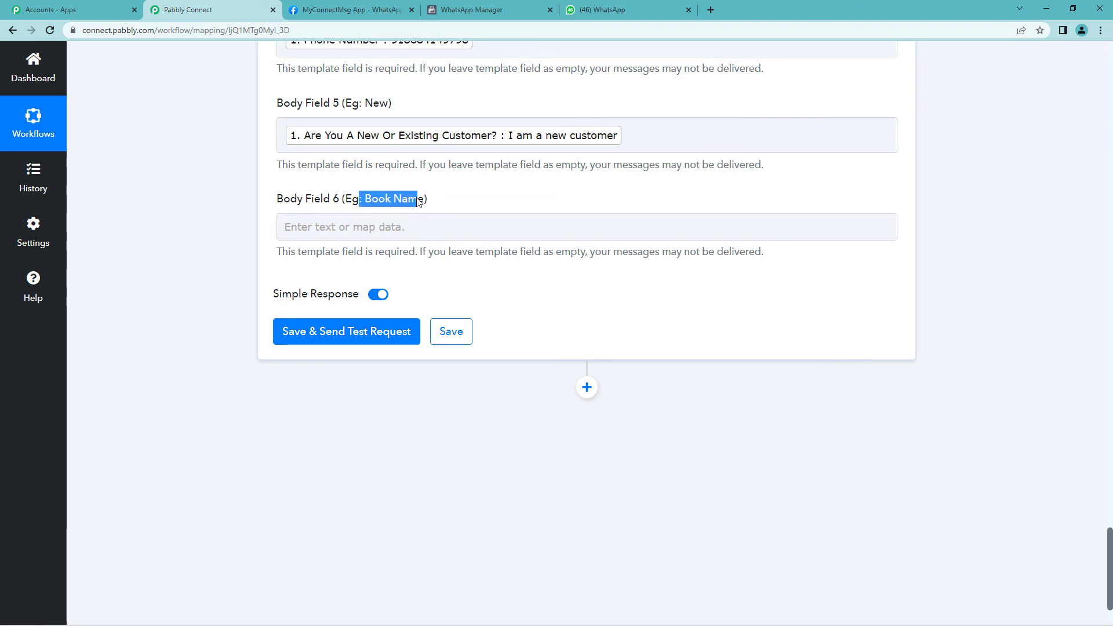
click(390, 228)
click(394, 330)
scroll(458, 389, down, 4)
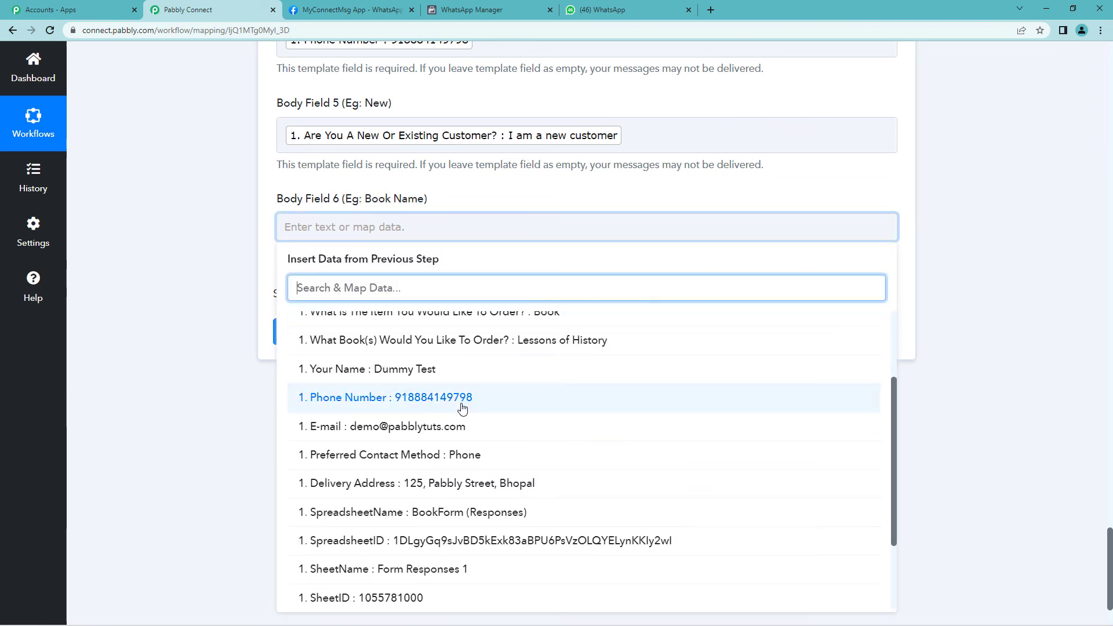
scroll(466, 411, up, 2)
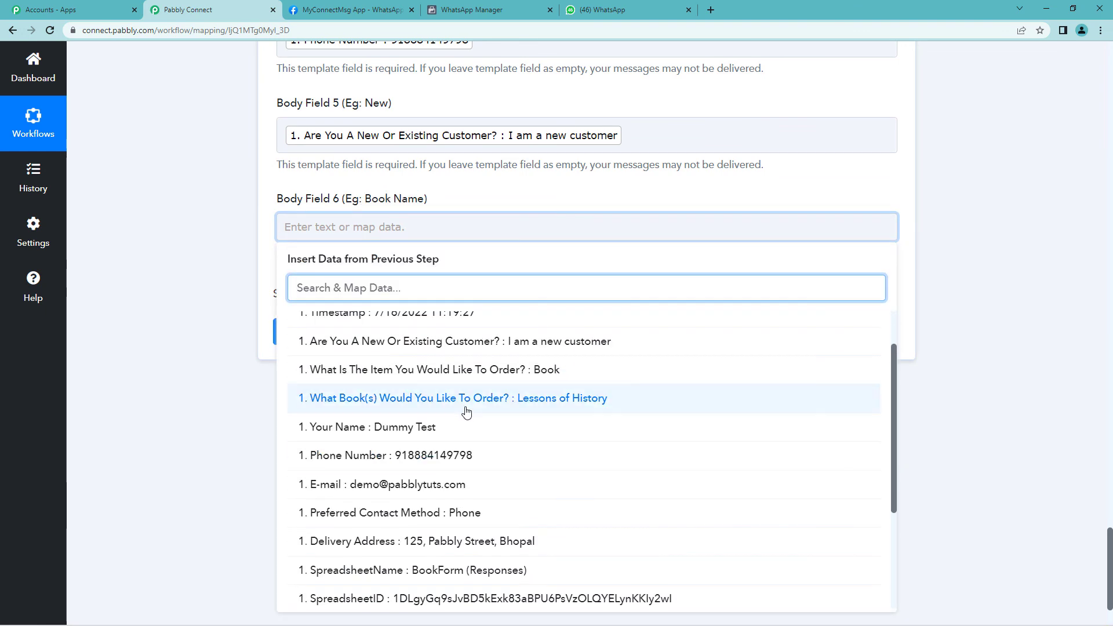
click(561, 404)
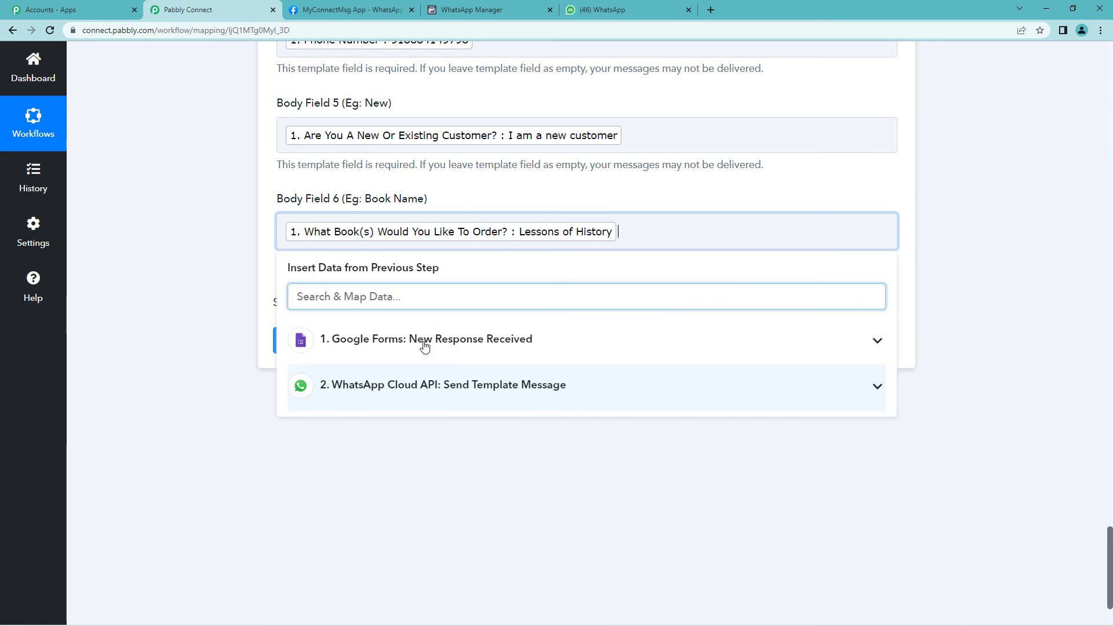
click(205, 293)
scroll(215, 302, up, 3)
scroll(214, 302, up, 5)
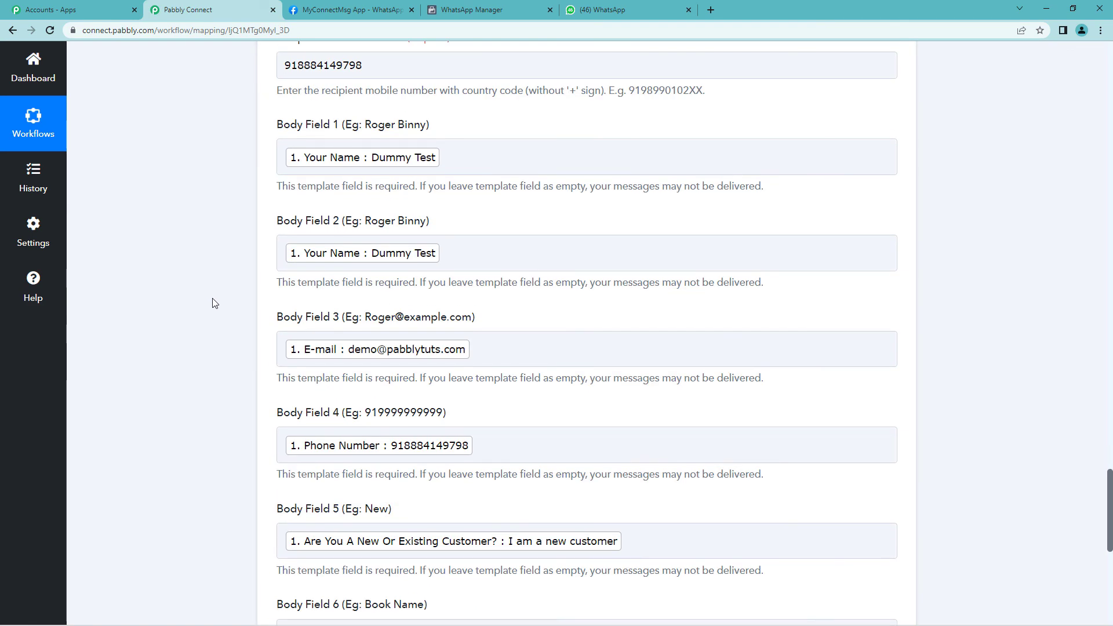
scroll(214, 303, down, 5)
scroll(214, 302, up, 2)
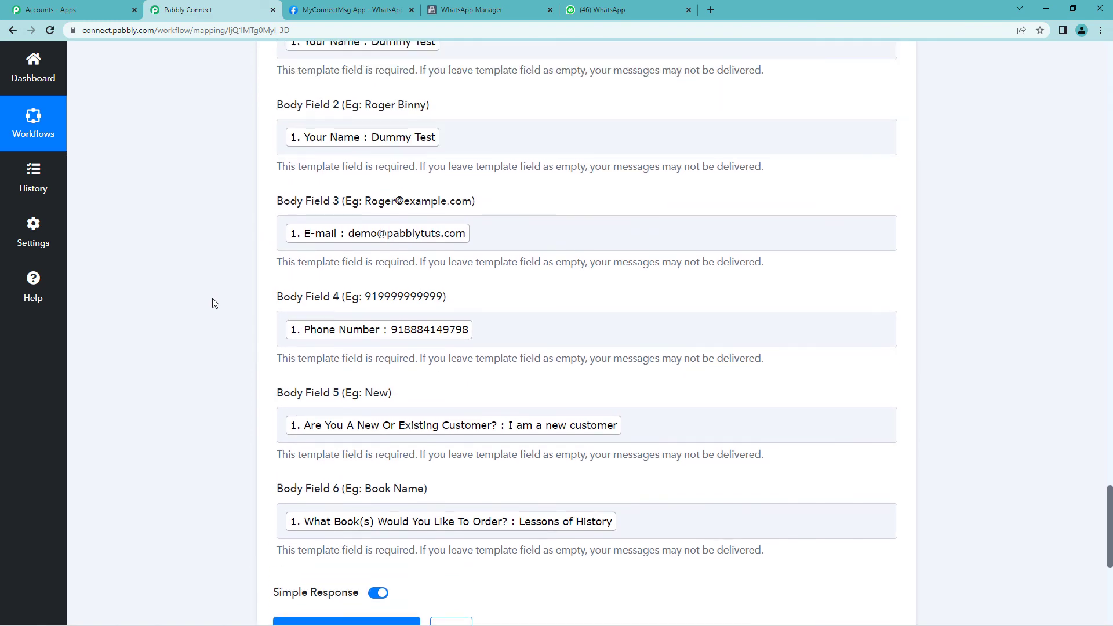
scroll(214, 302, up, 1)
scroll(215, 302, down, 4)
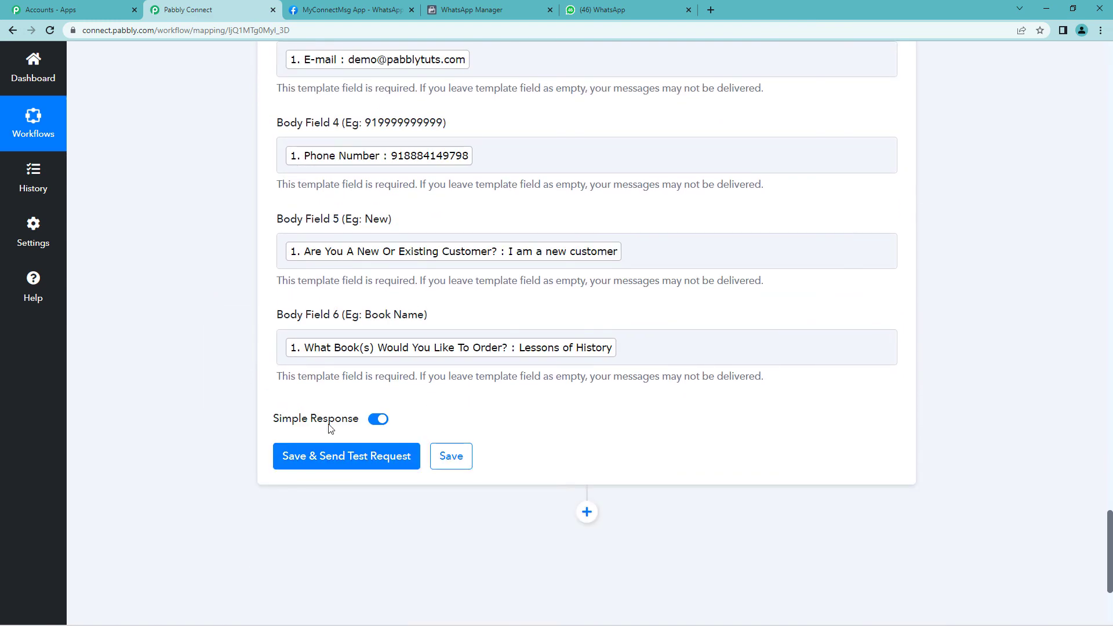
Save the new_sale_owner step and test-send it, confirming a WhatsApp response with a message ID
click(354, 461)
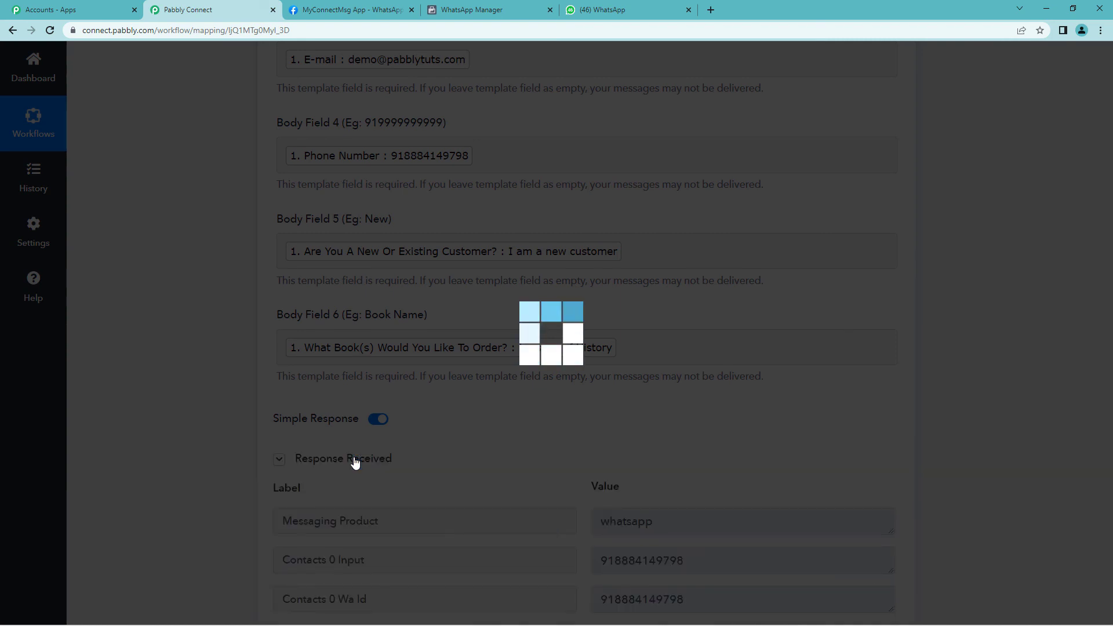
scroll(518, 442, down, 1)
scroll(519, 443, down, 2)
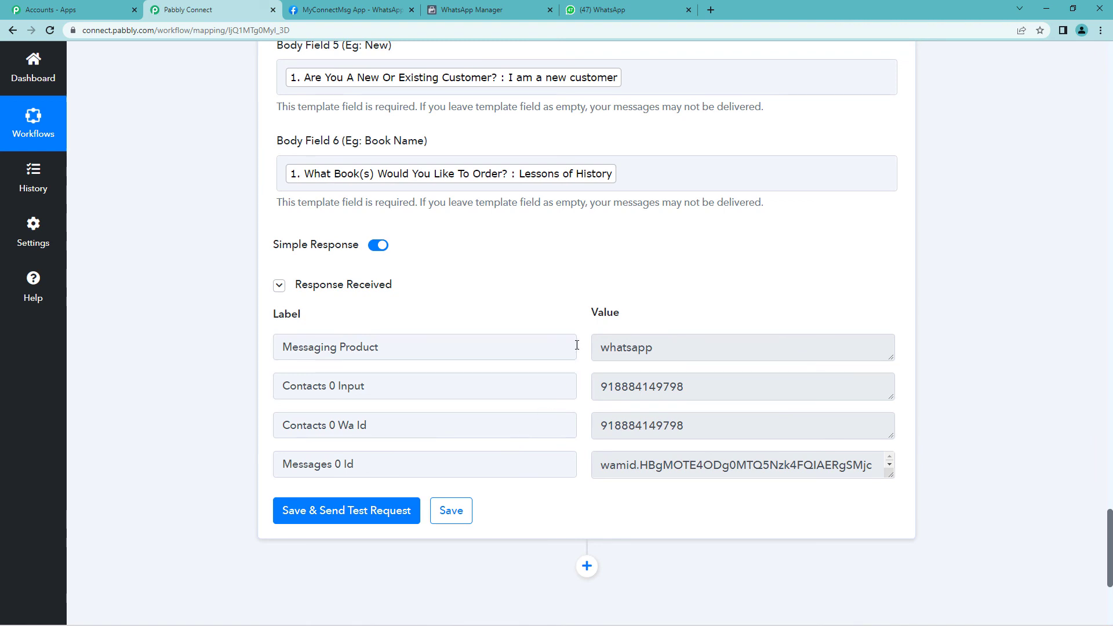
click(597, 5)
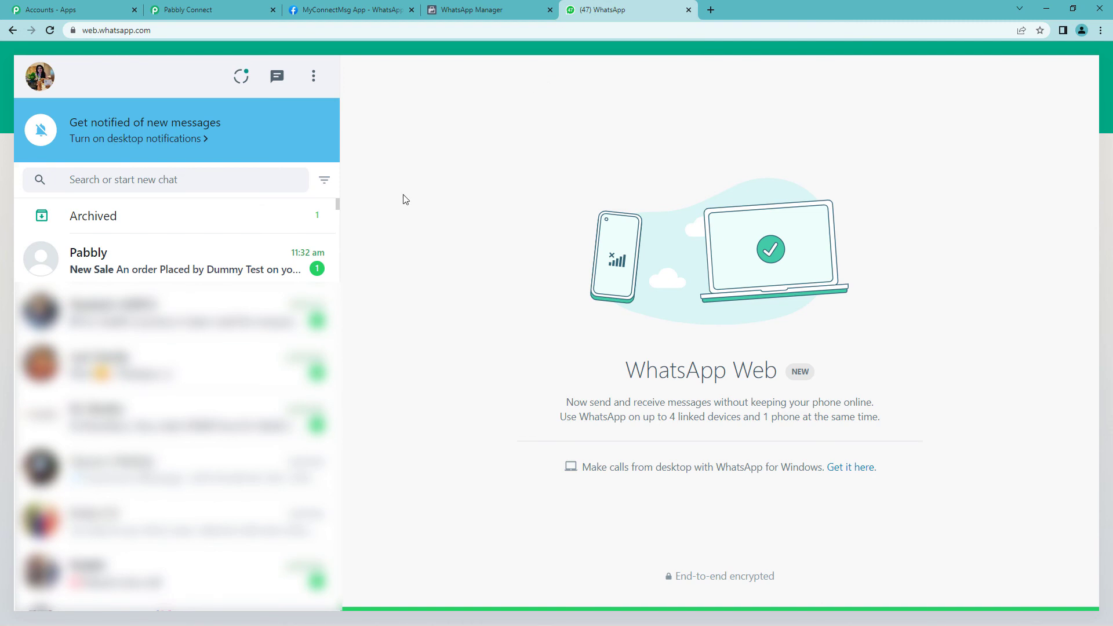
click(211, 253)
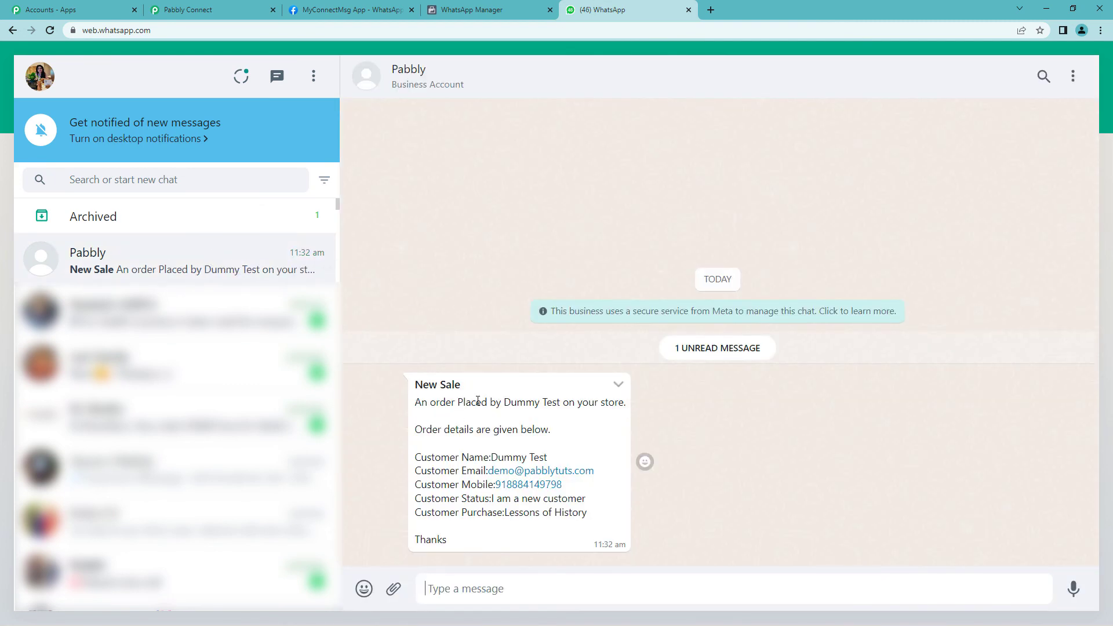
drag(503, 404, 618, 406)
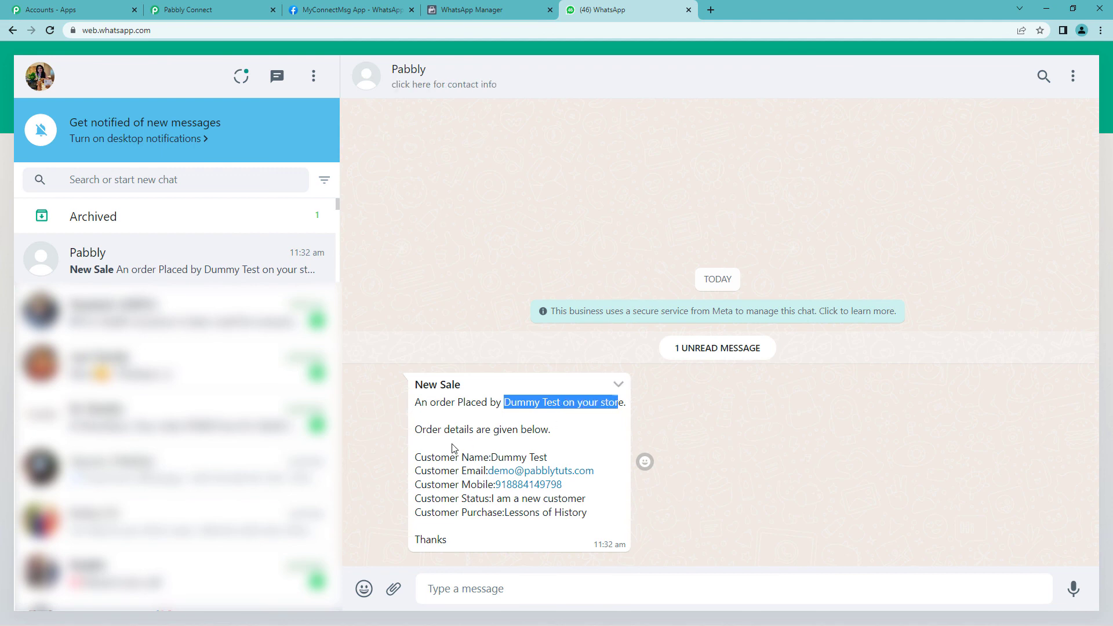
drag(461, 460, 549, 459)
drag(449, 473, 475, 474)
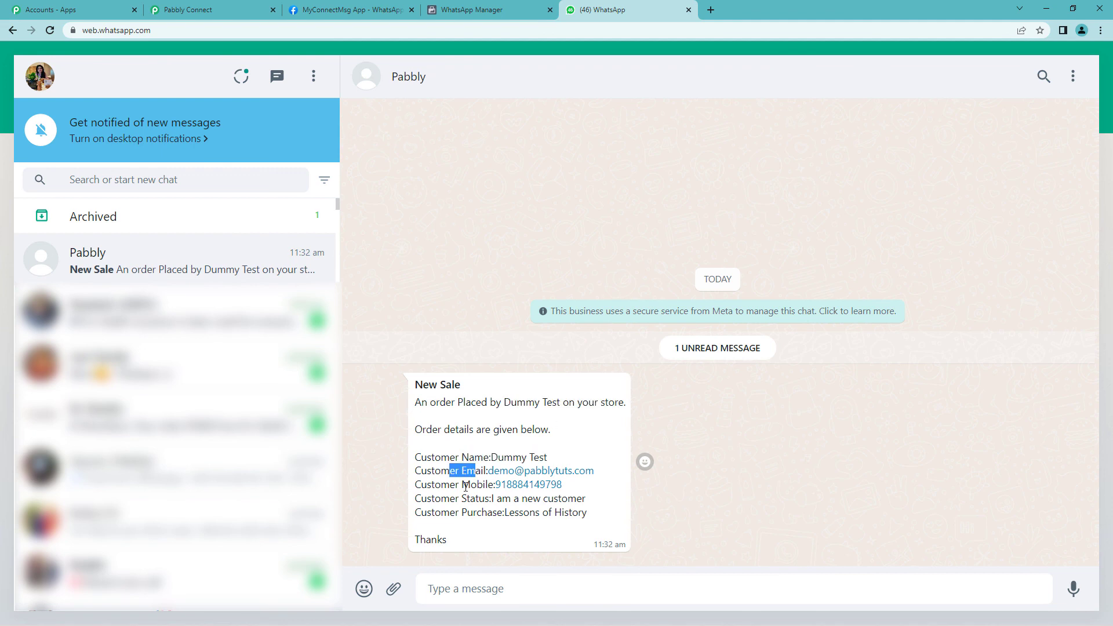
drag(466, 514, 541, 499)
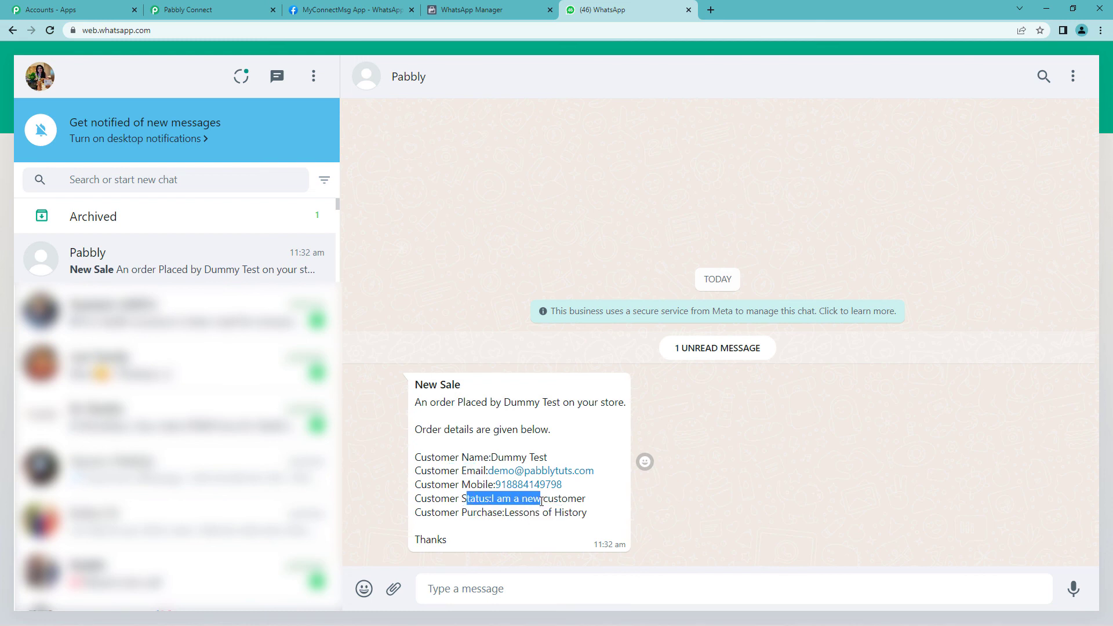
click(477, 503)
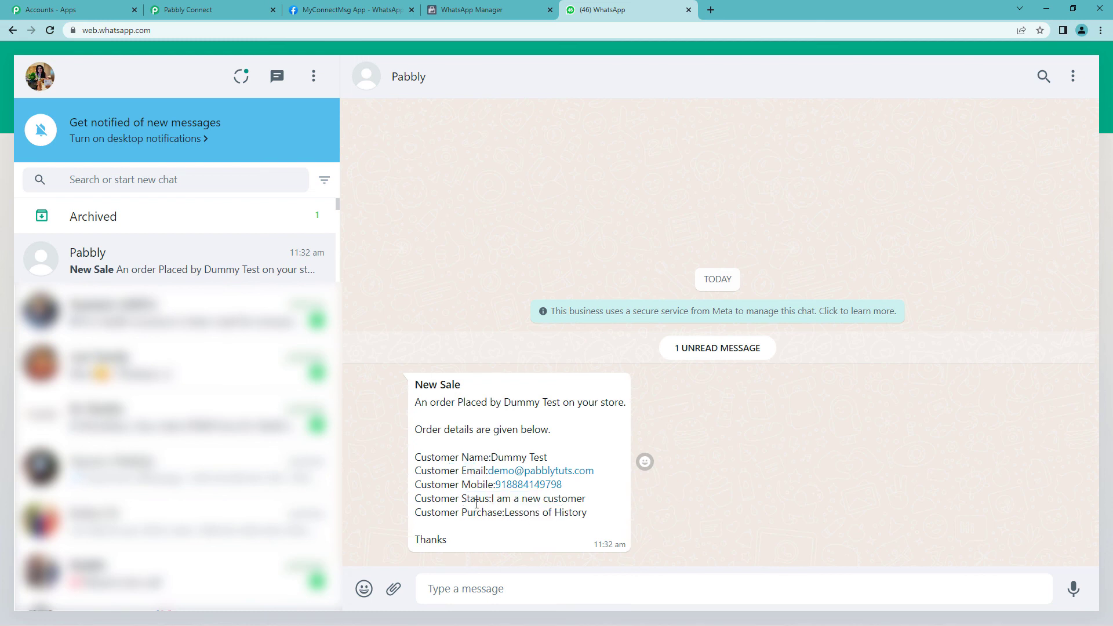
click(235, 5)
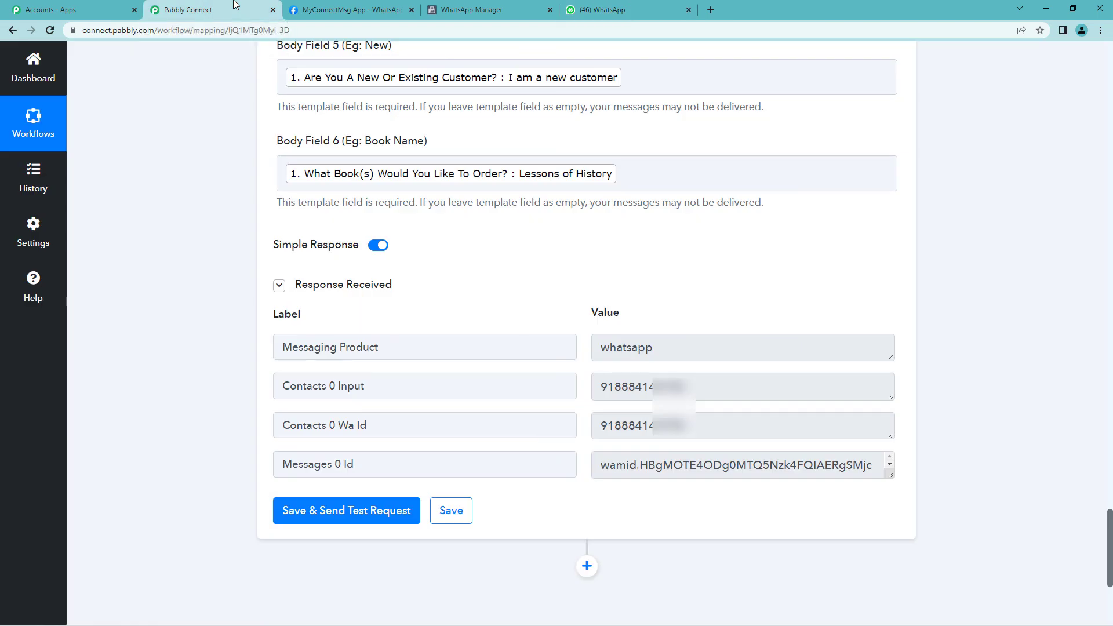